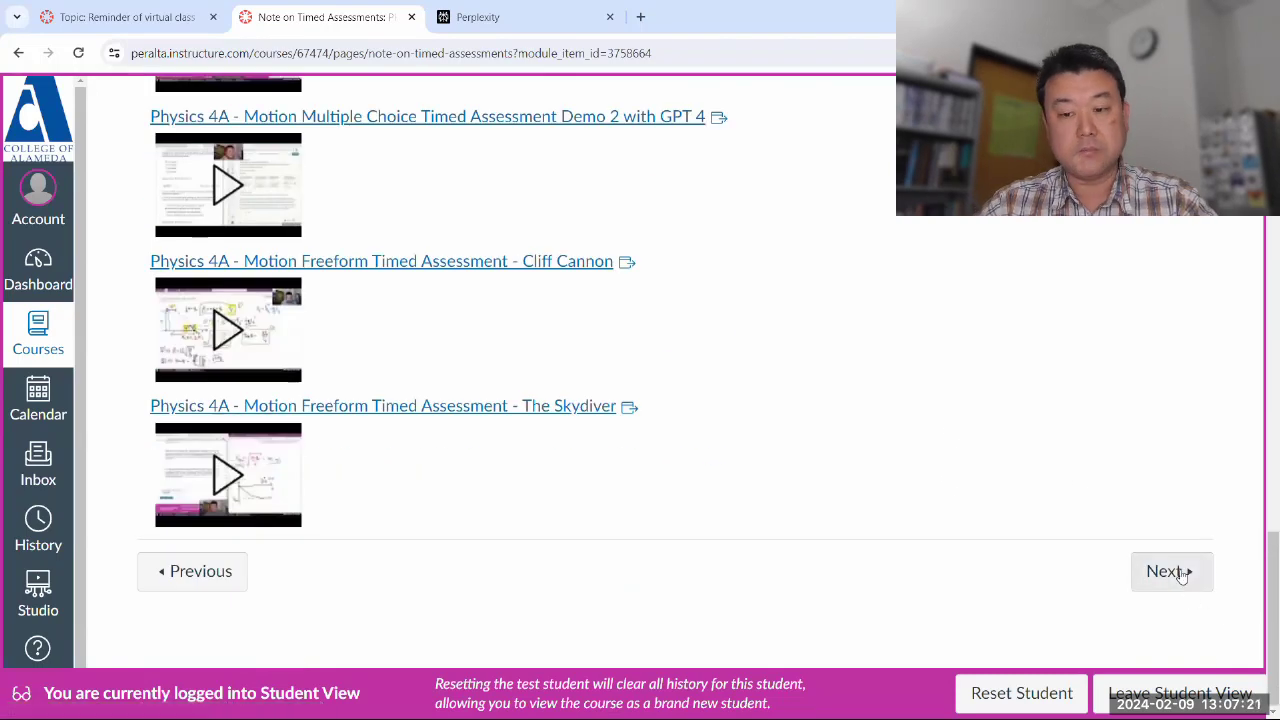
Open the Motion assessment and highlight its 3 allowed attempts and 10-minute time limit
{"action": "left_click", "coordinate": [1181, 573]}
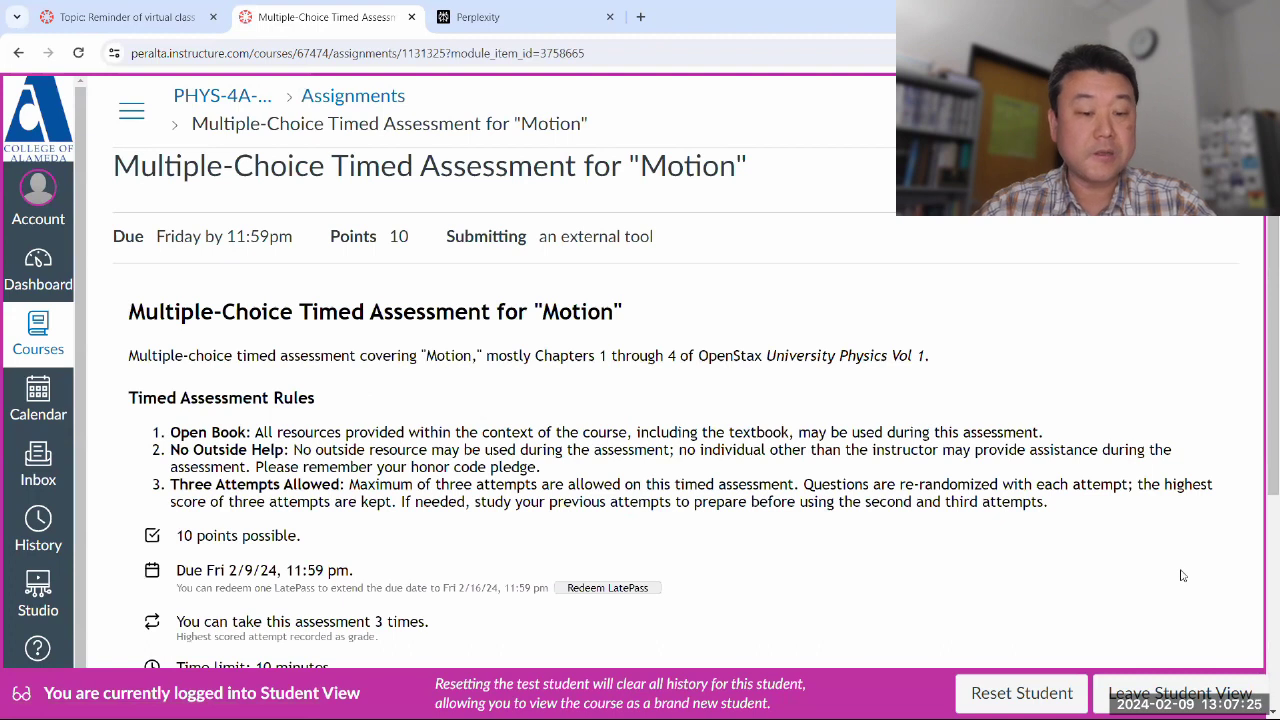
{"action": "scroll", "coordinate": [443, 463], "scroll_direction": "down", "scroll_amount": 2}
{"action": "left_click_drag", "start_coordinate": [361, 455], "coordinate": [398, 455]}
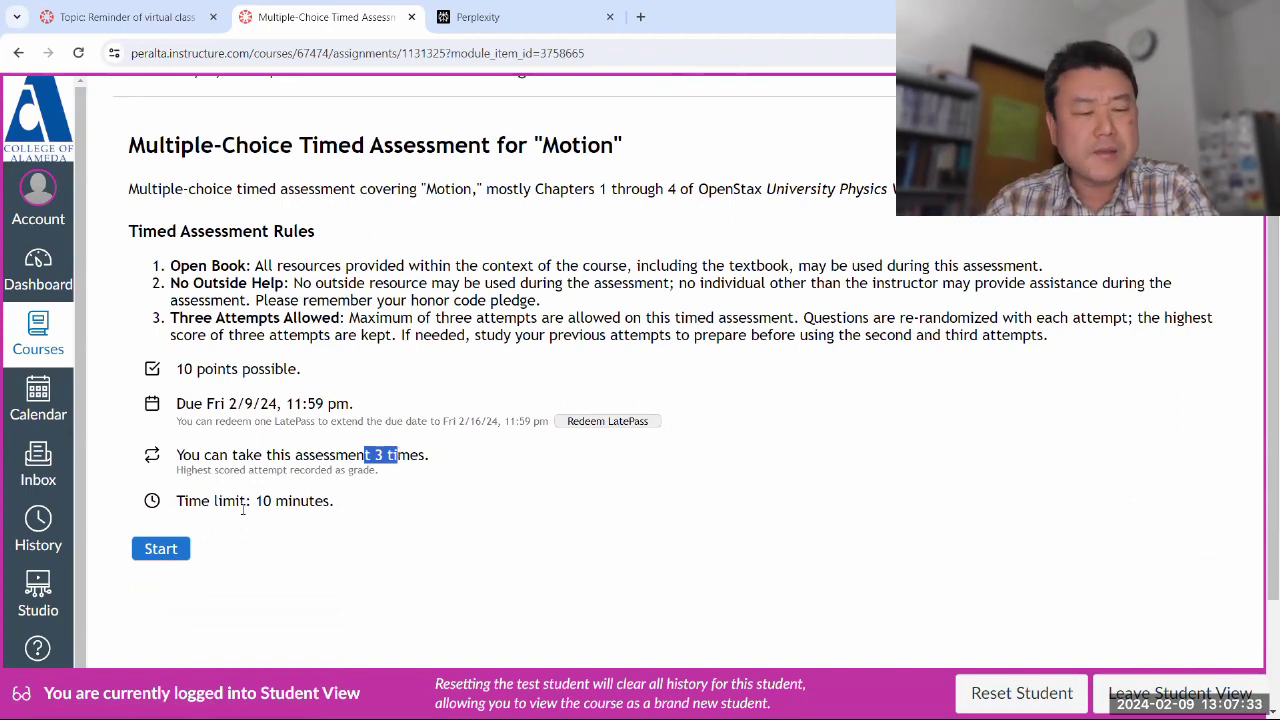
{"action": "left_click_drag", "start_coordinate": [240, 501], "coordinate": [297, 503]}
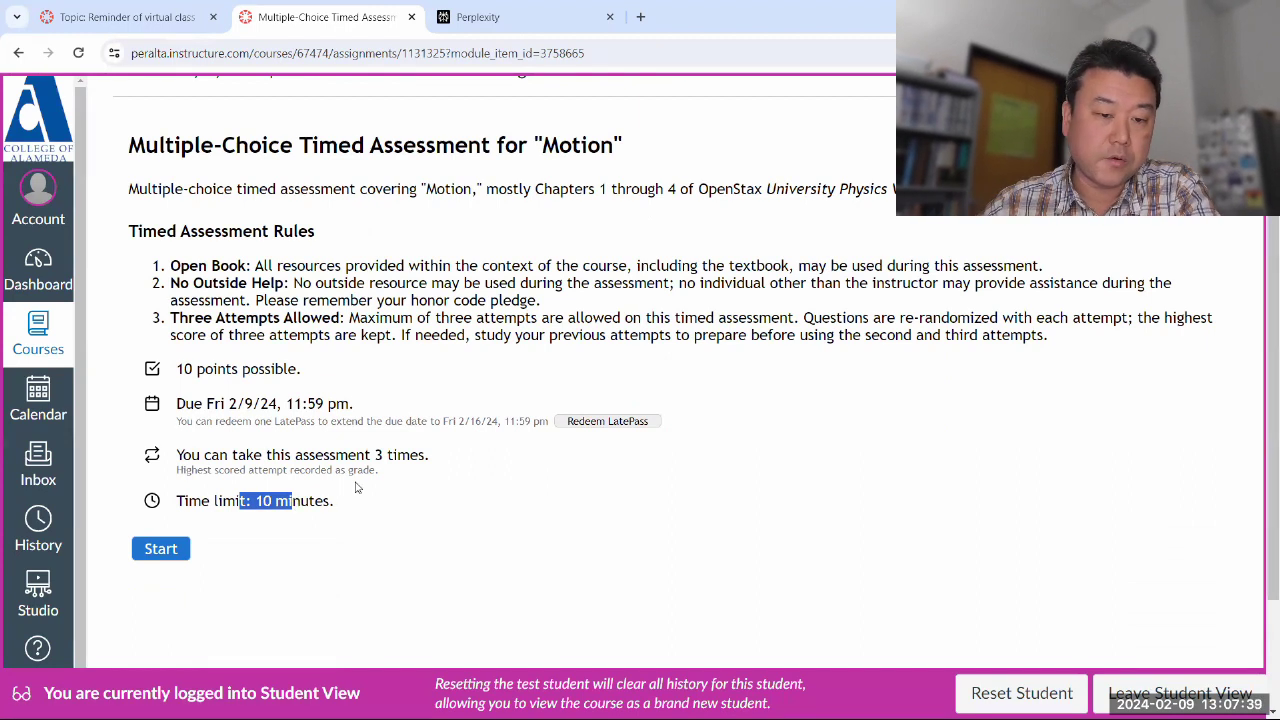
{"action": "left_click_drag", "start_coordinate": [366, 456], "coordinate": [395, 454]}
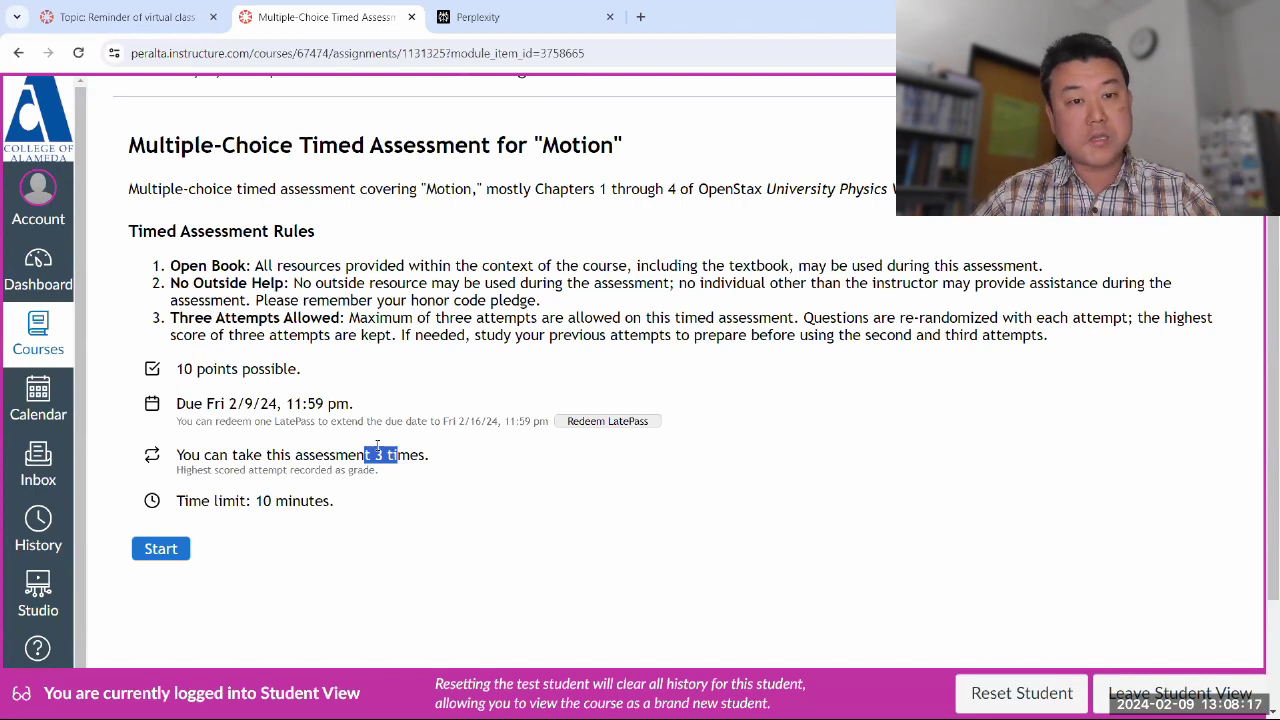
Move Perplexity into its own window on the right half, with the Canvas Motion page on the left
{"action": "left_click", "coordinate": [491, 22]}
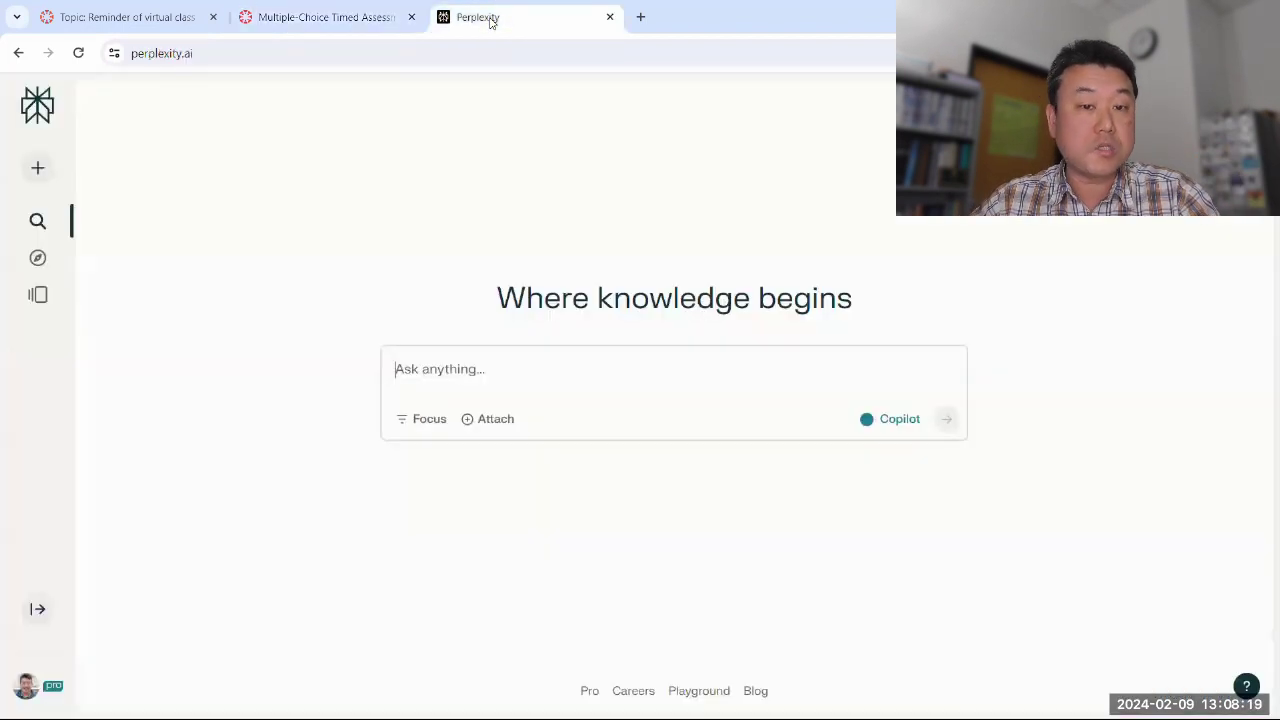
{"action": "left_click_drag", "start_coordinate": [491, 22], "coordinate": [500, 91]}
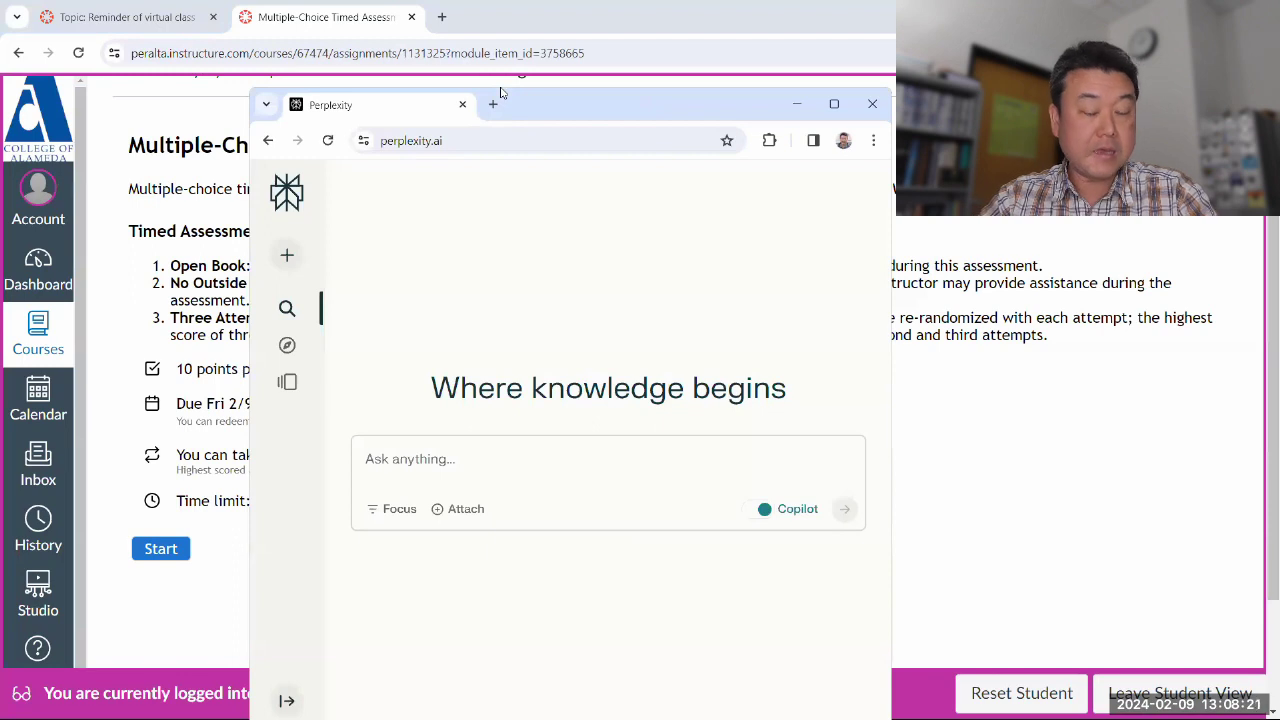
{"action": "key", "text": "super+Right"}
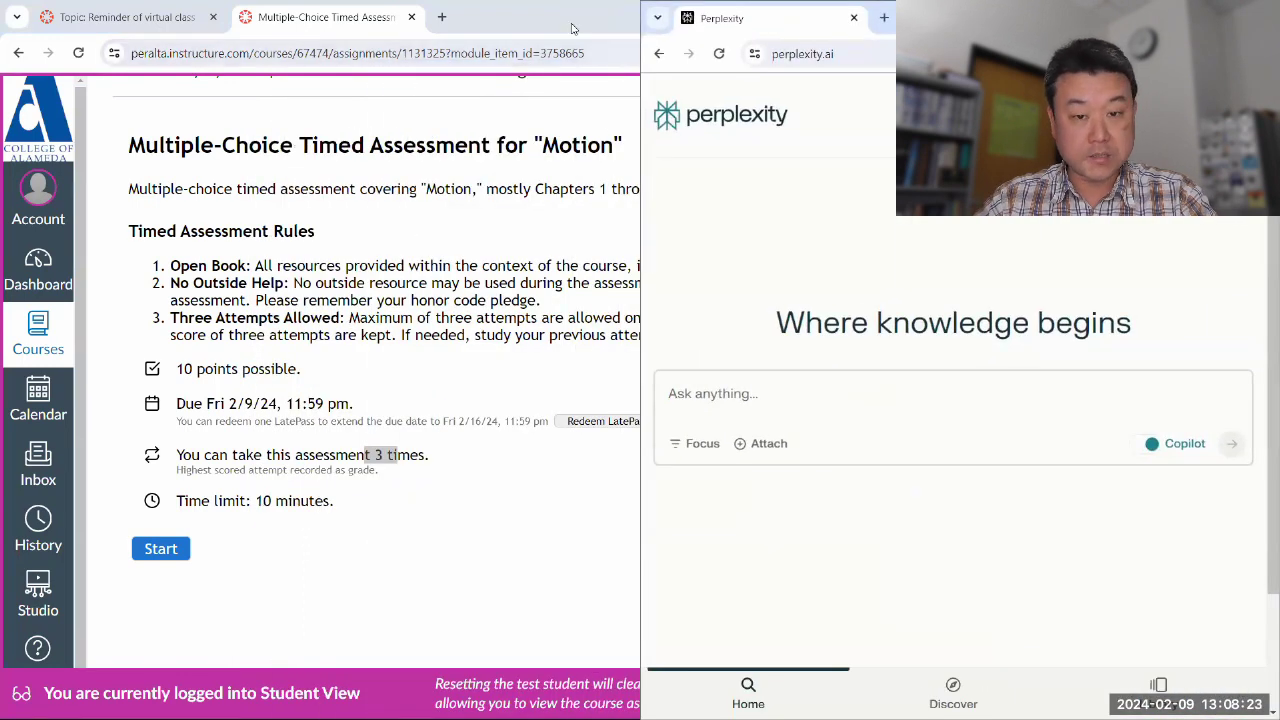
{"action": "left_click", "coordinate": [574, 29]}
{"action": "key", "text": "super+Left"}
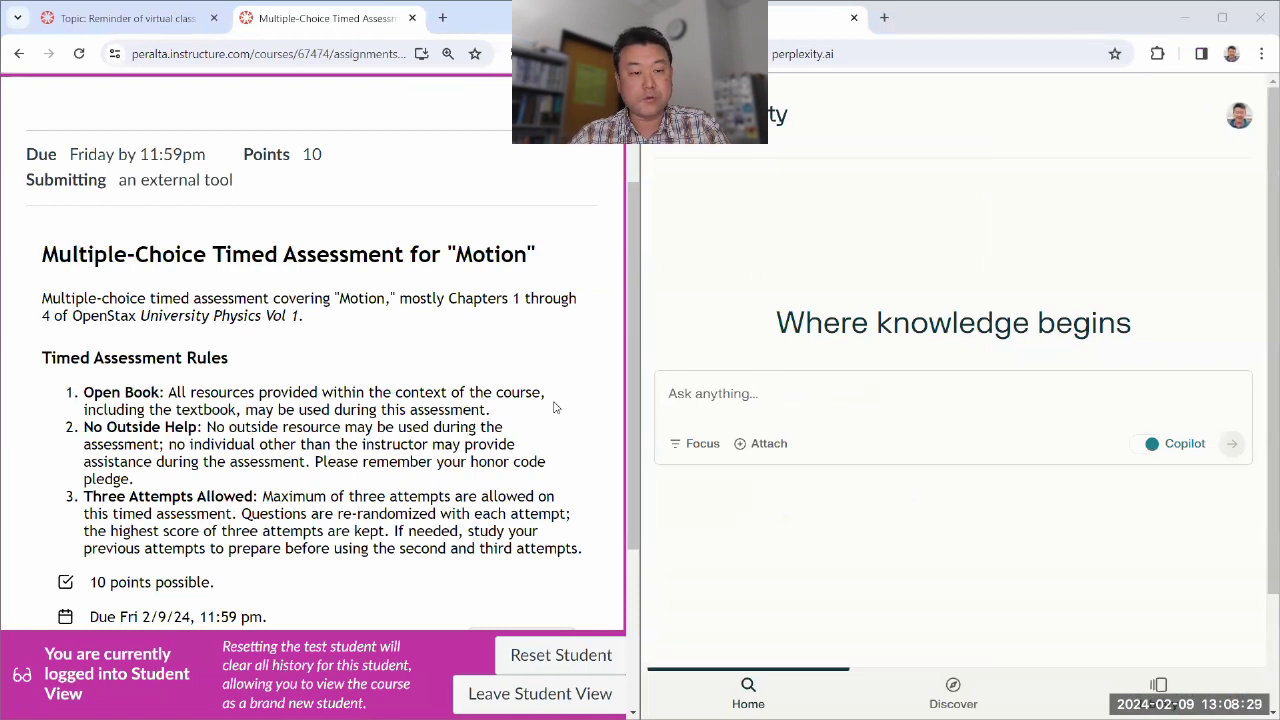
{"action": "scroll", "coordinate": [553, 406], "scroll_direction": "down", "scroll_amount": 1}
{"action": "scroll", "coordinate": [553, 406], "scroll_direction": "down", "scroll_amount": 1}
{"action": "left_click", "coordinate": [520, 366]}
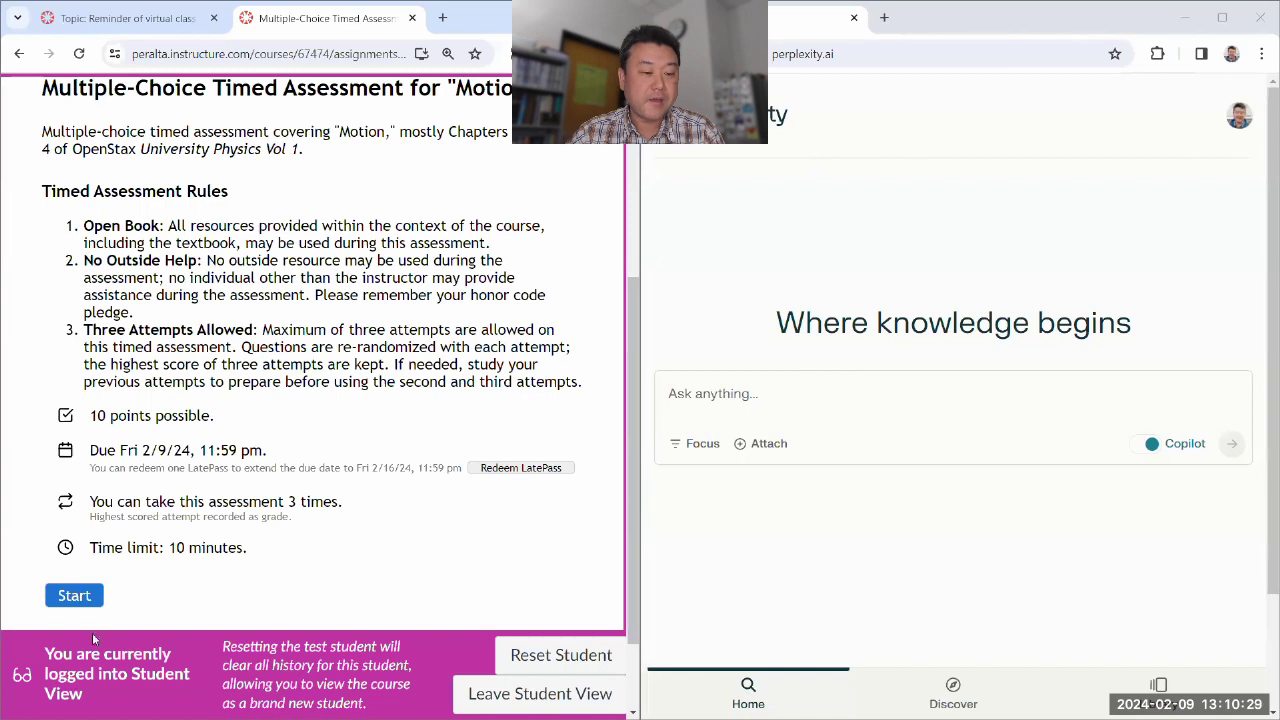
Start the timed Motion assessment and confirm it, toggling Perplexity's Copilot mode along the way
{"action": "left_click", "coordinate": [74, 597]}
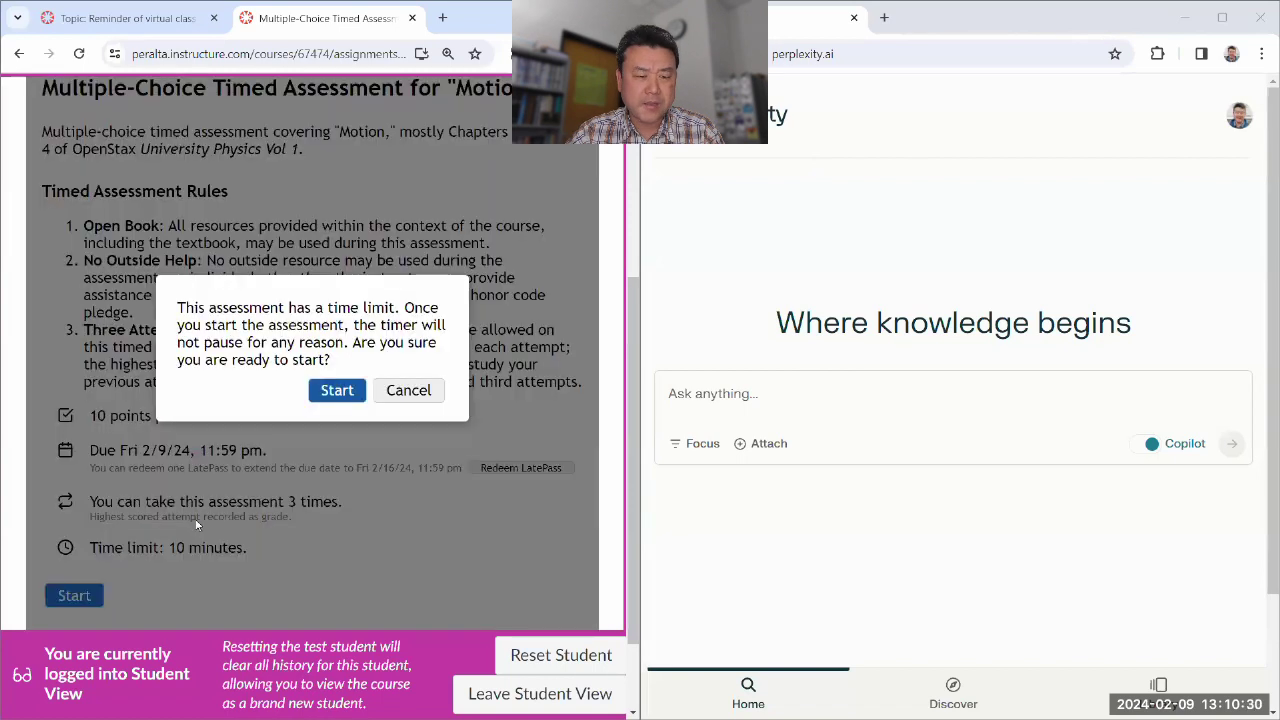
{"action": "left_click", "coordinate": [1152, 443]}
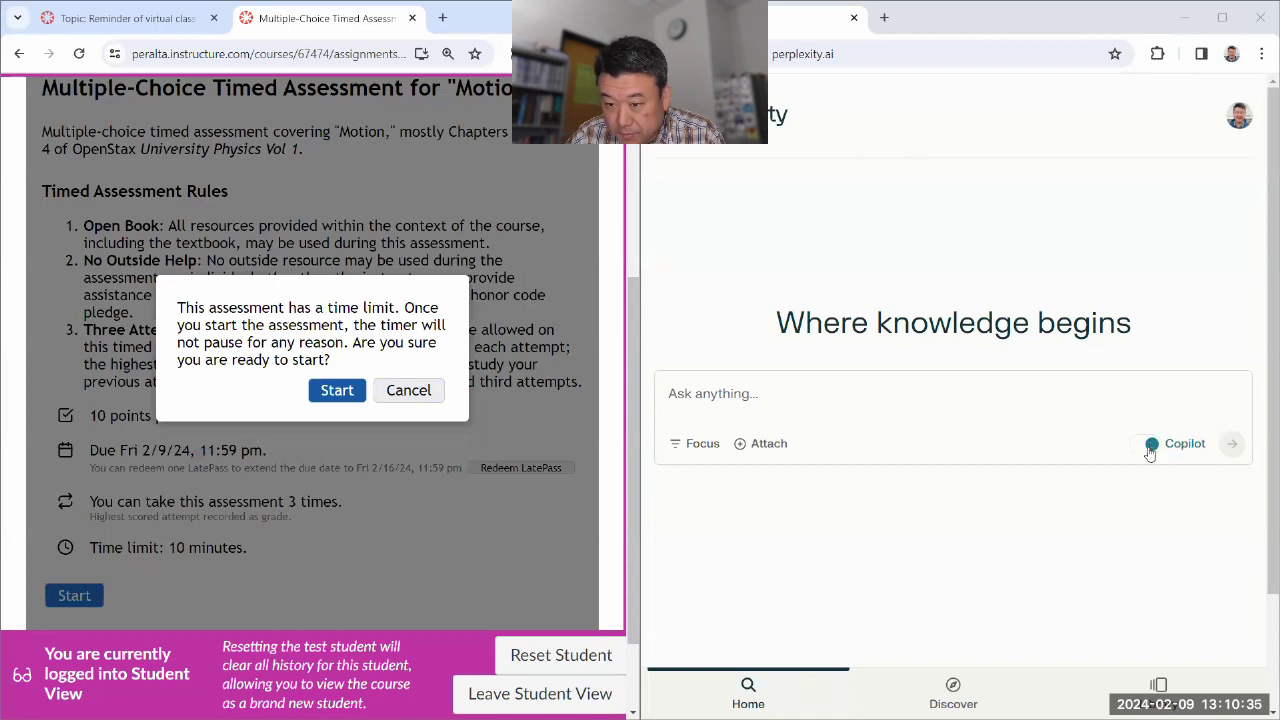
{"action": "left_click", "coordinate": [337, 391]}
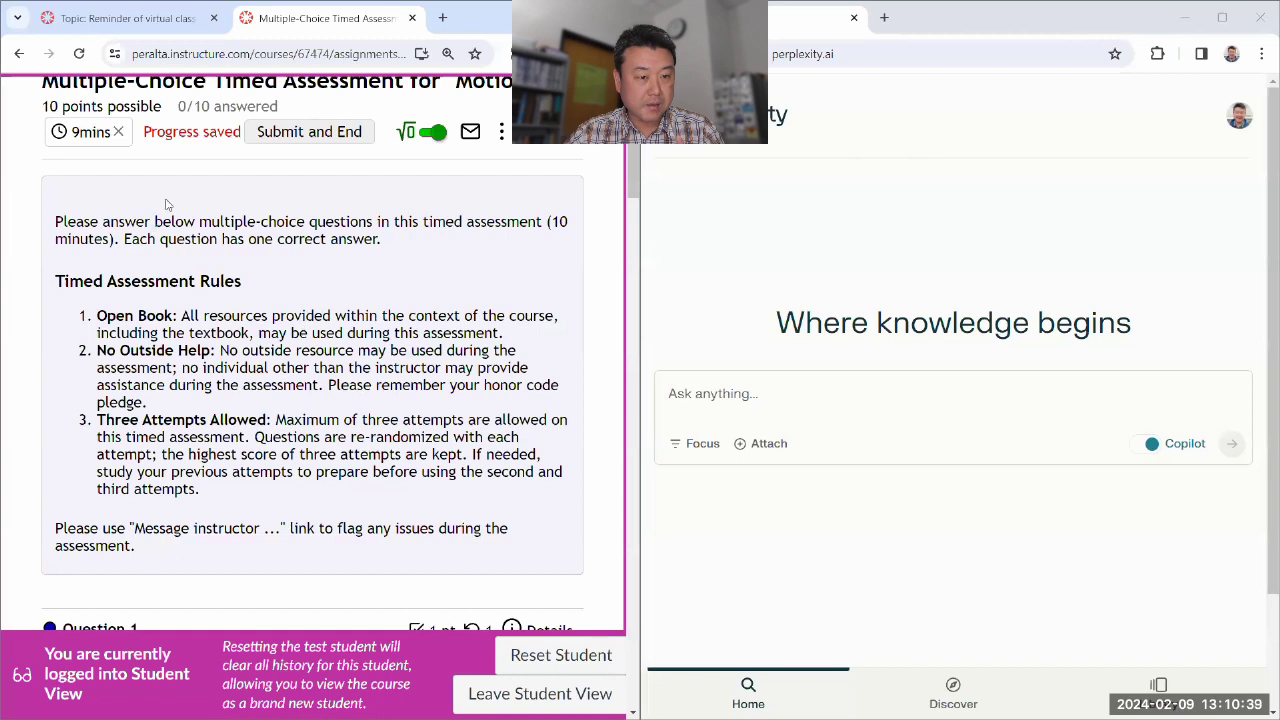
Copy Question 1 into Perplexity and submit it, then return Perplexity to its home page
{"action": "scroll", "coordinate": [158, 224], "scroll_direction": "down", "scroll_amount": 3}
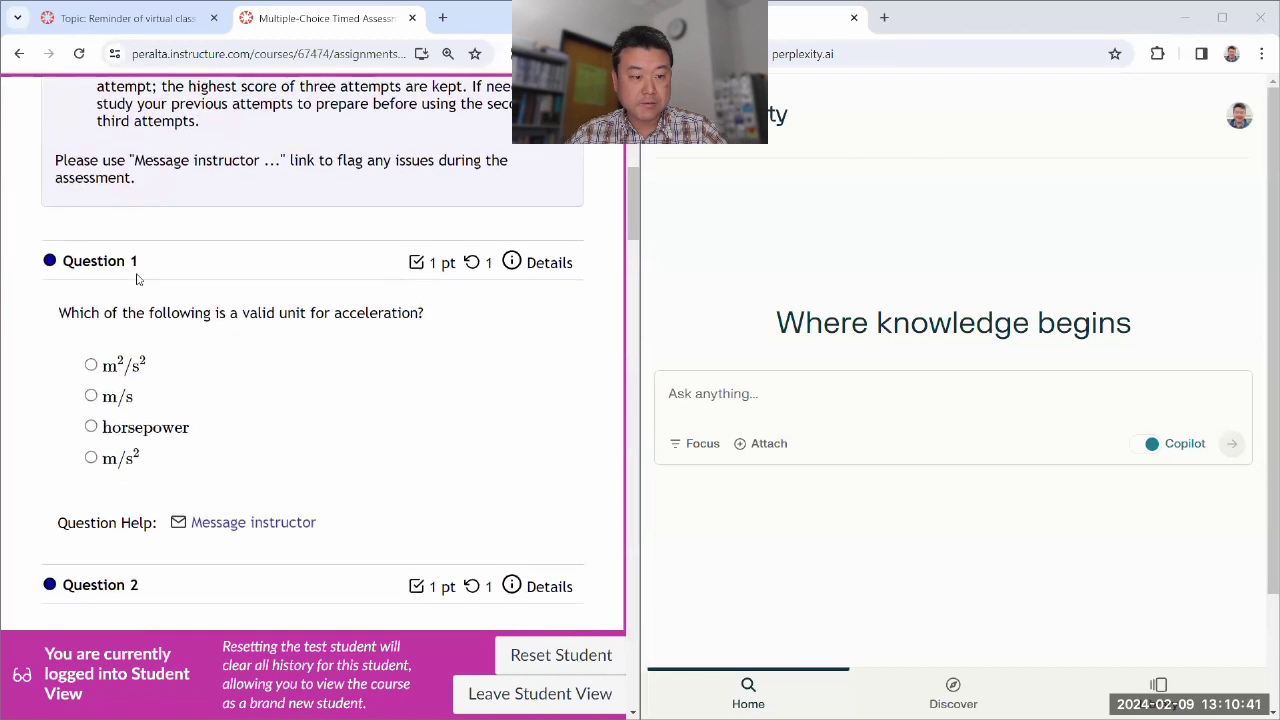
{"action": "triple_click", "coordinate": [240, 347]}
{"action": "key", "text": "ctrl+c"}
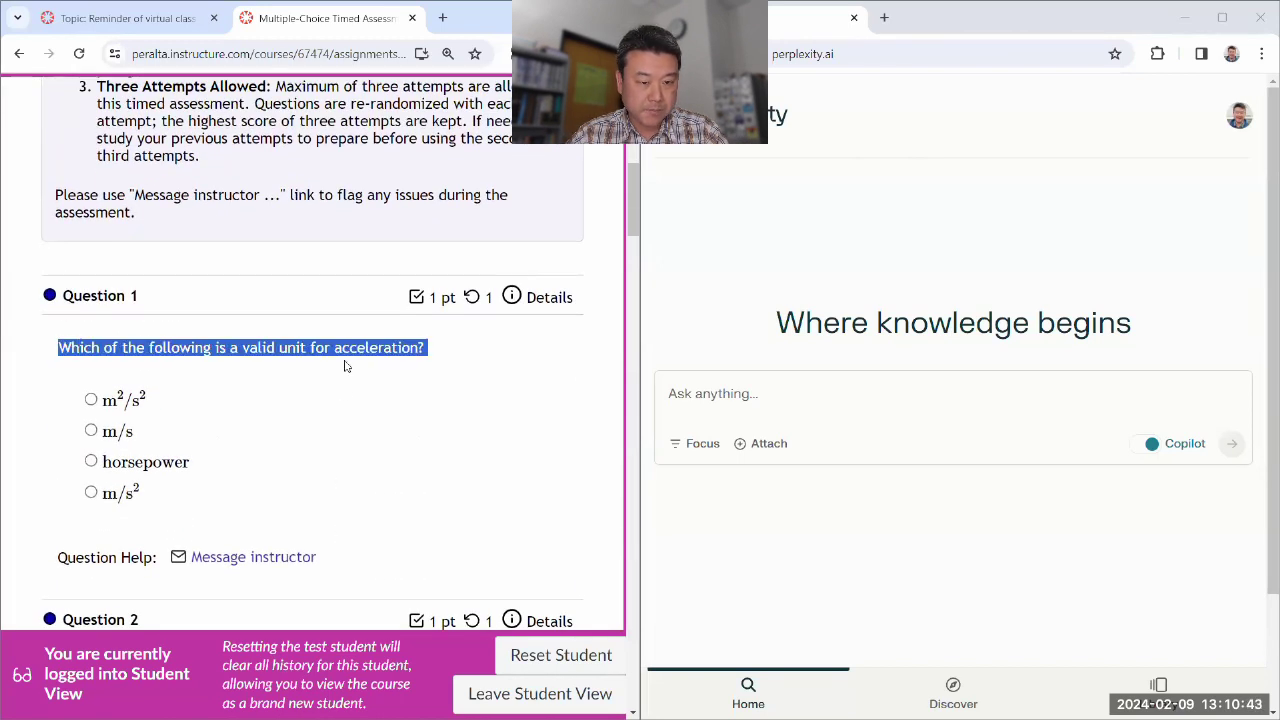
{"action": "right_click", "coordinate": [365, 356]}
{"action": "left_click", "coordinate": [378, 366]}
{"action": "left_click", "coordinate": [747, 398]}
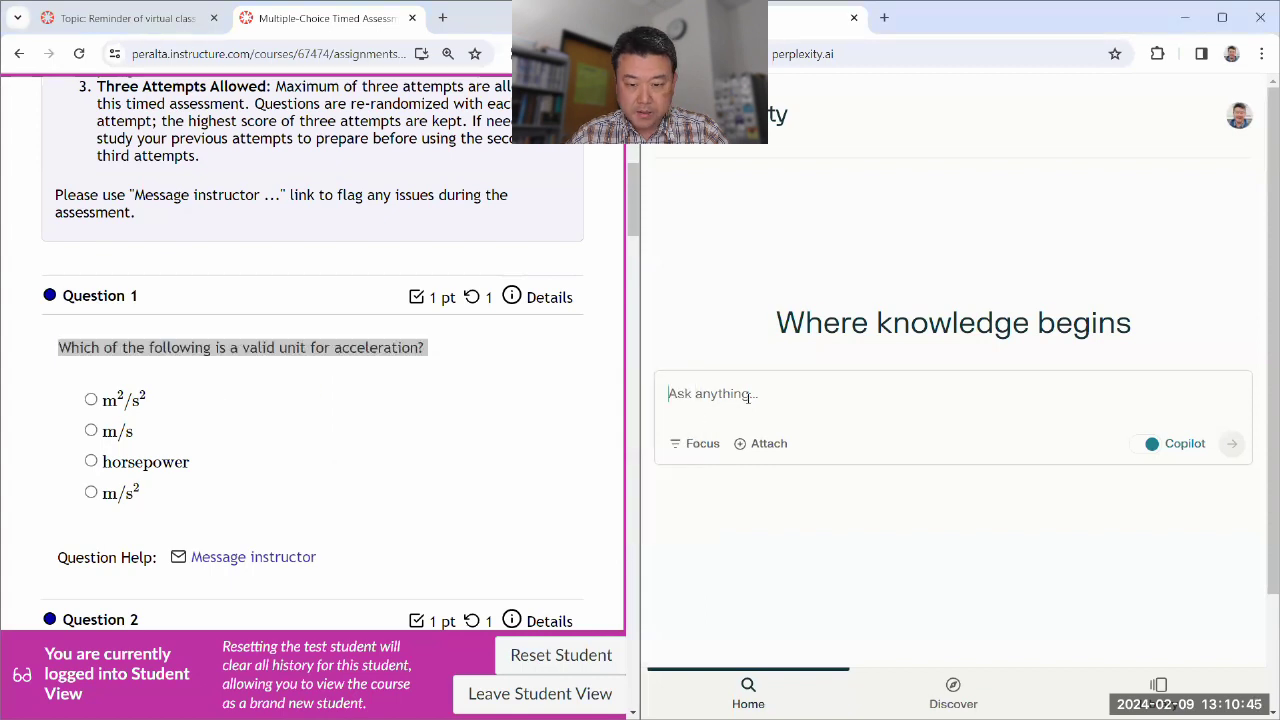
{"action": "key", "text": "ctrl+v"}
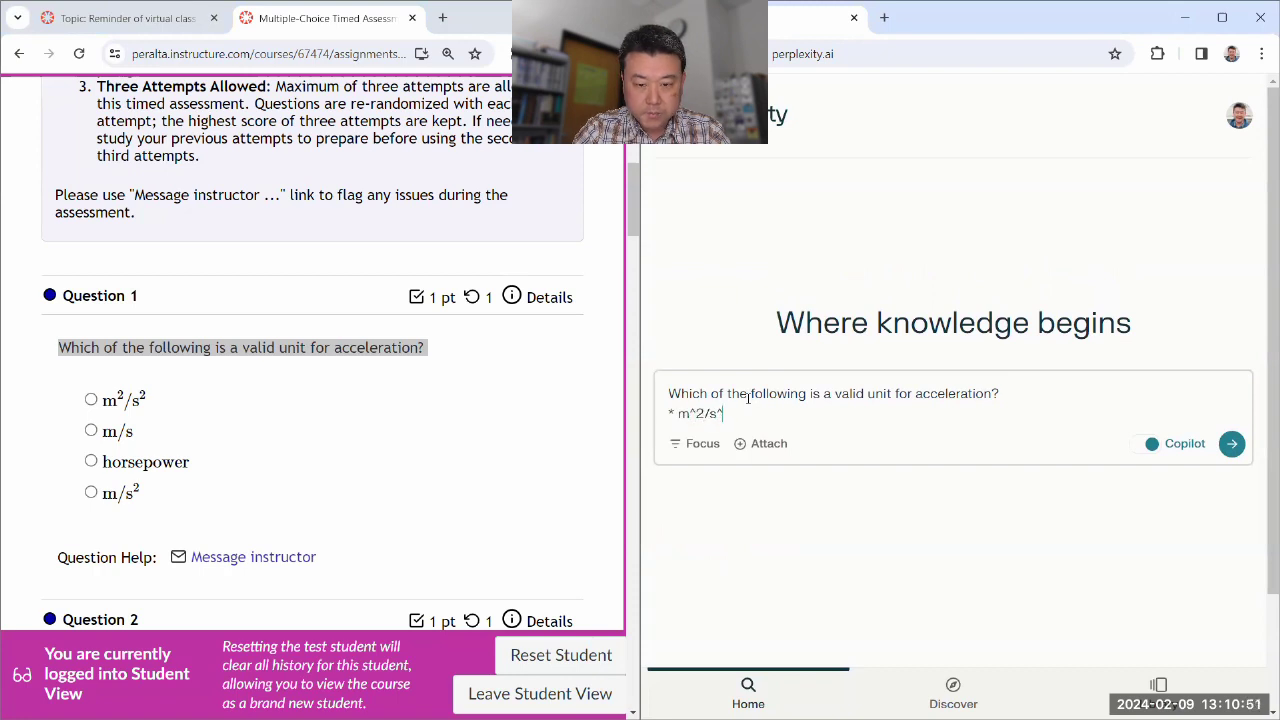
{"action": "key", "text": "Return"}
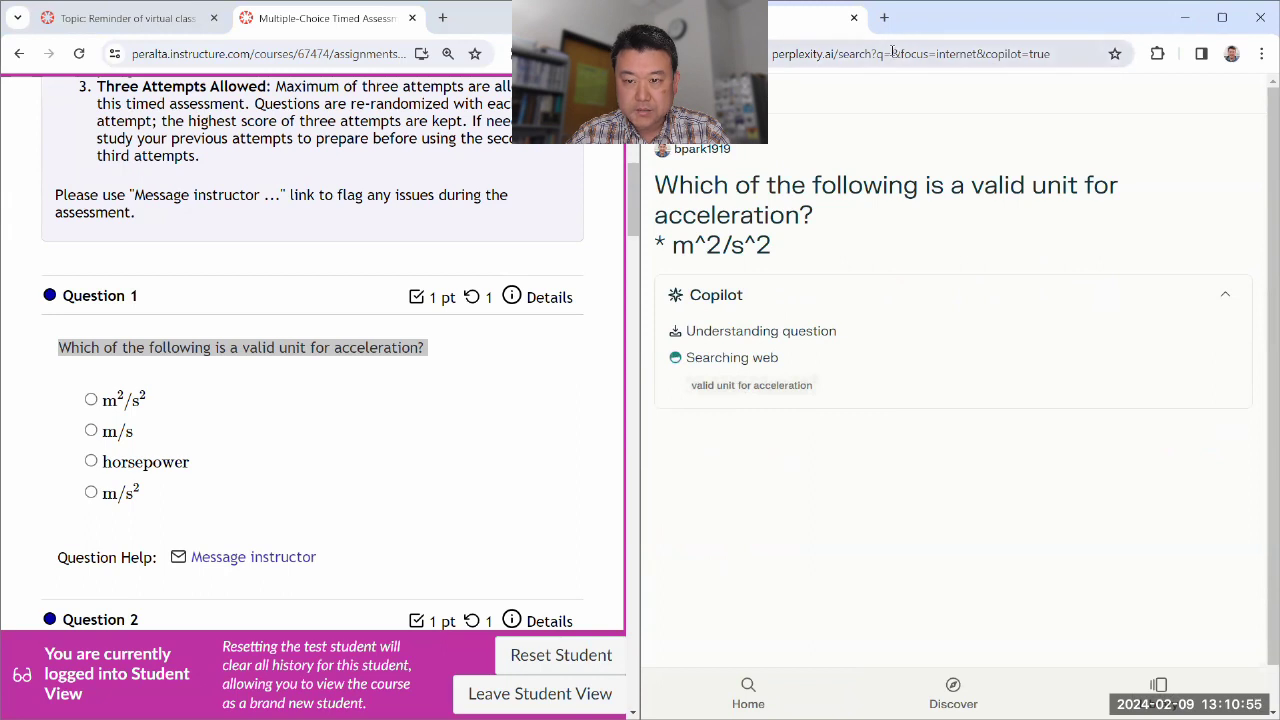
{"action": "left_click", "coordinate": [850, 53]}
{"action": "left_click", "coordinate": [850, 53]}
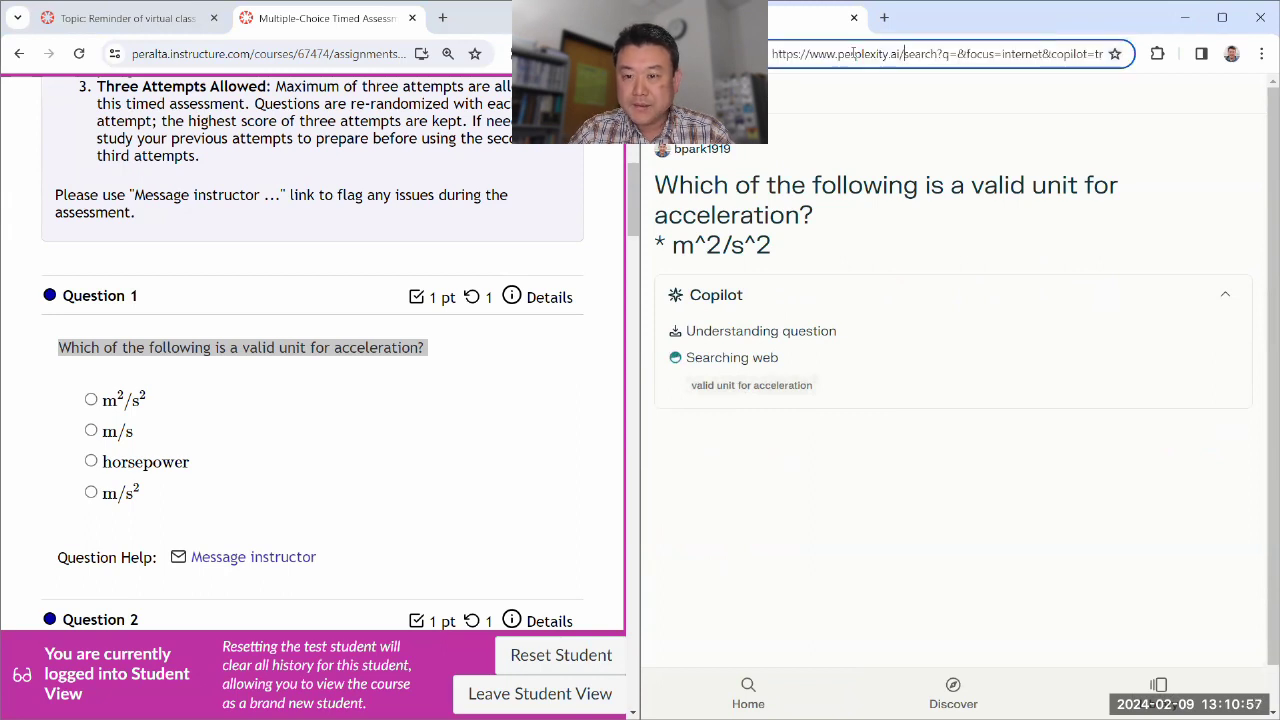
{"action": "key", "text": "shift+End"}
{"action": "key", "text": "Delete"}
{"action": "key", "text": "Return"}
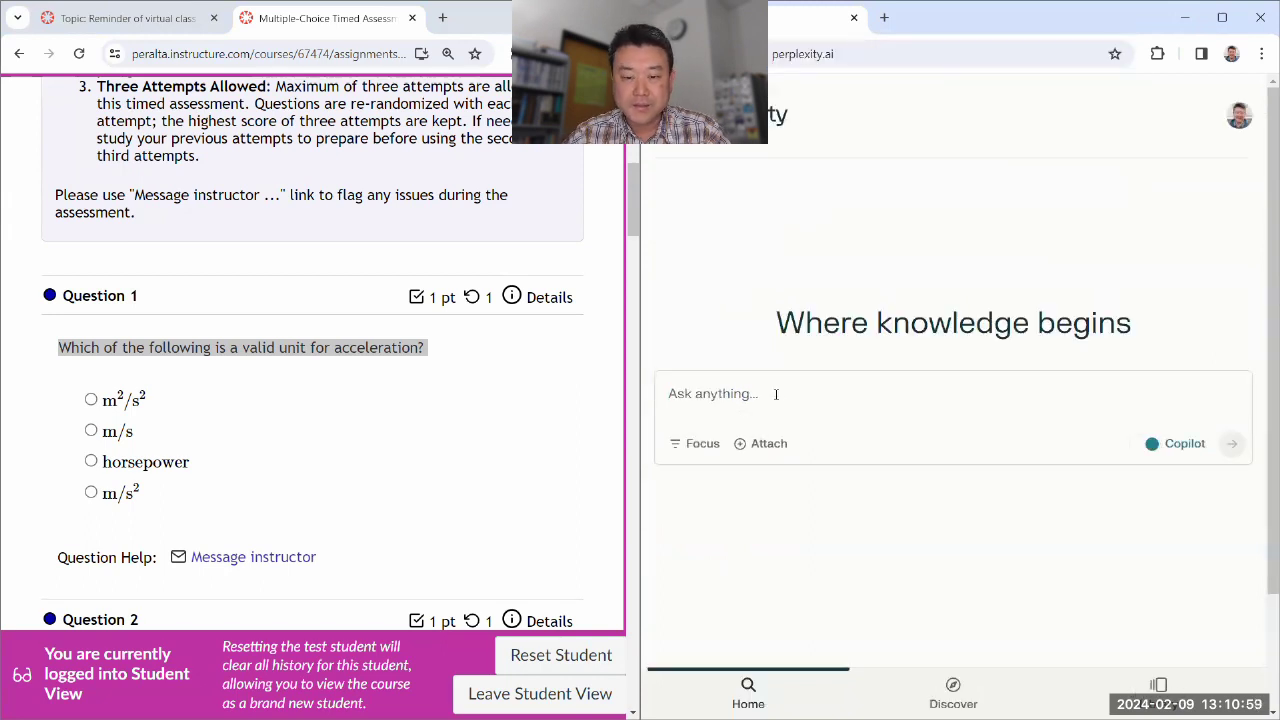
Ask Question 1 again with bulleted choices m^2/s^2, m/s and horsepower
{"action": "left_click", "coordinate": [777, 397]}
{"action": "key", "text": "ctrl+v"}
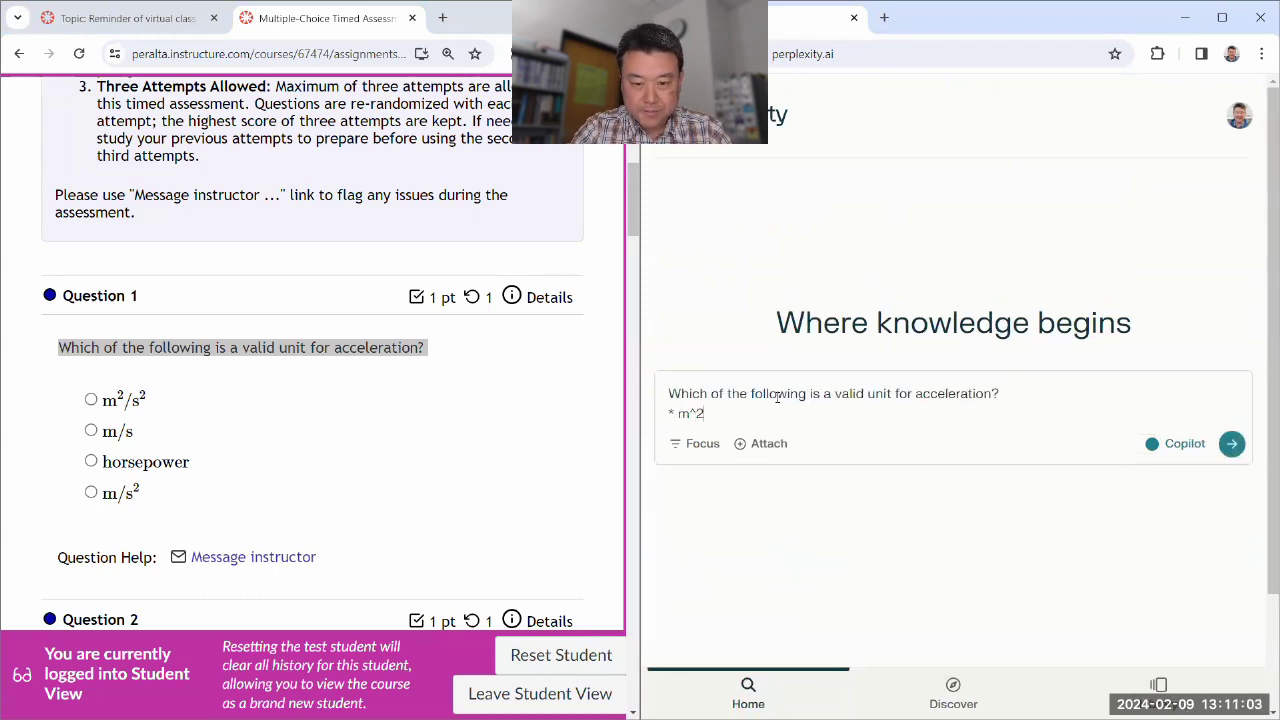
{"action": "type", "text": "* m^2/s^2"}
{"action": "key", "text": "shift+Return"}
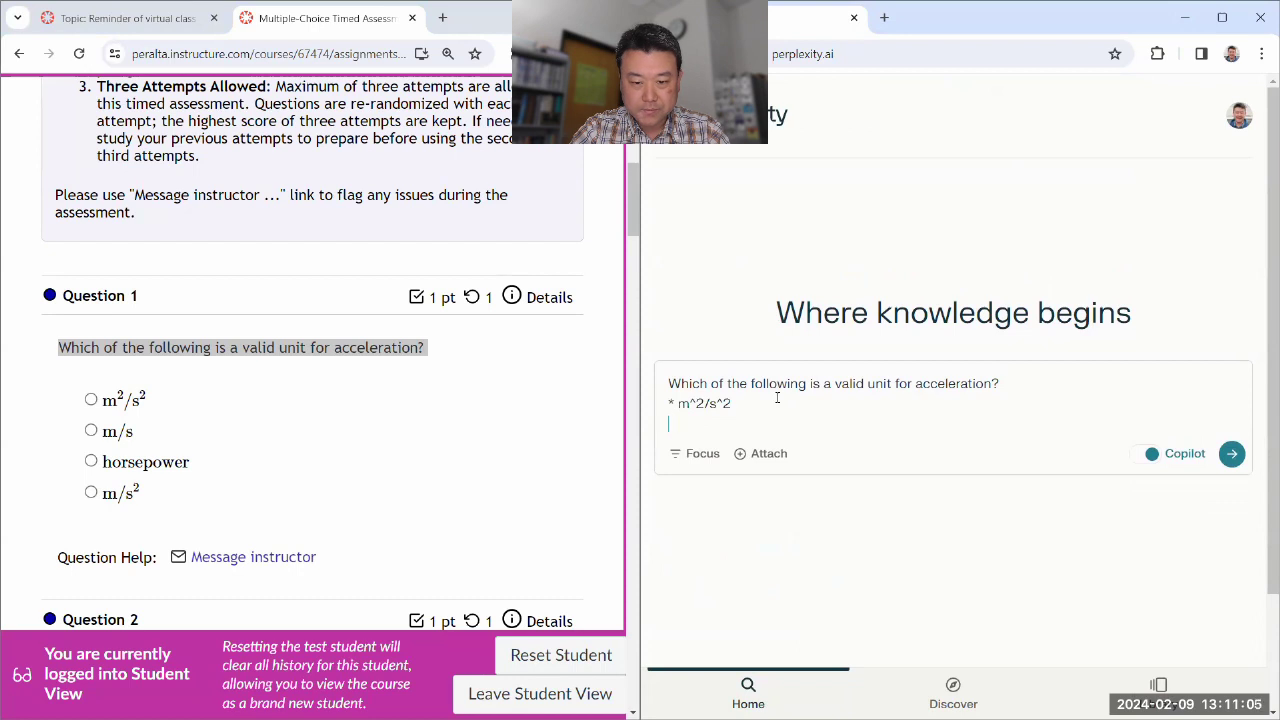
{"action": "type", "text": "* m/s"}
{"action": "key", "text": "shift+Return"}
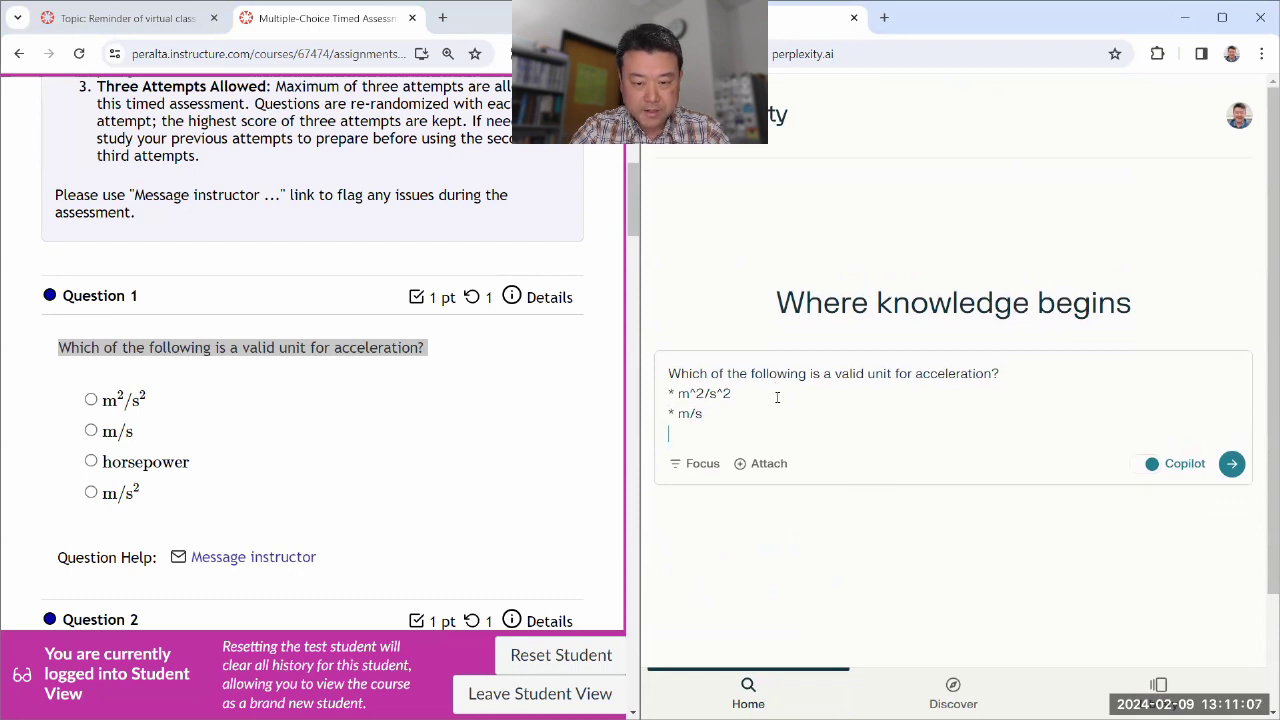
{"action": "type", "text": "* horsepower"}
{"action": "key", "text": "shift+Return"}
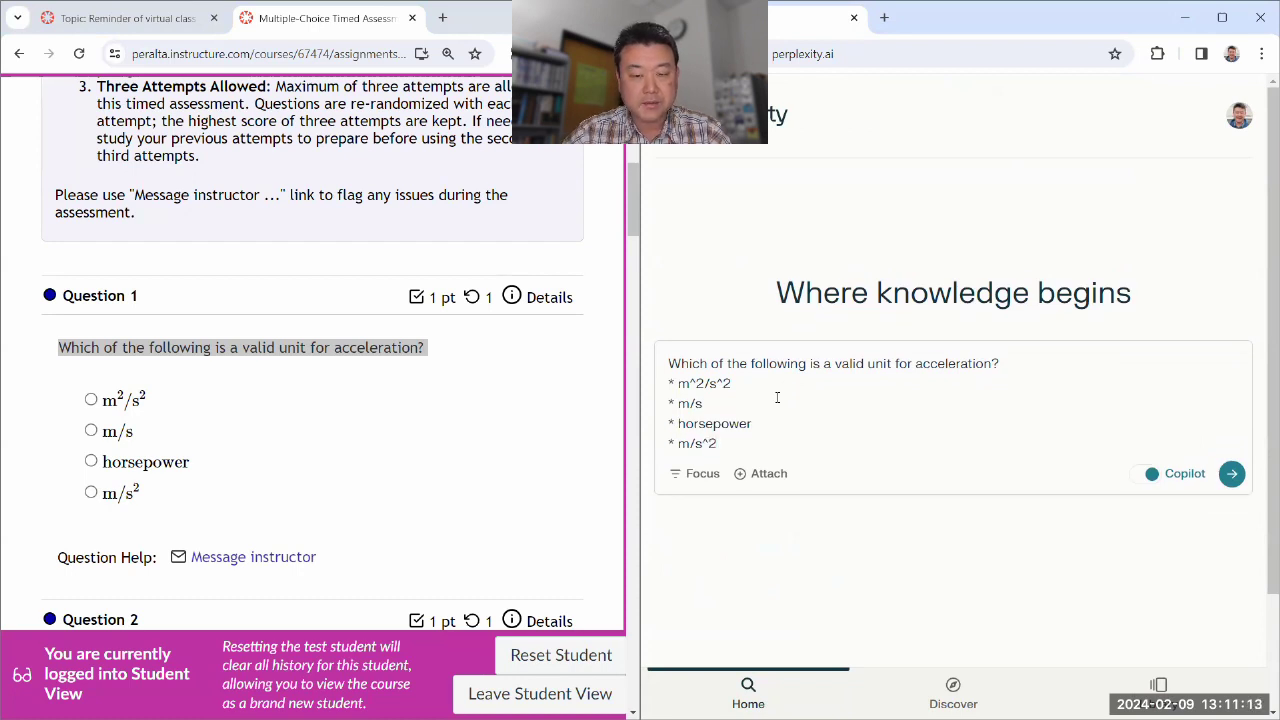
{"action": "left_click", "coordinate": [1231, 473]}
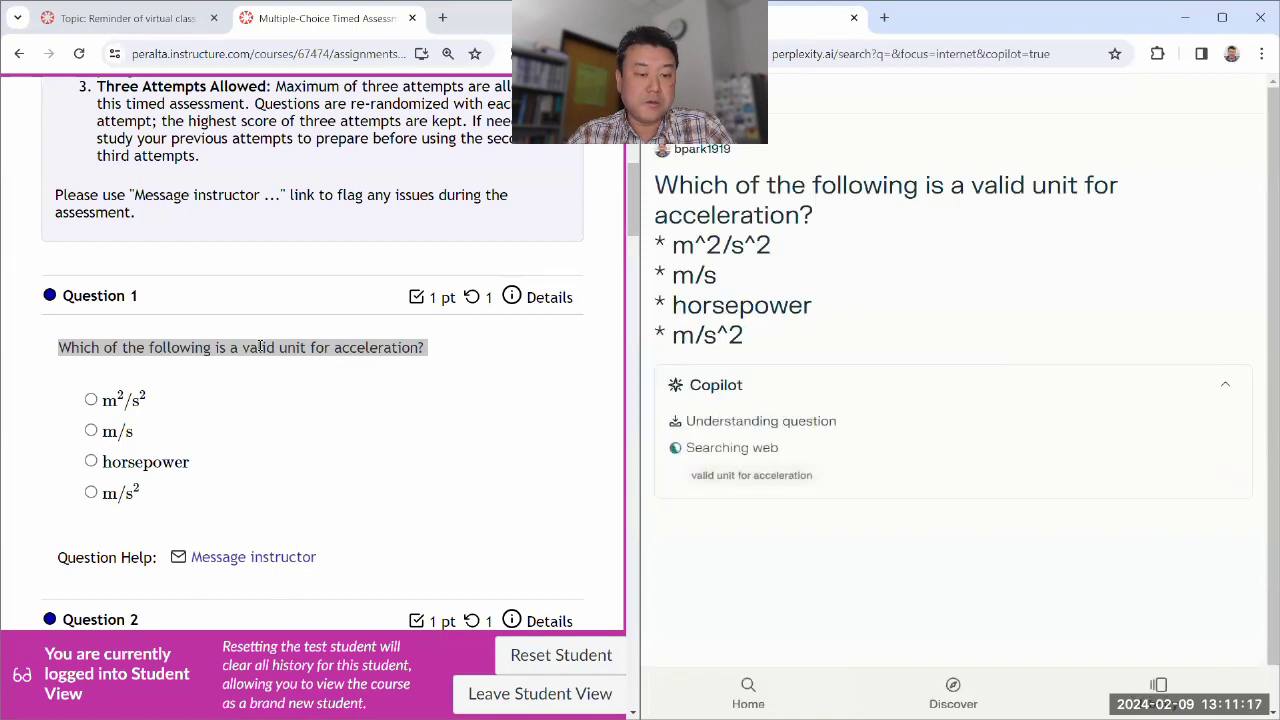
{"action": "left_click", "coordinate": [307, 397]}
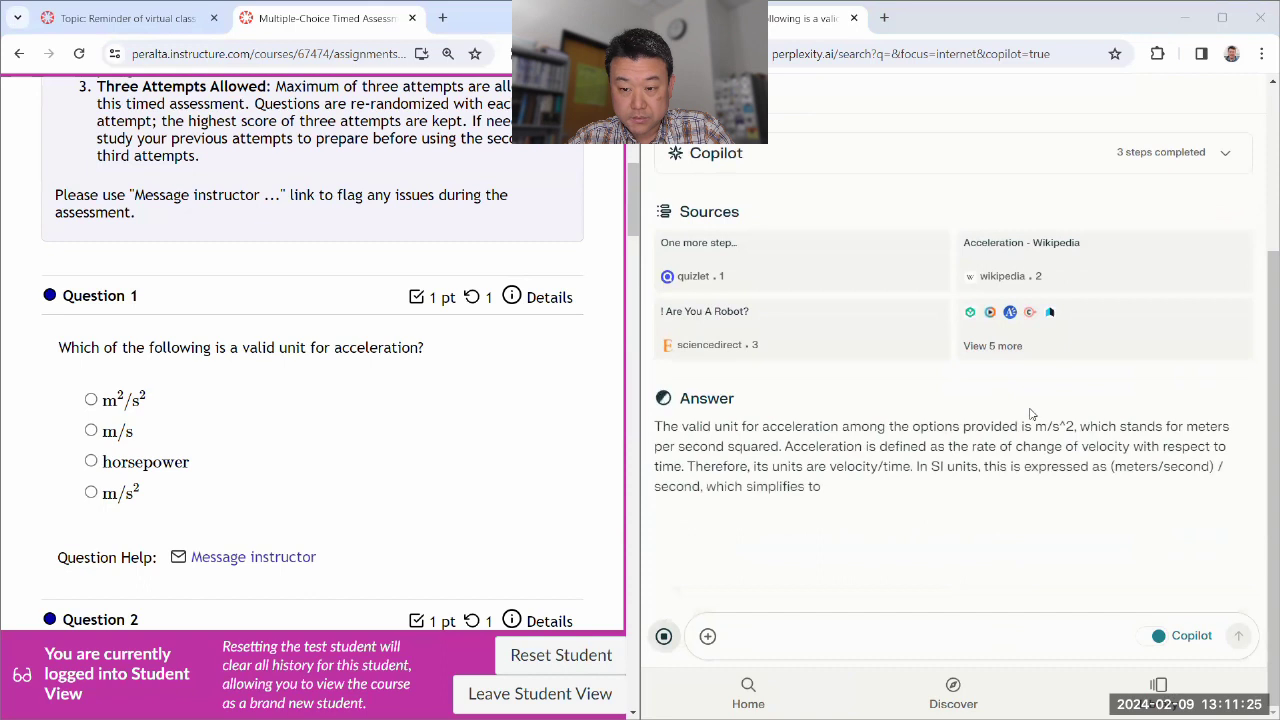
Copy Question 2 and its four options into Perplexity's follow-up box and submit it
{"action": "scroll", "coordinate": [334, 466], "scroll_direction": "down", "scroll_amount": 5}
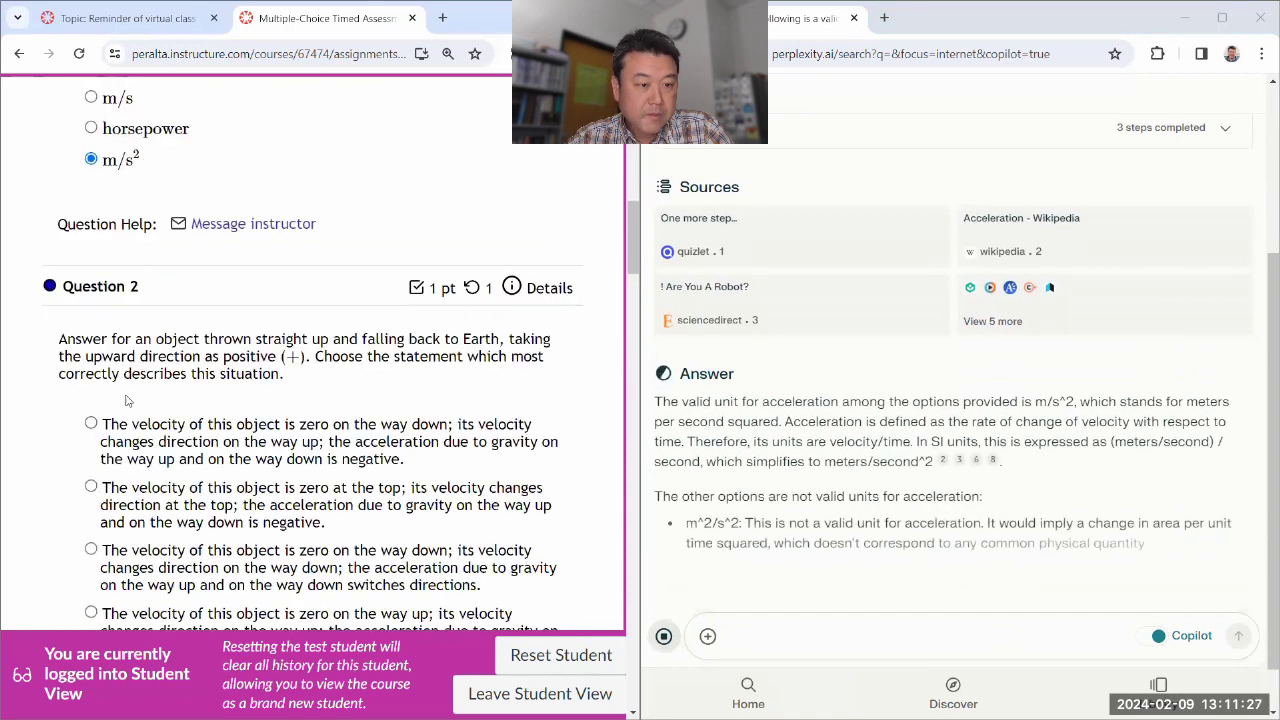
{"action": "left_click_drag", "start_coordinate": [58, 172], "coordinate": [508, 482]}
{"action": "right_click", "coordinate": [336, 264]}
{"action": "left_click", "coordinate": [360, 277]}
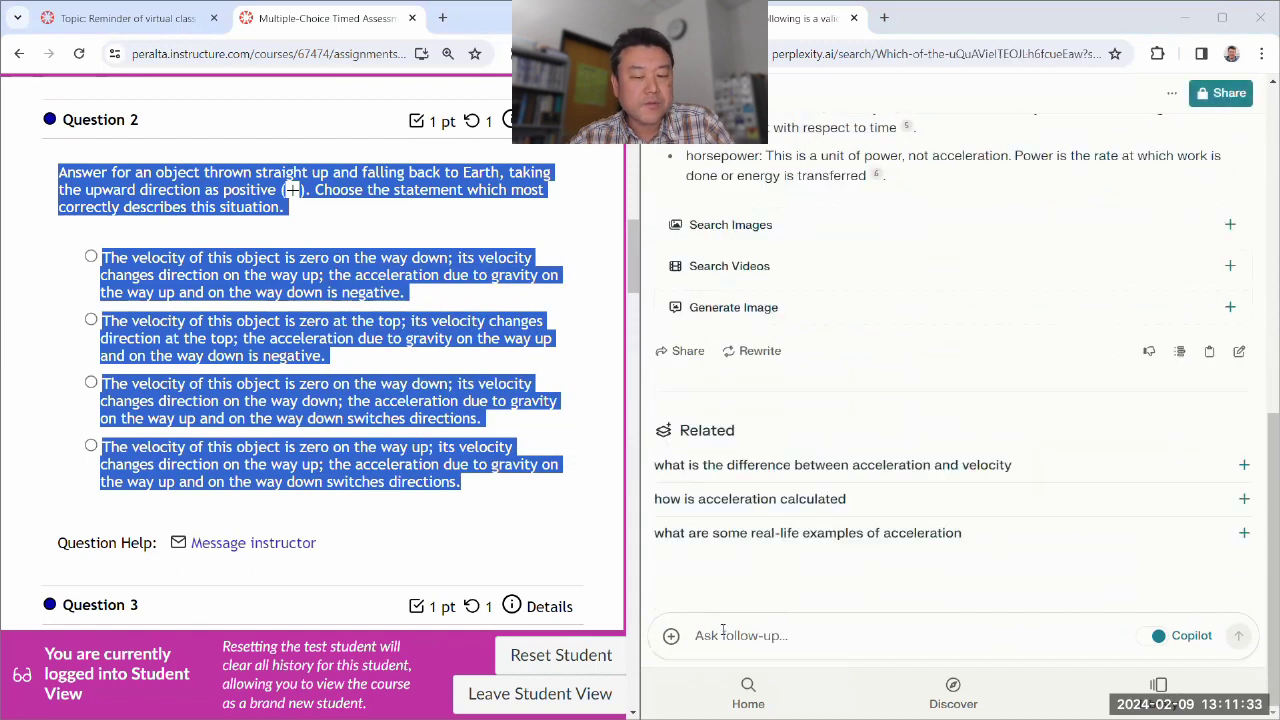
{"action": "left_click", "coordinate": [723, 634]}
{"action": "key", "text": "ctrl+v"}
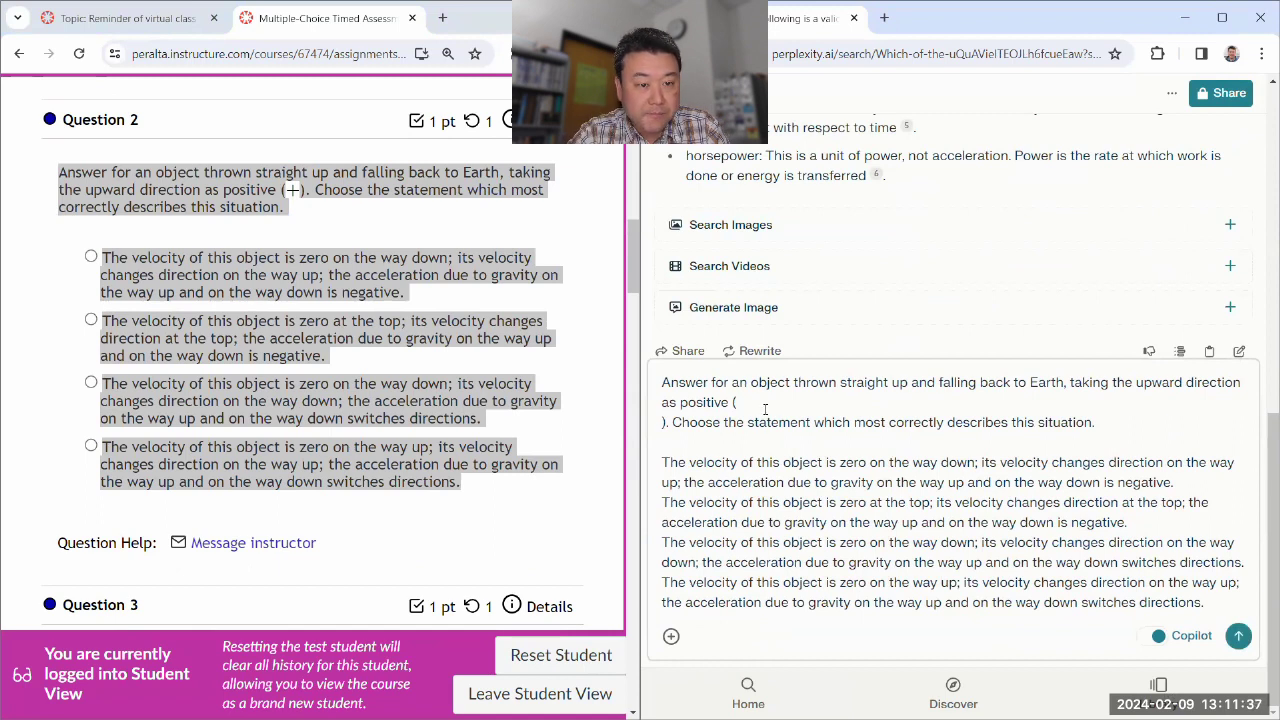
{"action": "key", "text": "Delete"}
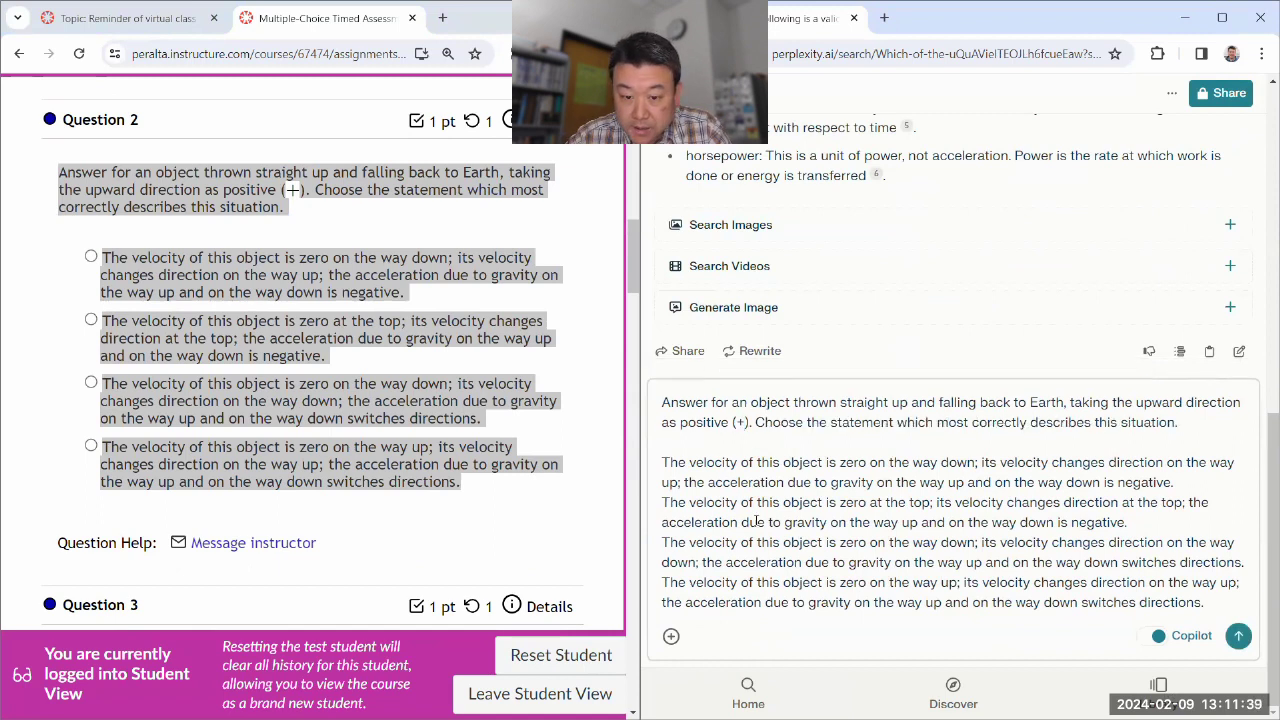
{"action": "left_click", "coordinate": [1238, 636]}
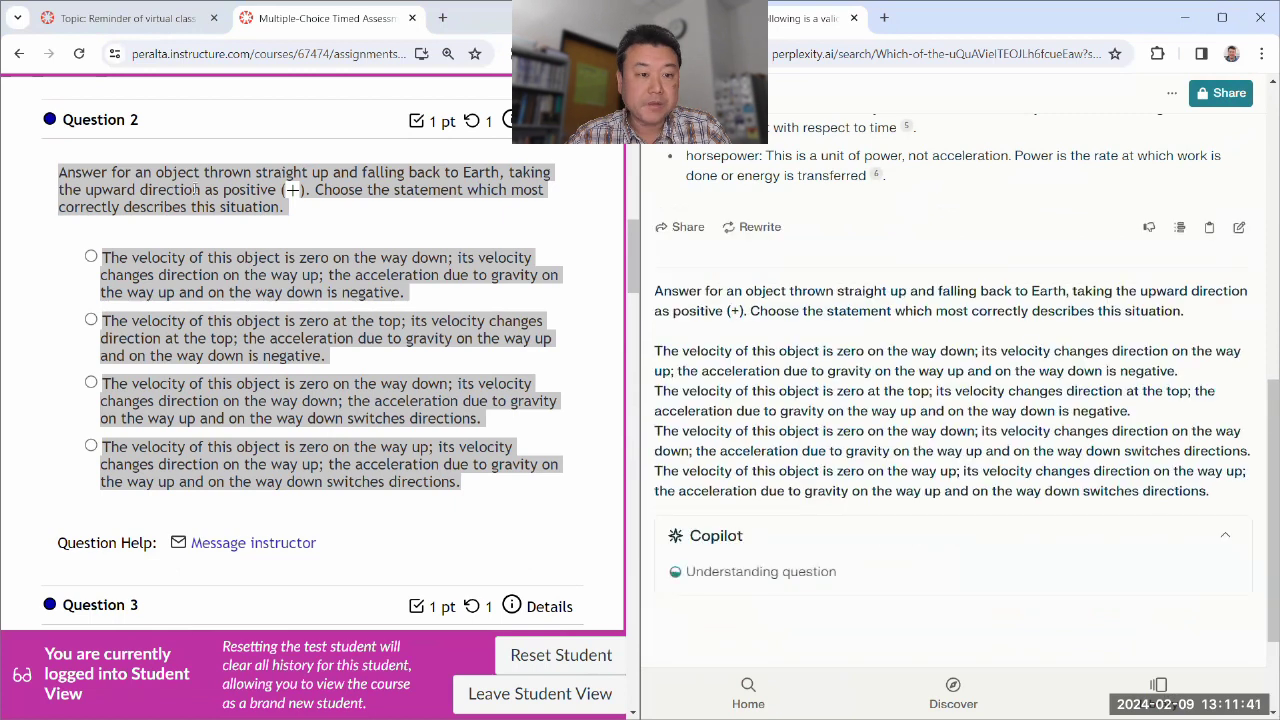
{"action": "left_click", "coordinate": [295, 190]}
{"action": "left_click", "coordinate": [387, 163]}
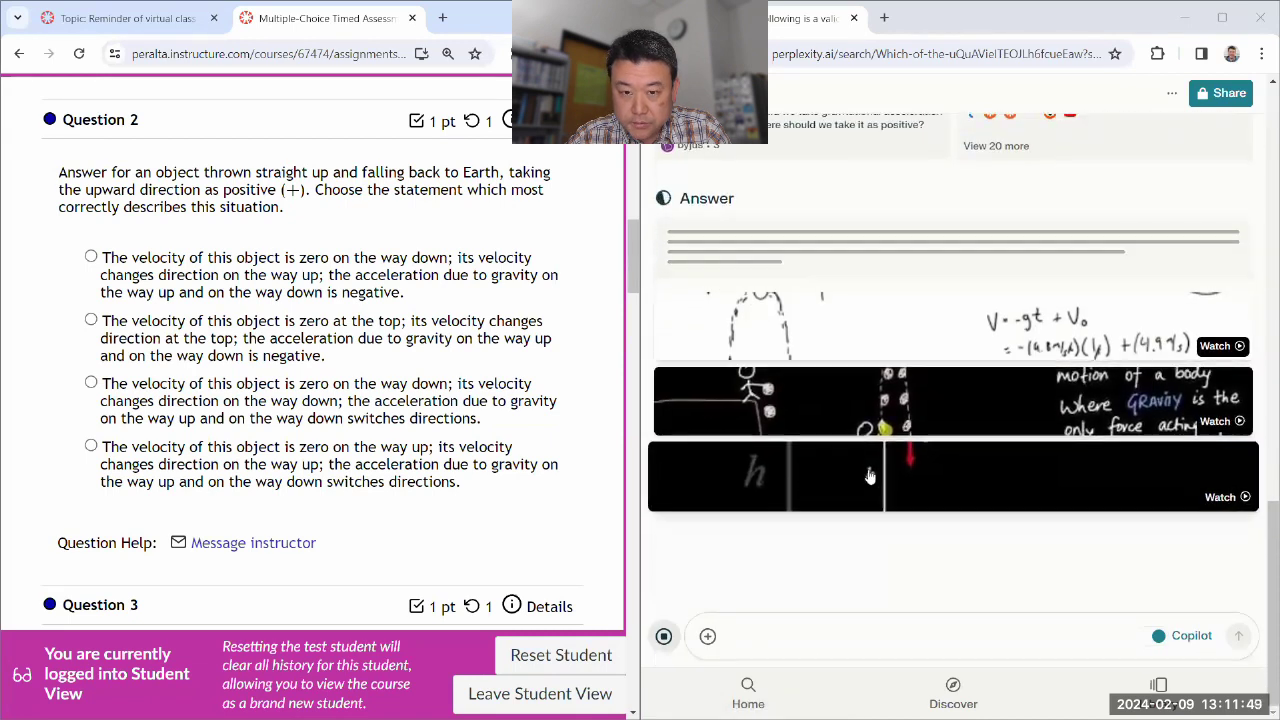
Read Perplexity's reply and mark the zero-at-the-top answer for Question 2
{"action": "scroll", "coordinate": [790, 420], "scroll_direction": "up", "scroll_amount": 3}
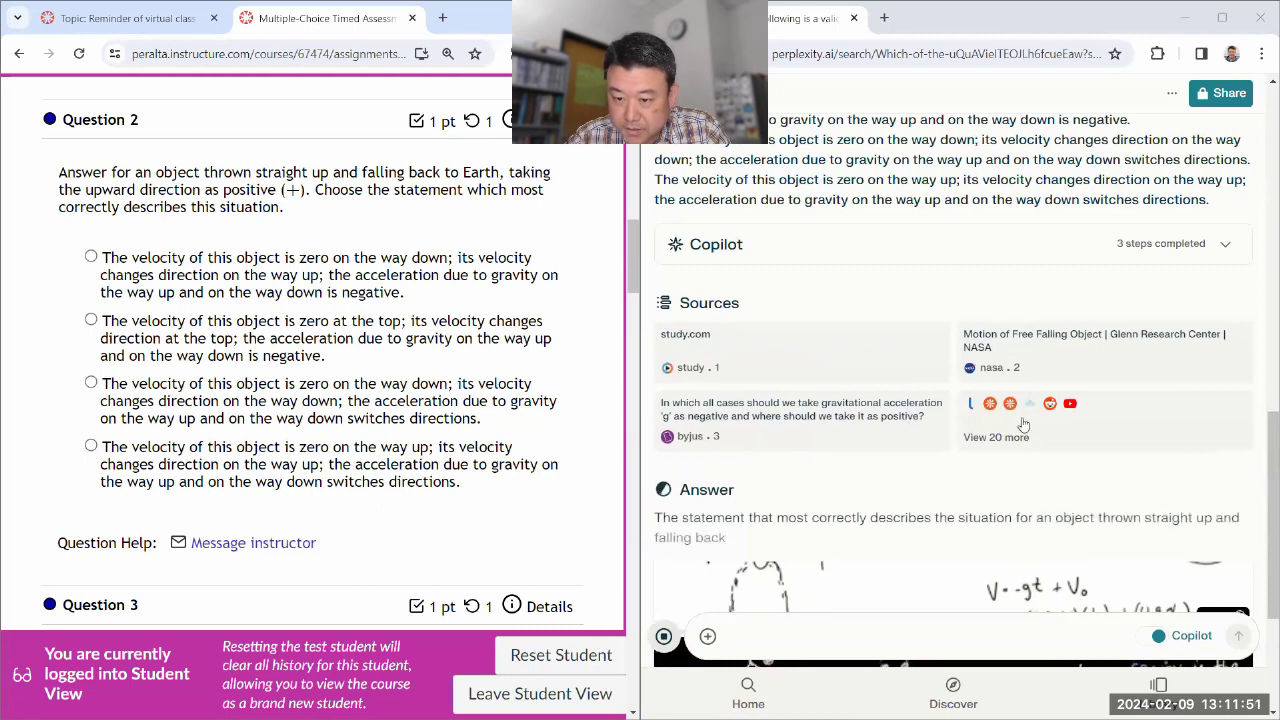
{"action": "scroll", "coordinate": [800, 410], "scroll_direction": "down", "scroll_amount": 2}
{"action": "scroll", "coordinate": [790, 400], "scroll_direction": "down", "scroll_amount": 2}
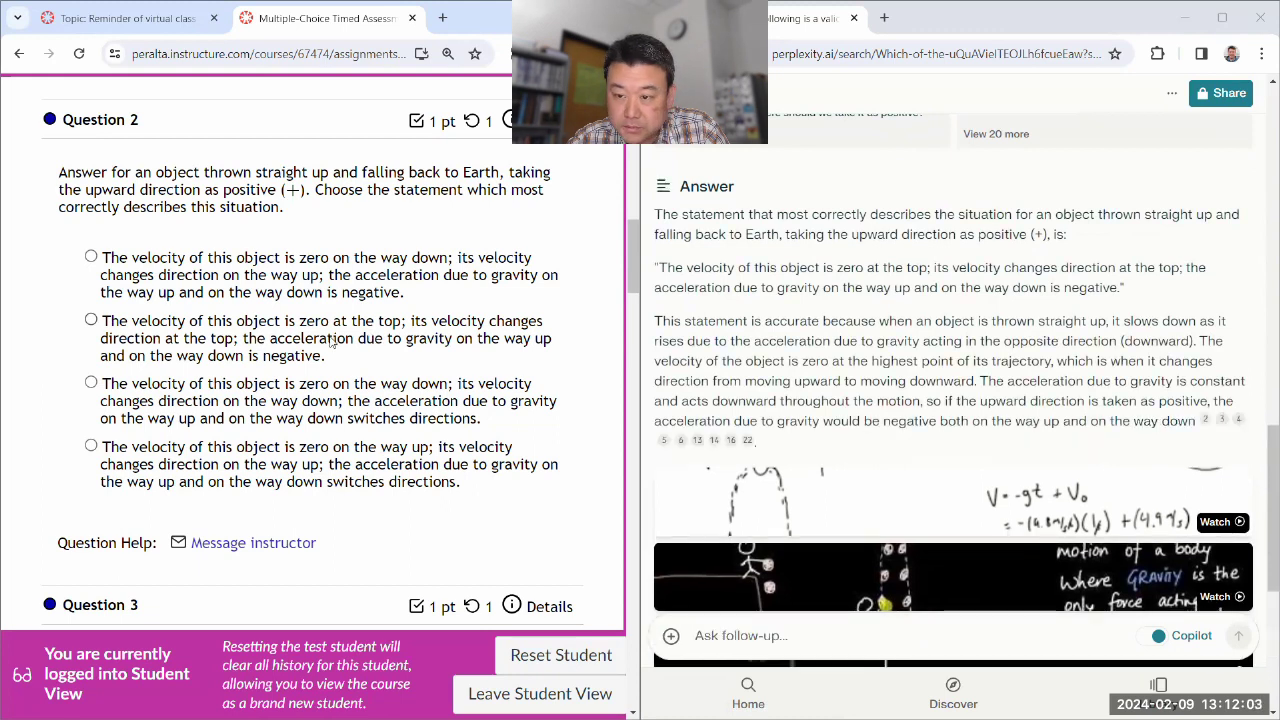
{"action": "left_click", "coordinate": [91, 319]}
Ask Perplexity the displacement Question 3 and mark 'Displacement is the change of position'
{"action": "scroll", "coordinate": [256, 455], "scroll_direction": "down", "scroll_amount": 4}
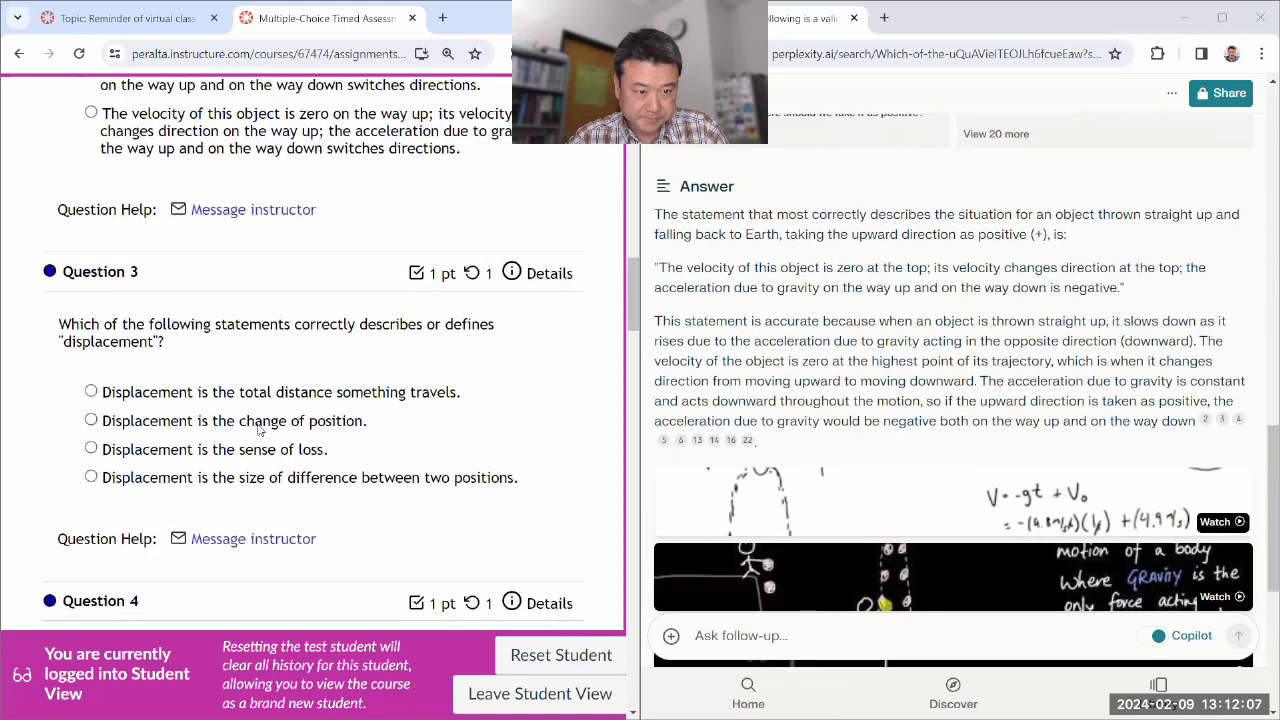
{"action": "left_click_drag", "start_coordinate": [60, 247], "coordinate": [544, 394]}
{"action": "scroll", "coordinate": [940, 370], "scroll_direction": "down", "scroll_amount": 5}
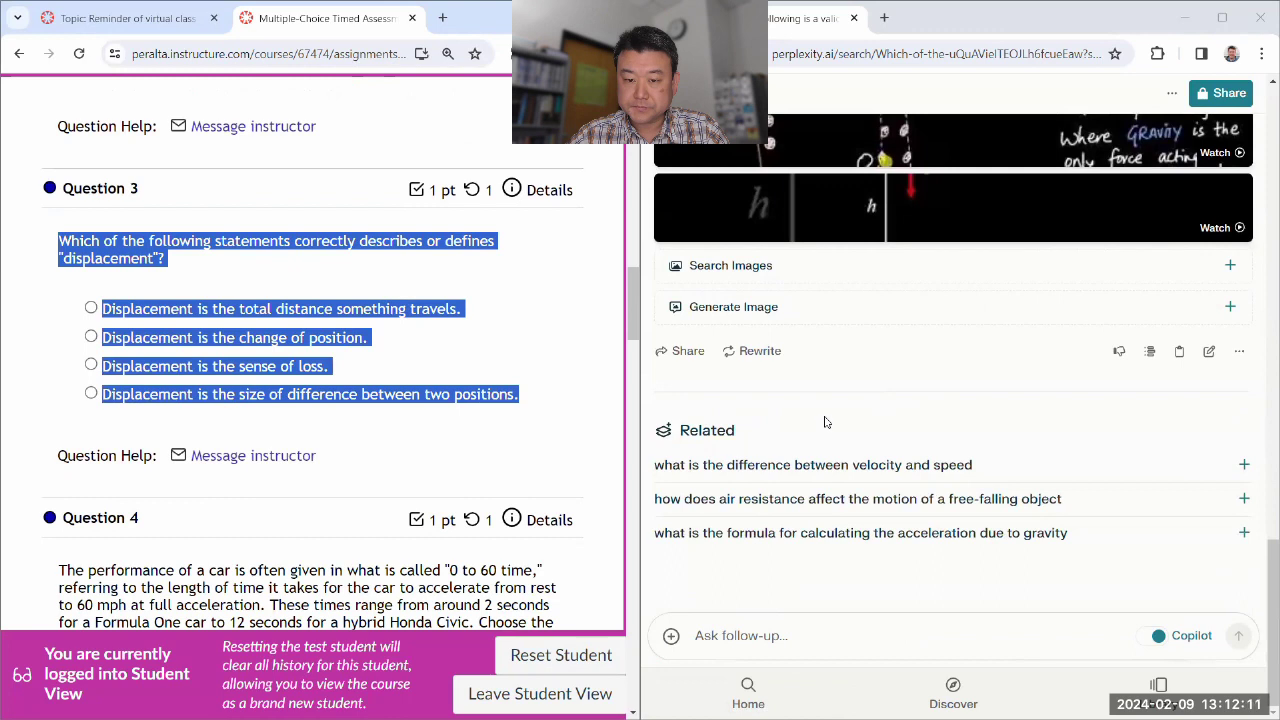
{"action": "left_click", "coordinate": [718, 634]}
{"action": "key", "text": "ctrl+v"}
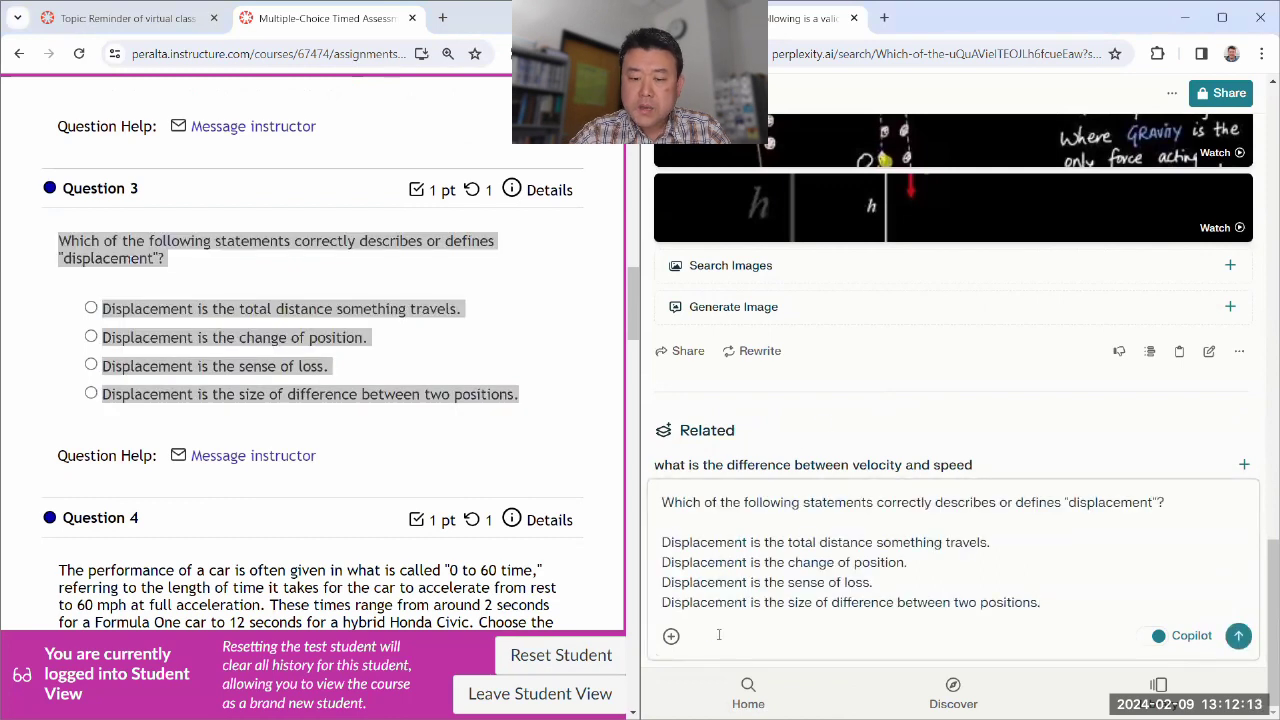
{"action": "key", "text": "Return"}
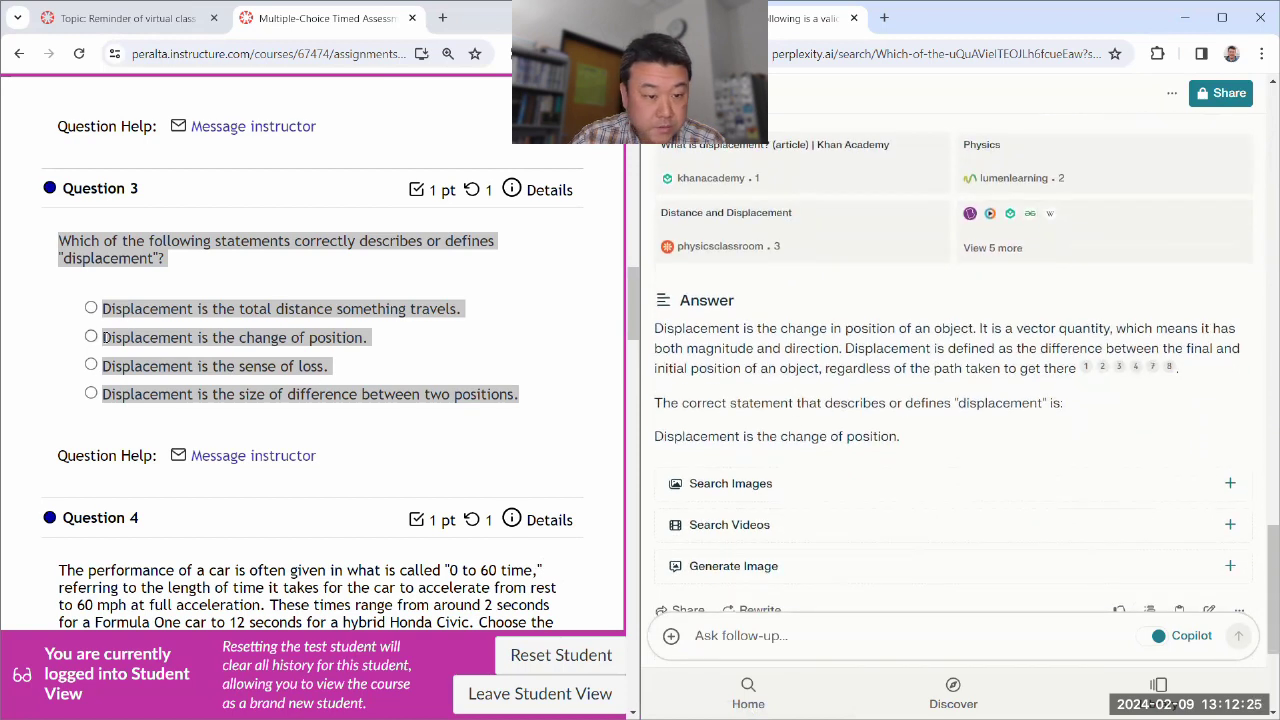
{"action": "left_click", "coordinate": [92, 337]}
Select Question 4's text and answer options in the quiz
{"action": "scroll", "coordinate": [92, 337], "scroll_direction": "down", "scroll_amount": 3}
{"action": "left_click_drag", "start_coordinate": [50, 244], "coordinate": [464, 413]}
{"action": "scroll", "coordinate": [330, 300], "scroll_direction": "down", "scroll_amount": 2}
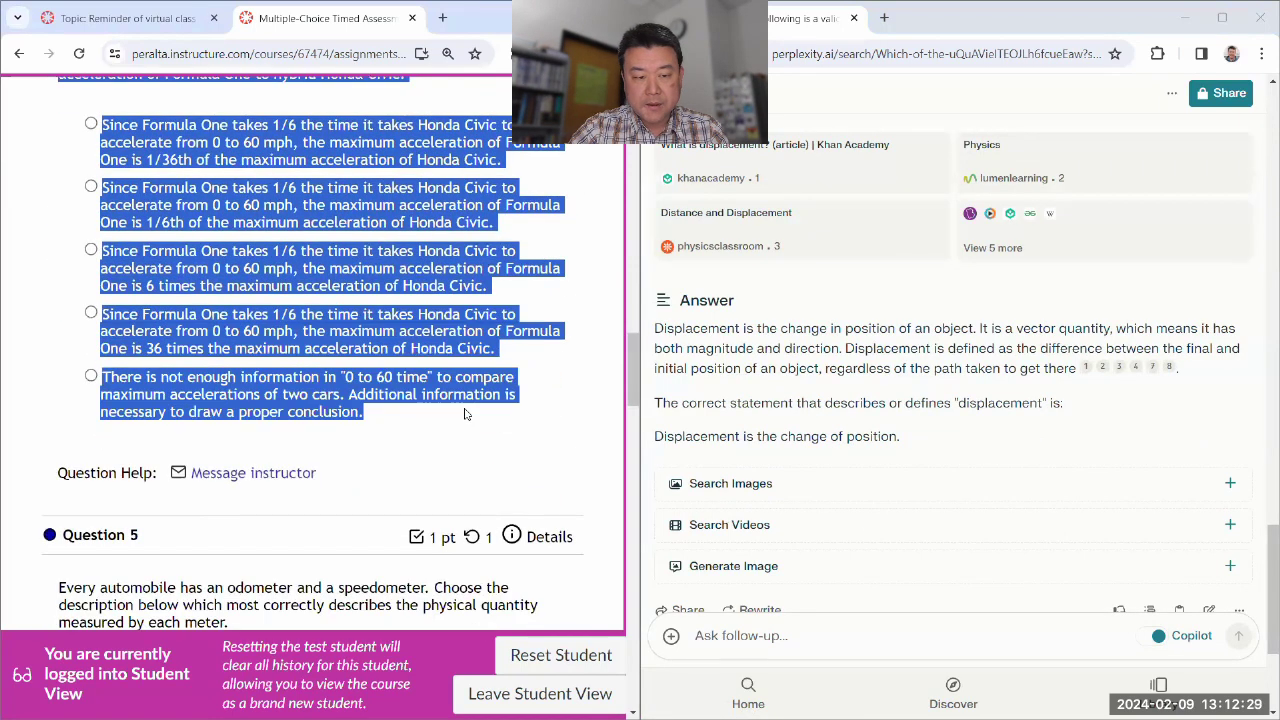
{"action": "scroll", "coordinate": [802, 502], "scroll_direction": "down", "scroll_amount": 3}
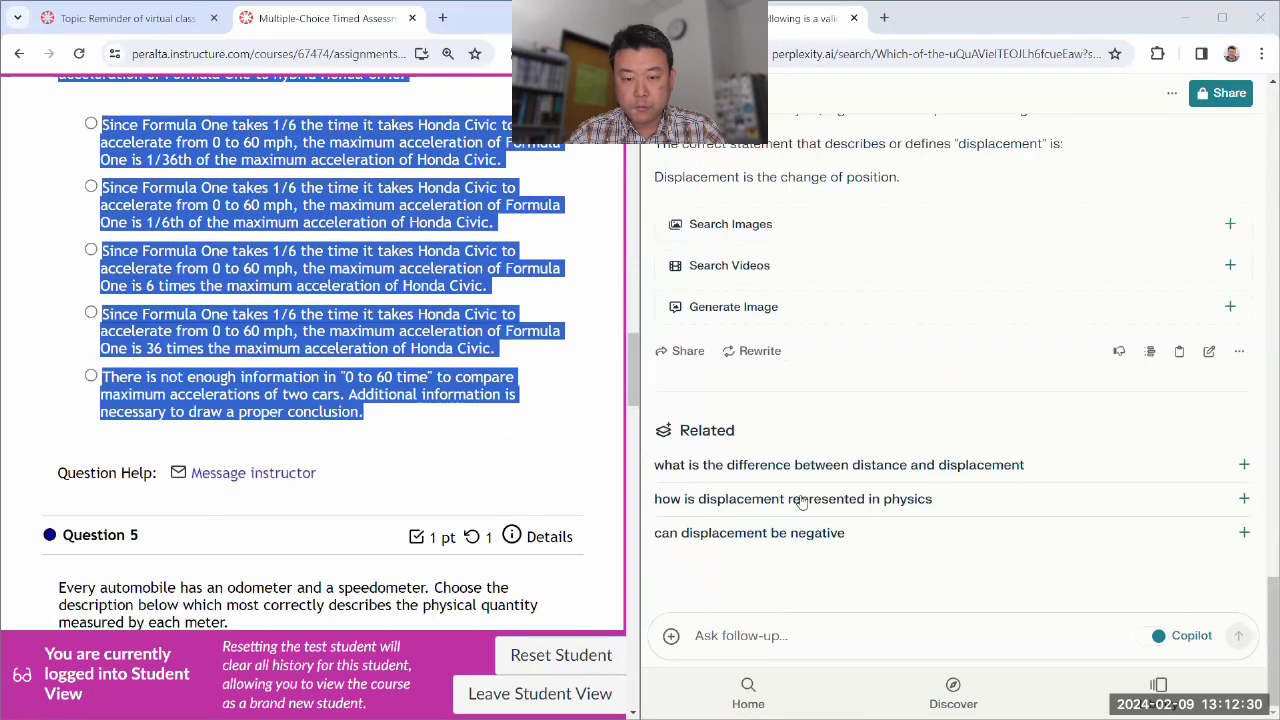
Ask Perplexity the Formula One versus Honda Civic question and mark the 6 times answer
{"action": "left_click", "coordinate": [752, 635]}
{"action": "key", "text": "ctrl+v"}
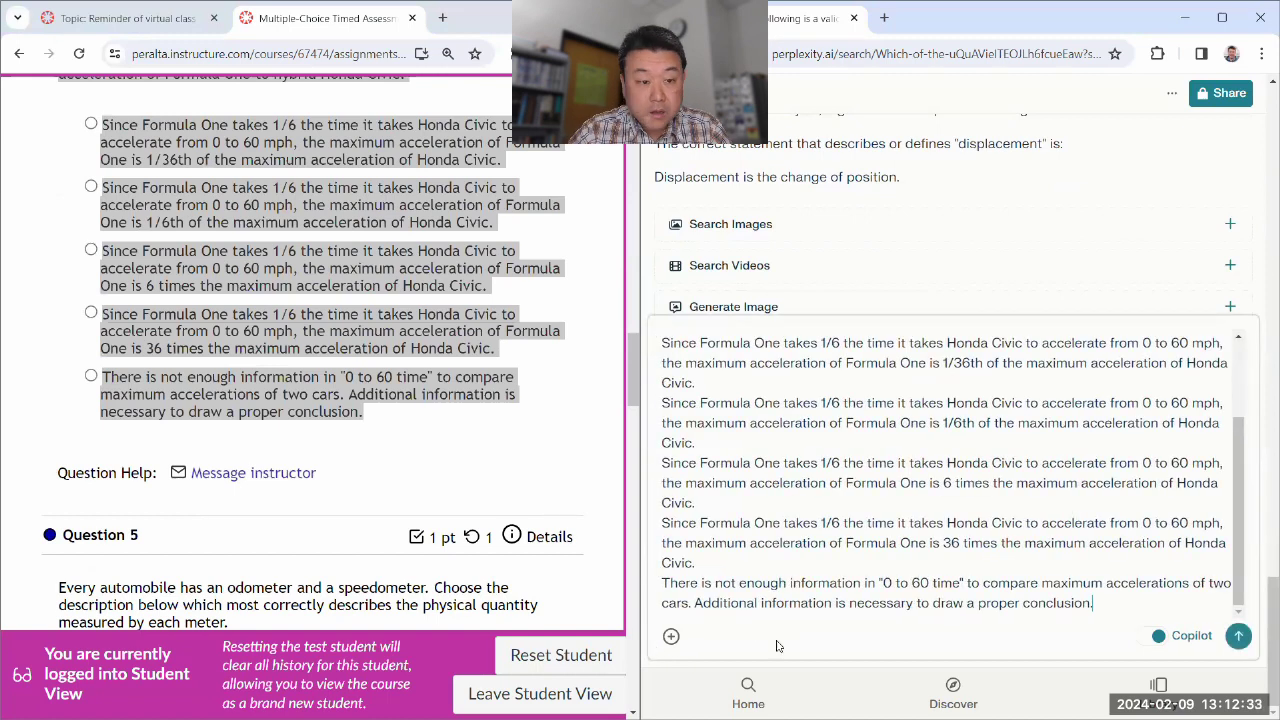
{"action": "scroll", "coordinate": [548, 449], "scroll_direction": "up", "scroll_amount": 2}
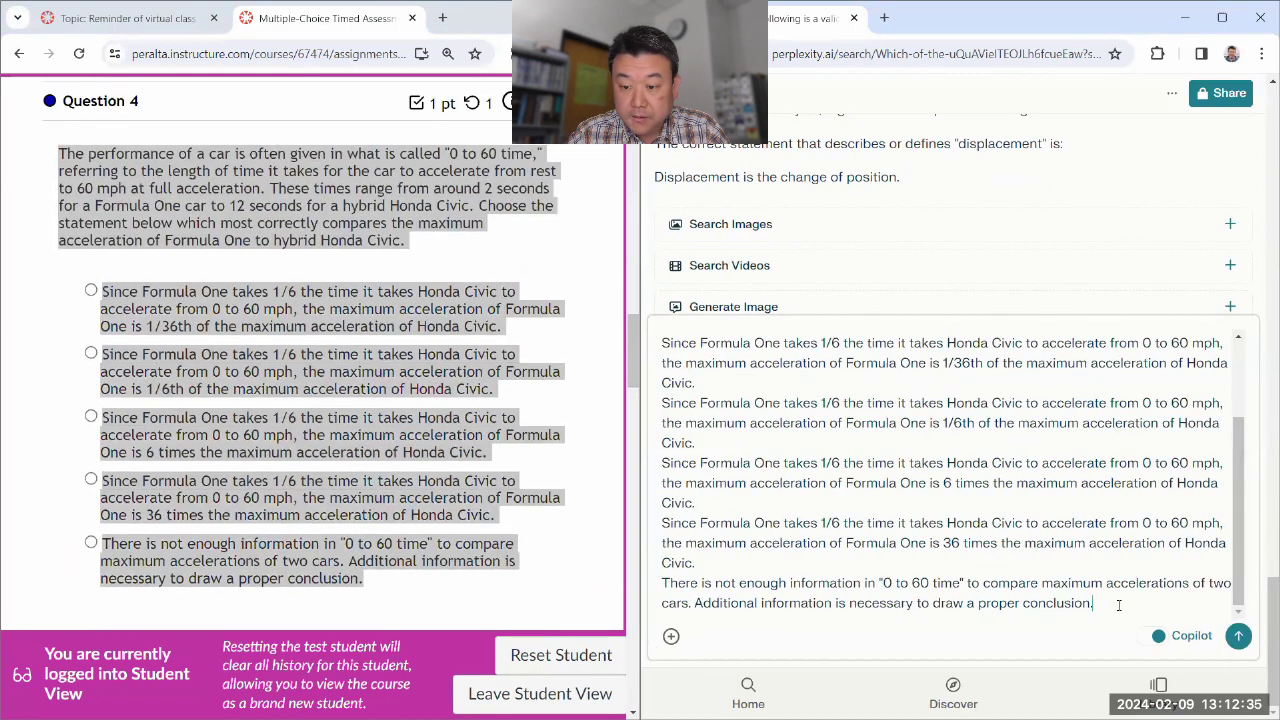
{"action": "key", "text": "Return"}
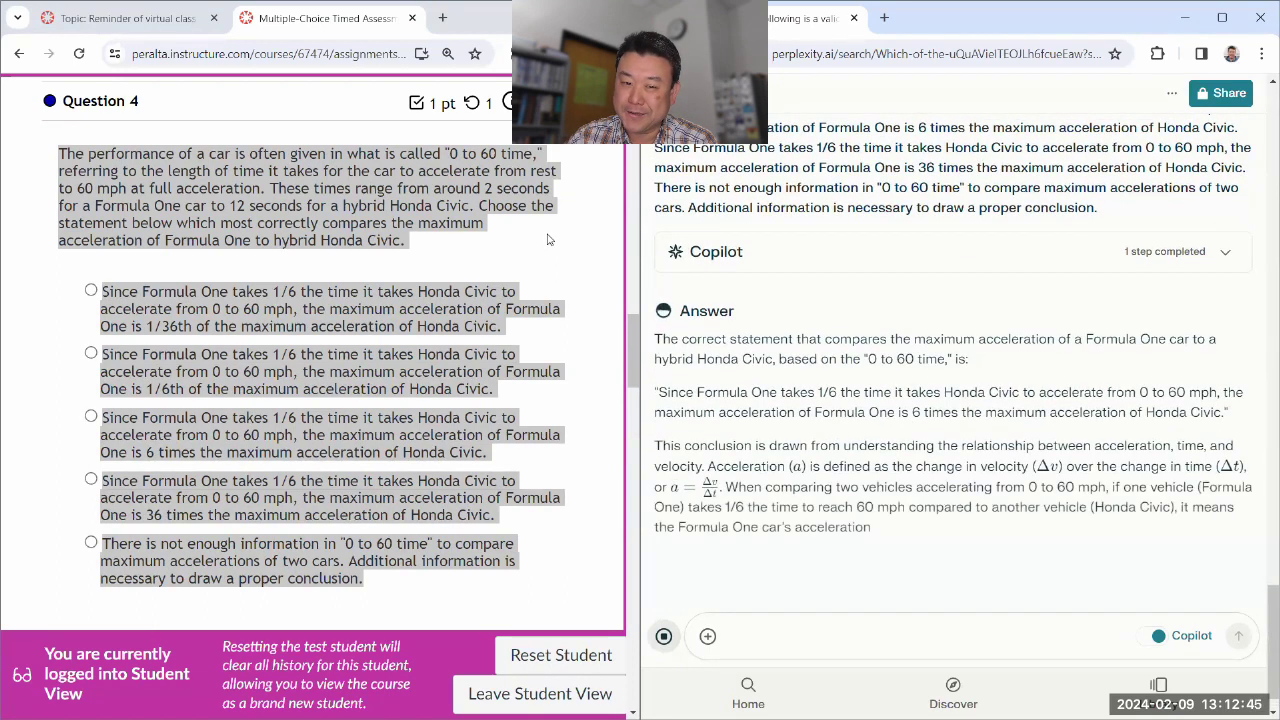
{"action": "left_click", "coordinate": [608, 299]}
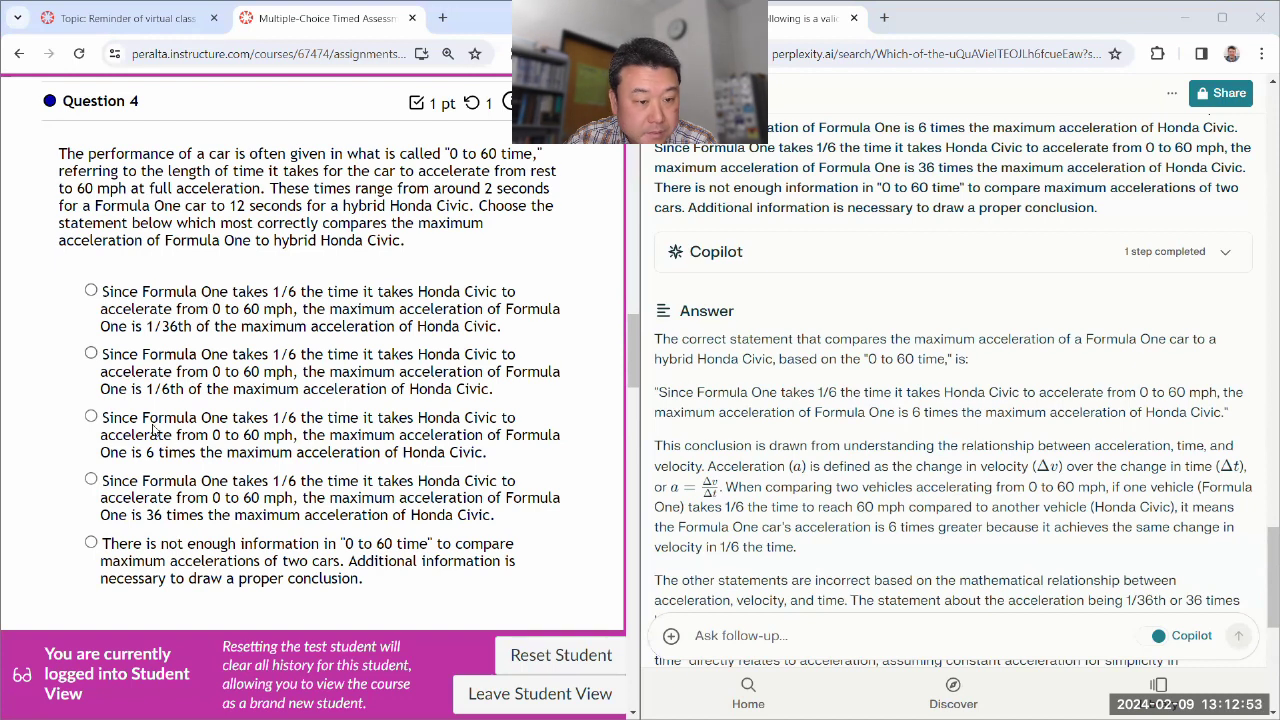
{"action": "left_click", "coordinate": [91, 417]}
Select Question 5's text and options in the quiz
{"action": "scroll", "coordinate": [140, 262], "scroll_direction": "down", "scroll_amount": 8}
{"action": "scroll", "coordinate": [140, 262], "scroll_direction": "up", "scroll_amount": 2}
{"action": "left_click_drag", "start_coordinate": [52, 250], "coordinate": [482, 510]}
{"action": "key", "text": "ctrl+c"}
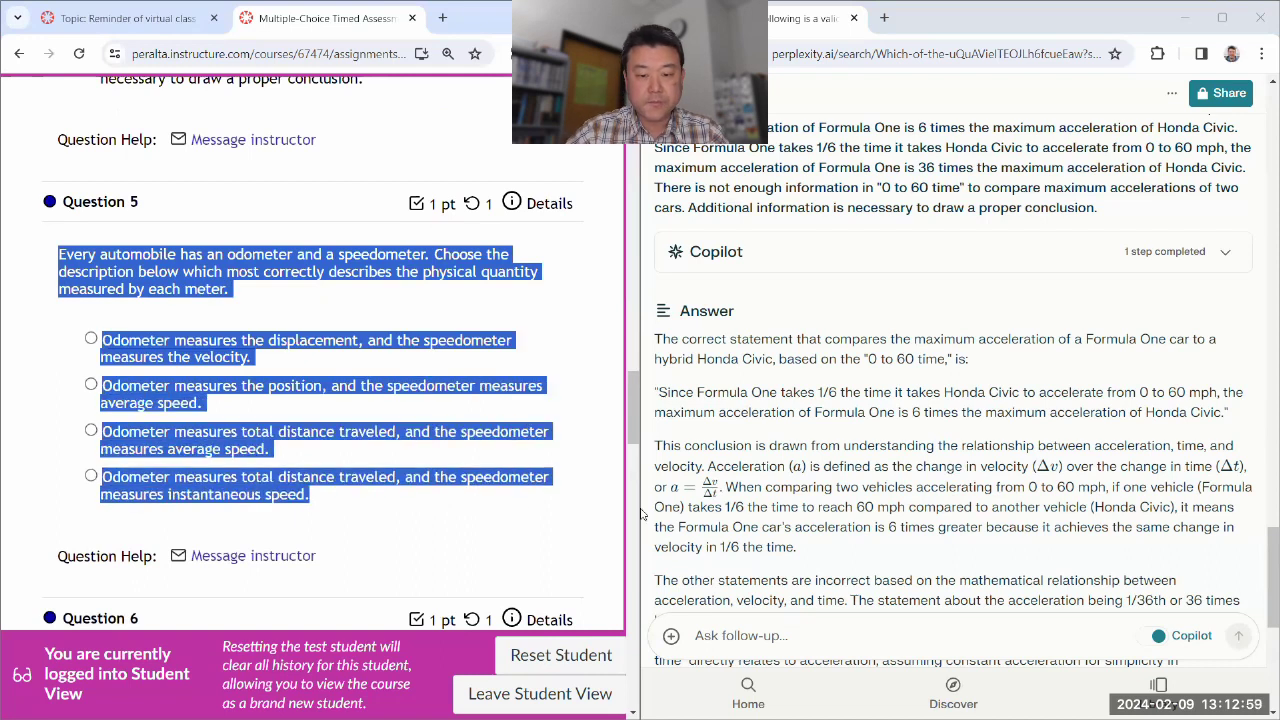
Ask Perplexity the odometer and speedometer question and mark the instantaneous speed option
{"action": "left_click", "coordinate": [768, 636]}
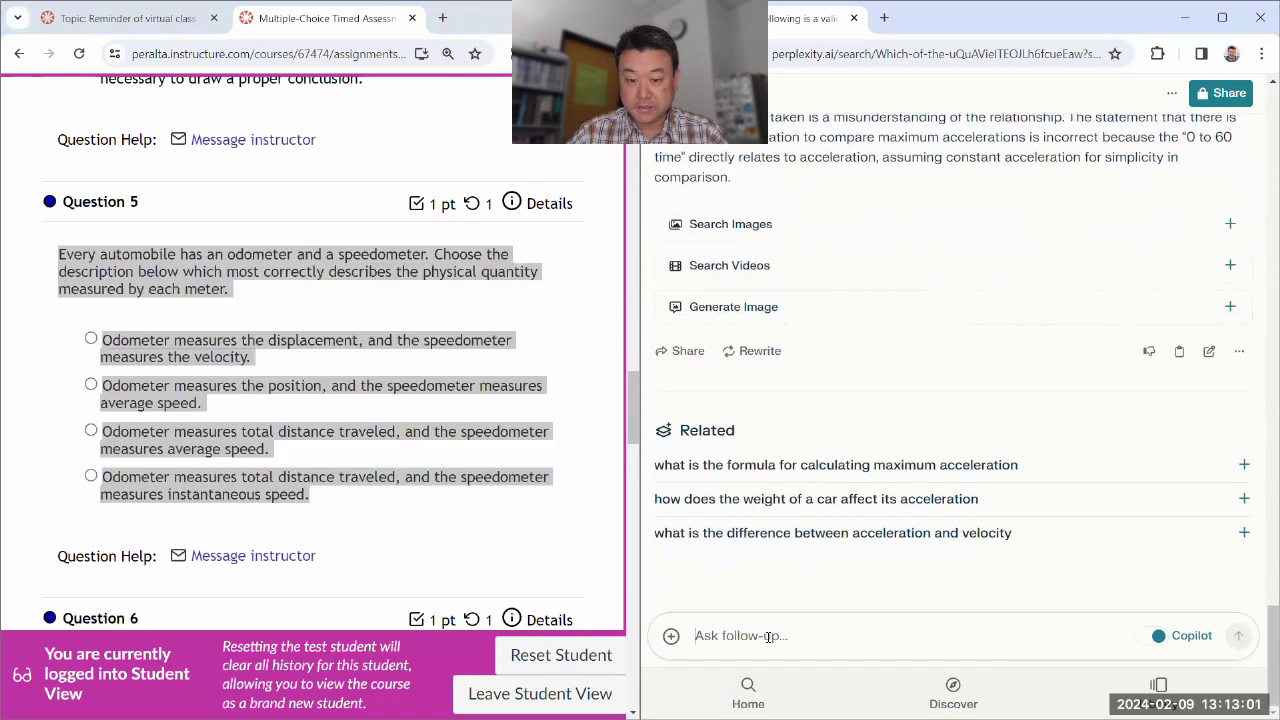
{"action": "key", "text": "ctrl+v"}
{"action": "key", "text": "Return"}
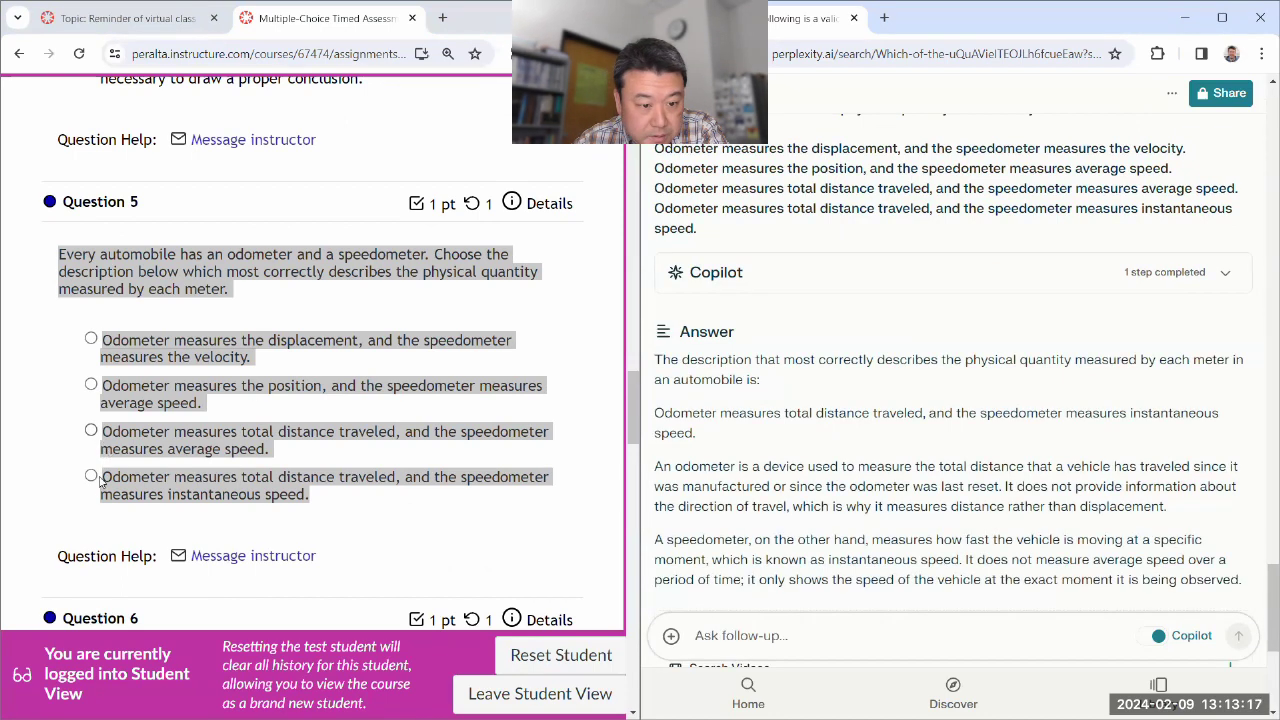
{"action": "left_click", "coordinate": [100, 480]}
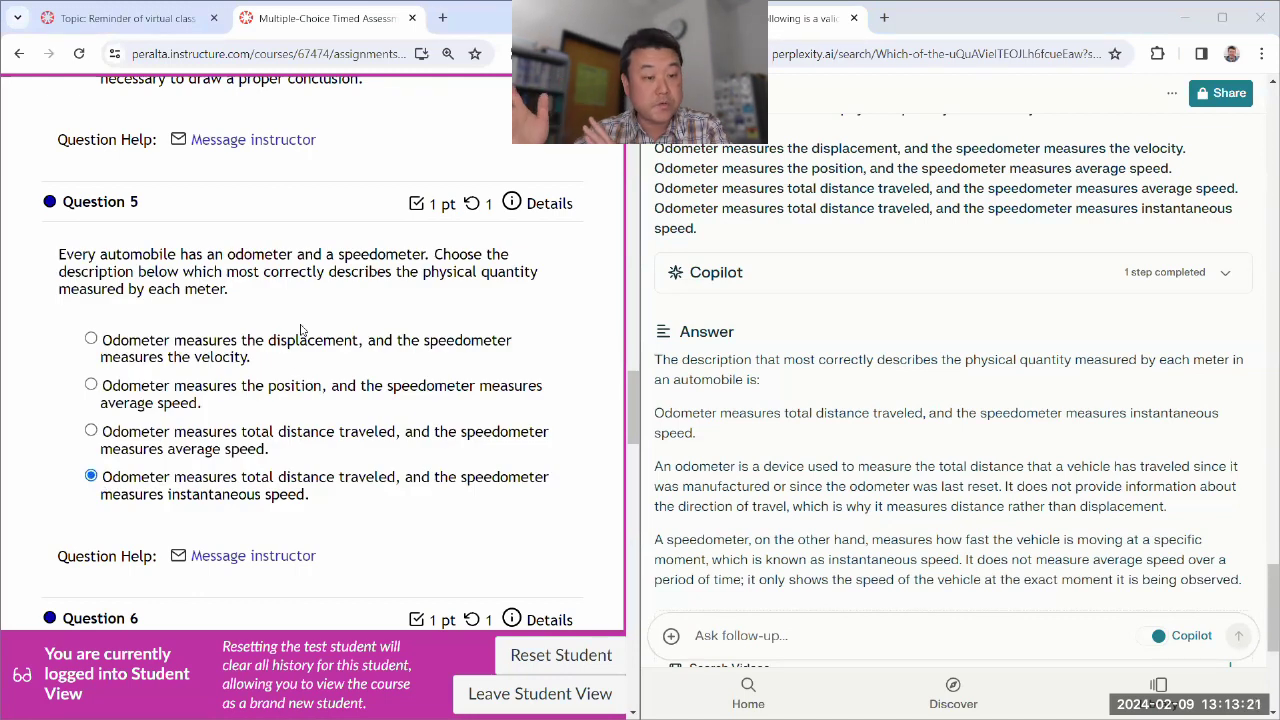
Scroll down and select Question 6 with its five options
{"action": "scroll", "coordinate": [968, 347], "scroll_direction": "down", "scroll_amount": 2}
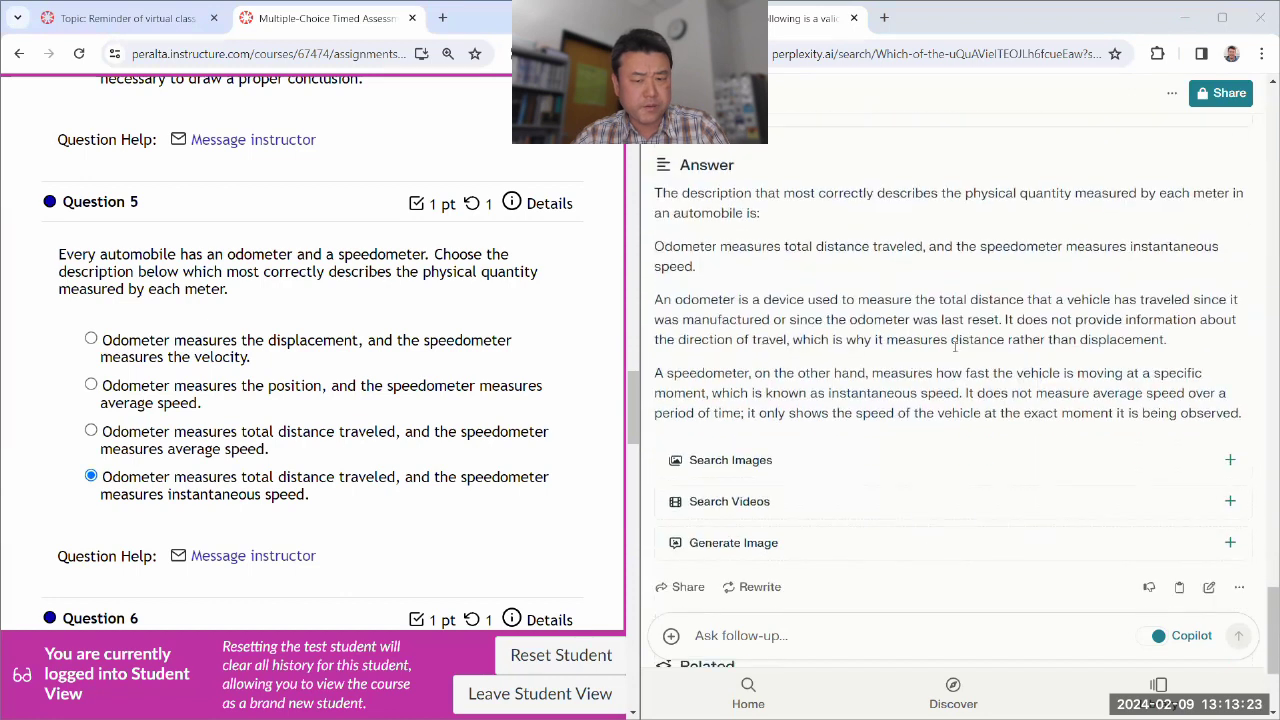
{"action": "scroll", "coordinate": [860, 345], "scroll_direction": "down", "scroll_amount": 3}
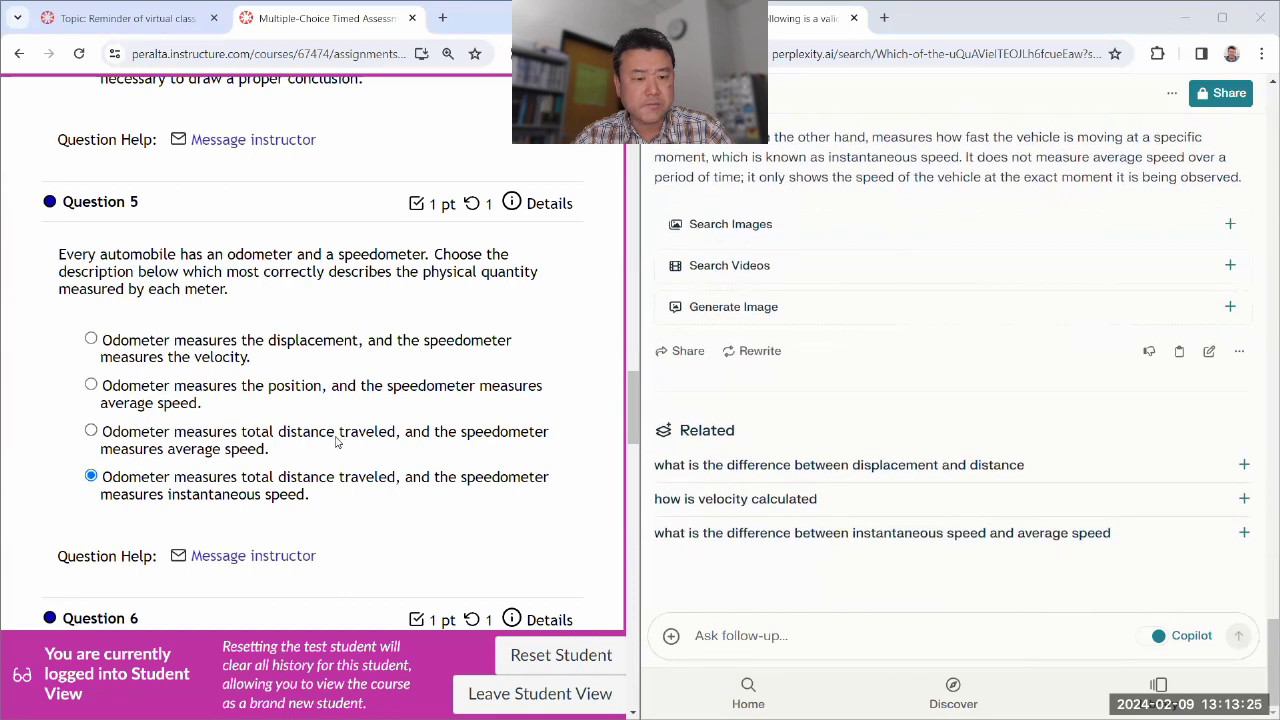
{"action": "scroll", "coordinate": [334, 437], "scroll_direction": "down", "scroll_amount": 4}
{"action": "scroll", "coordinate": [167, 399], "scroll_direction": "down", "scroll_amount": 2}
{"action": "left_click_drag", "start_coordinate": [313, 247], "coordinate": [457, 404]}
{"action": "key", "text": "ctrl+c"}
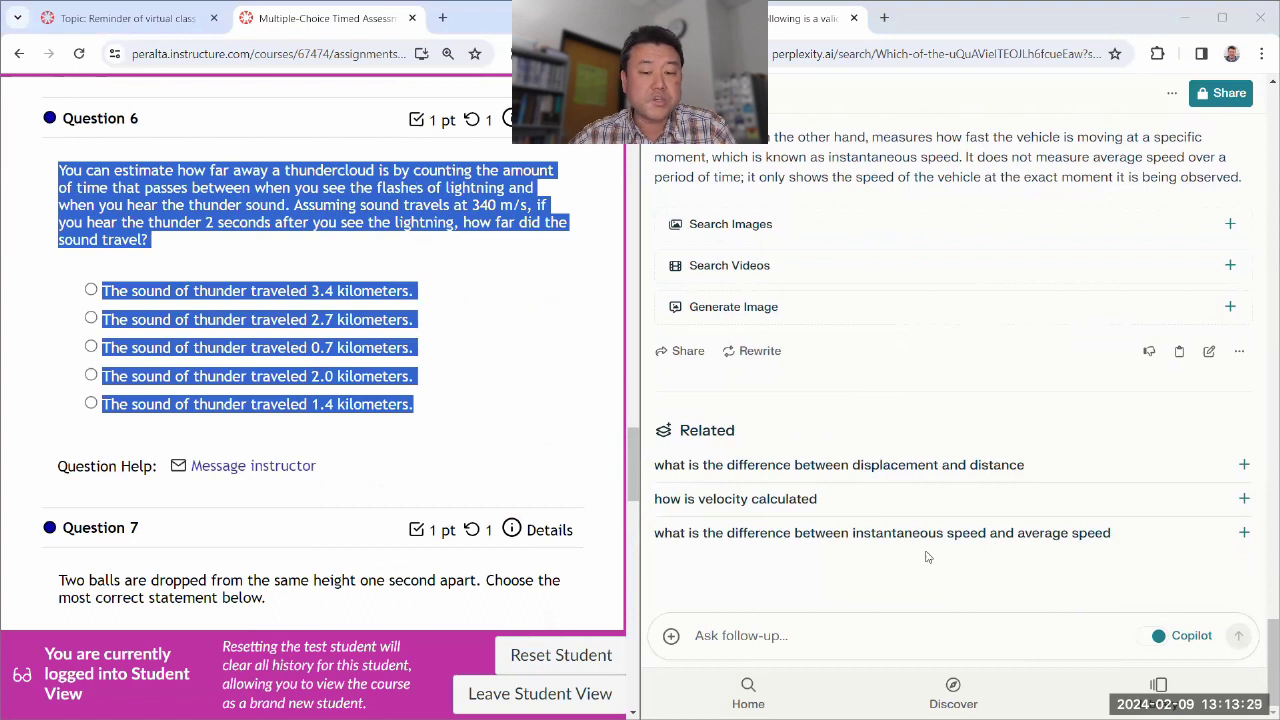
Paste the thunder-distance Question 6 into Perplexity's follow-up box and submit it
{"action": "left_click", "coordinate": [787, 645]}
{"action": "key", "text": "ctrl+v"}
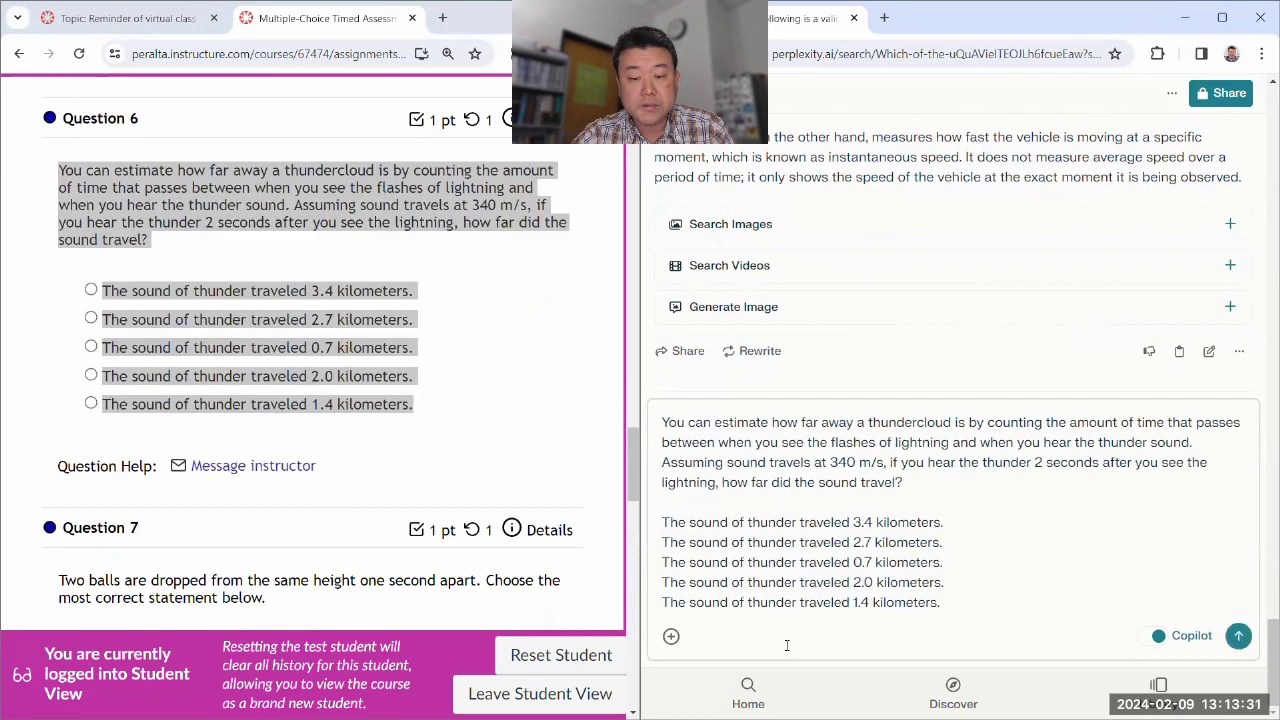
{"action": "left_click", "coordinate": [1238, 637]}
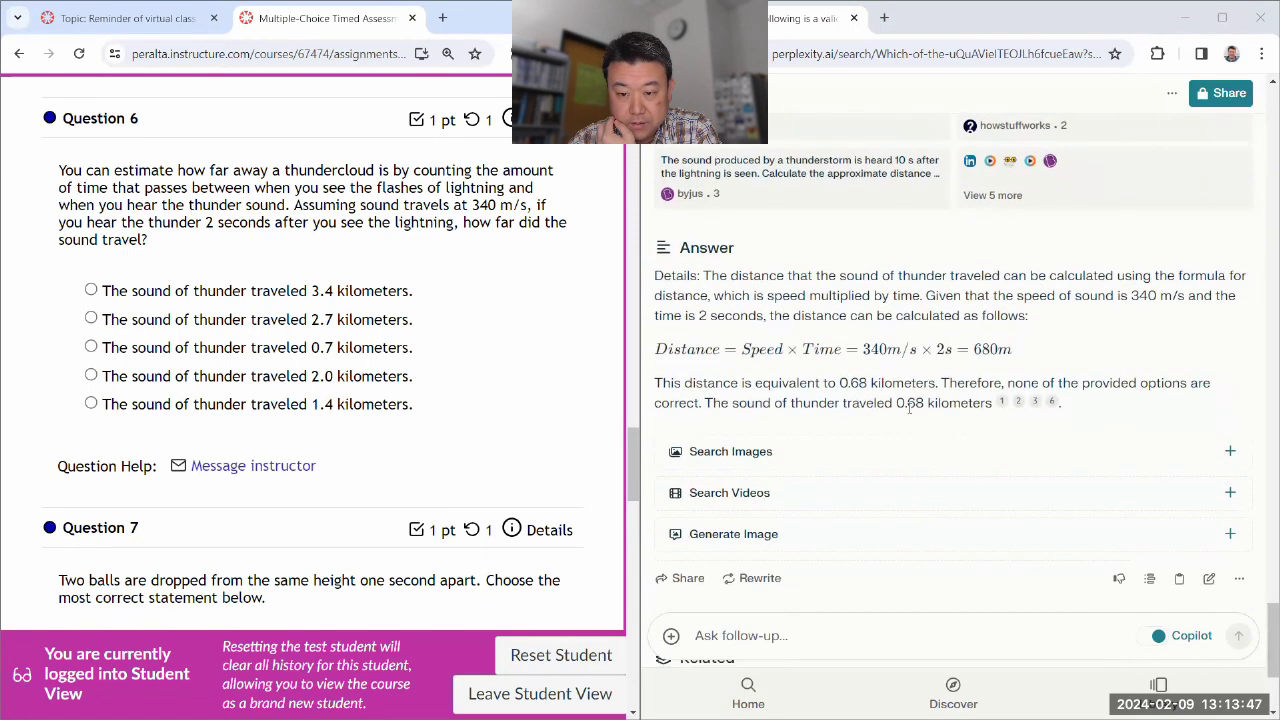
Mark 0.7 kilometers, highlight Perplexity's 0.68 km result, and select Question 7
{"action": "left_click", "coordinate": [210, 347]}
{"action": "scroll", "coordinate": [210, 347], "scroll_direction": "down", "scroll_amount": 2}
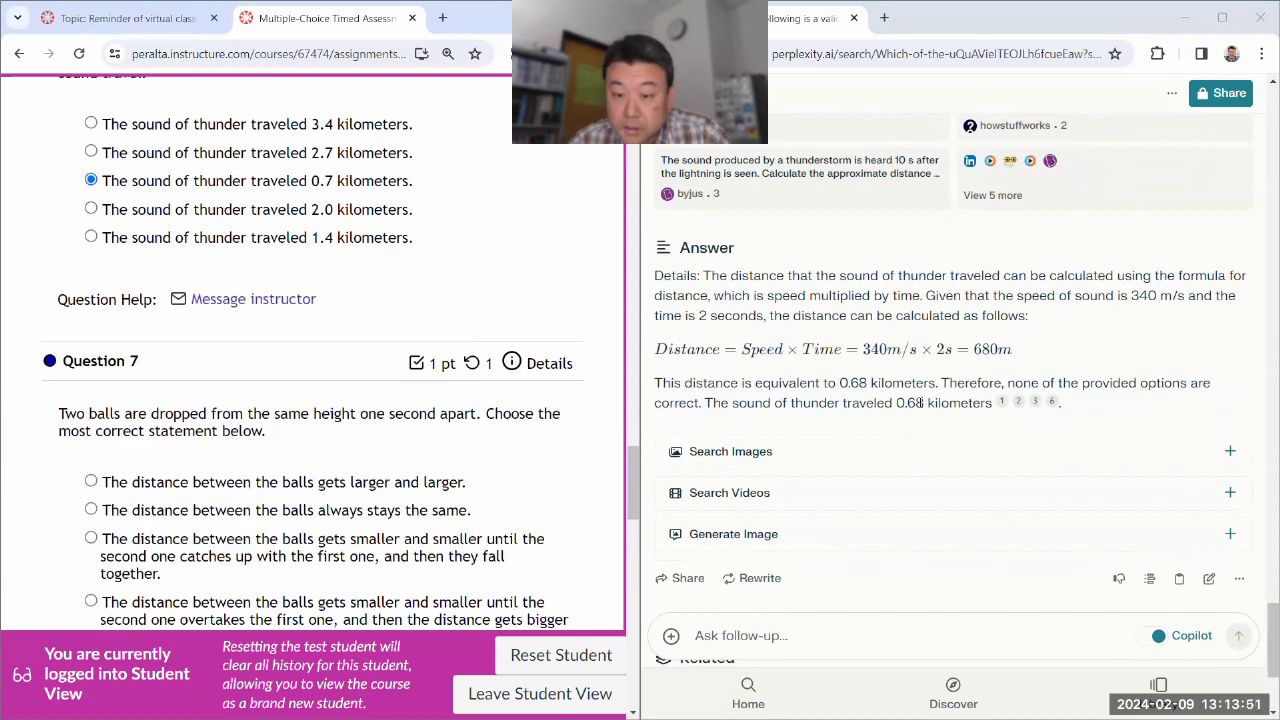
{"action": "scroll", "coordinate": [411, 323], "scroll_direction": "up", "scroll_amount": 1}
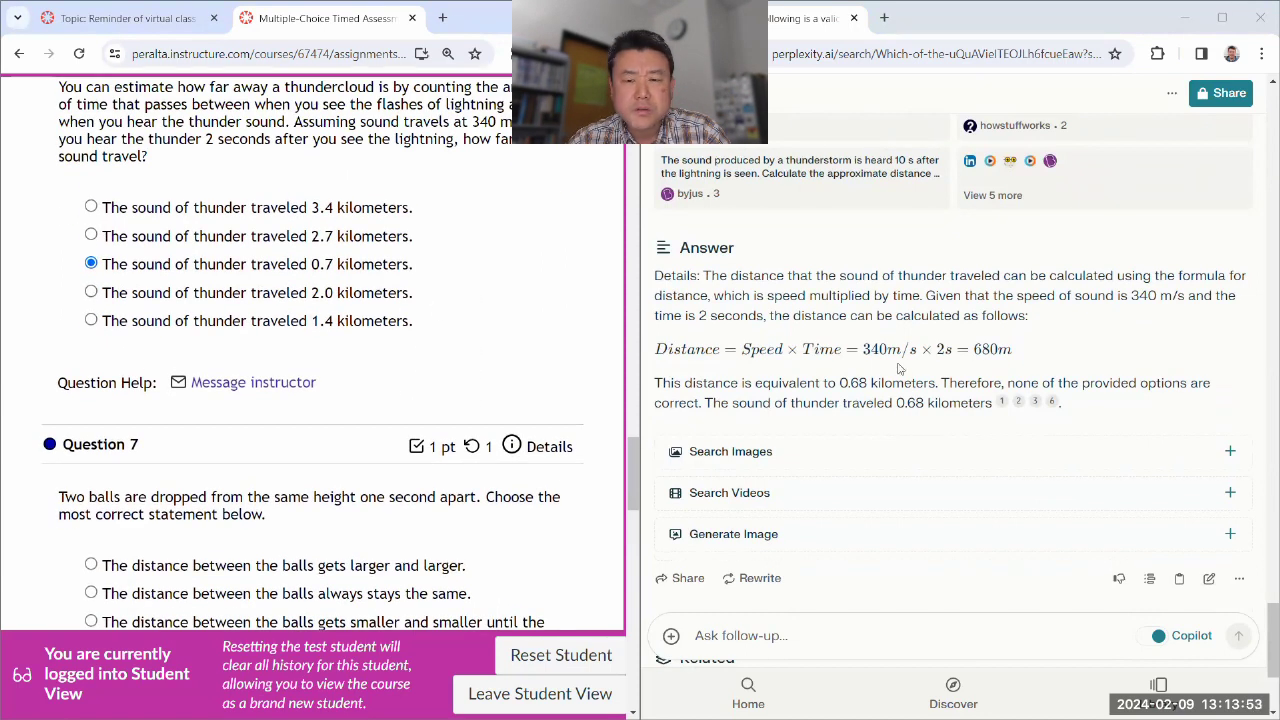
{"action": "left_click_drag", "start_coordinate": [895, 404], "coordinate": [929, 402]}
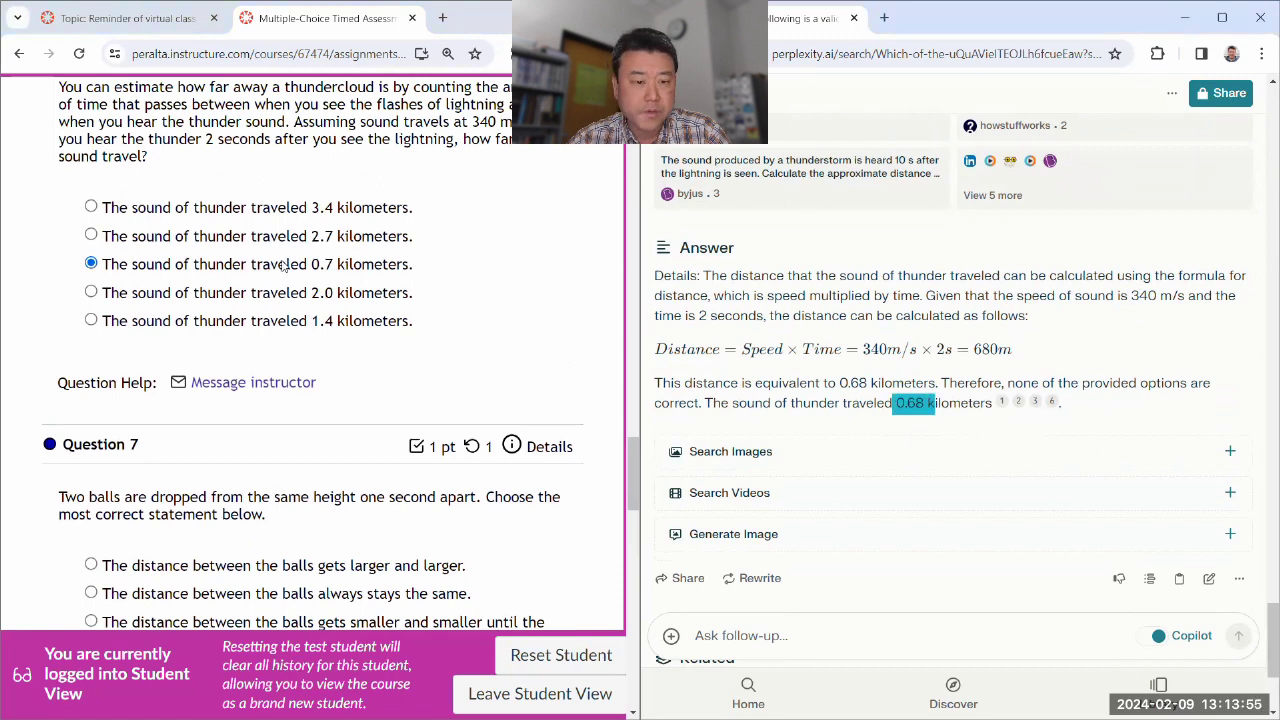
{"action": "scroll", "coordinate": [290, 270], "scroll_direction": "down", "scroll_amount": 3}
{"action": "left_click_drag", "start_coordinate": [58, 246], "coordinate": [385, 487]}
{"action": "key", "text": "ctrl+c"}
Paste the two-dropped-balls Question 7 into Perplexity's follow-up box and submit it
{"action": "scroll", "coordinate": [811, 547], "scroll_direction": "down", "scroll_amount": 1}
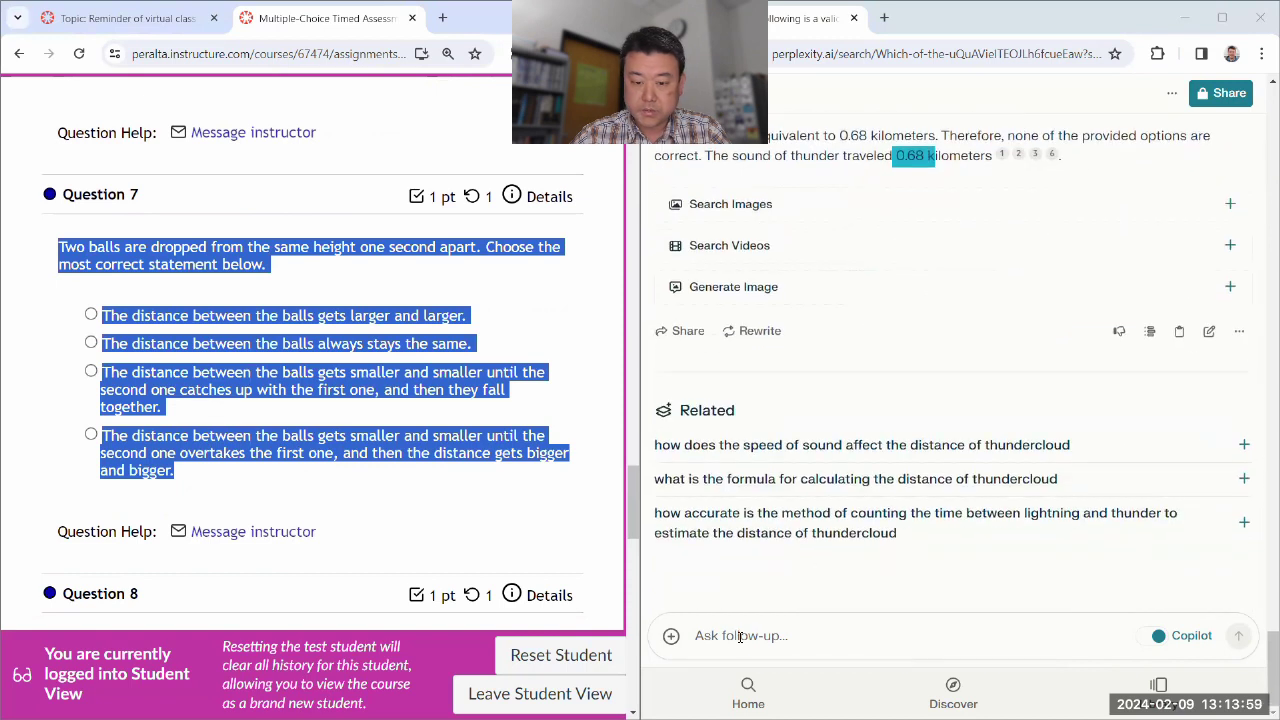
{"action": "left_click", "coordinate": [740, 637]}
{"action": "key", "text": "ctrl+v"}
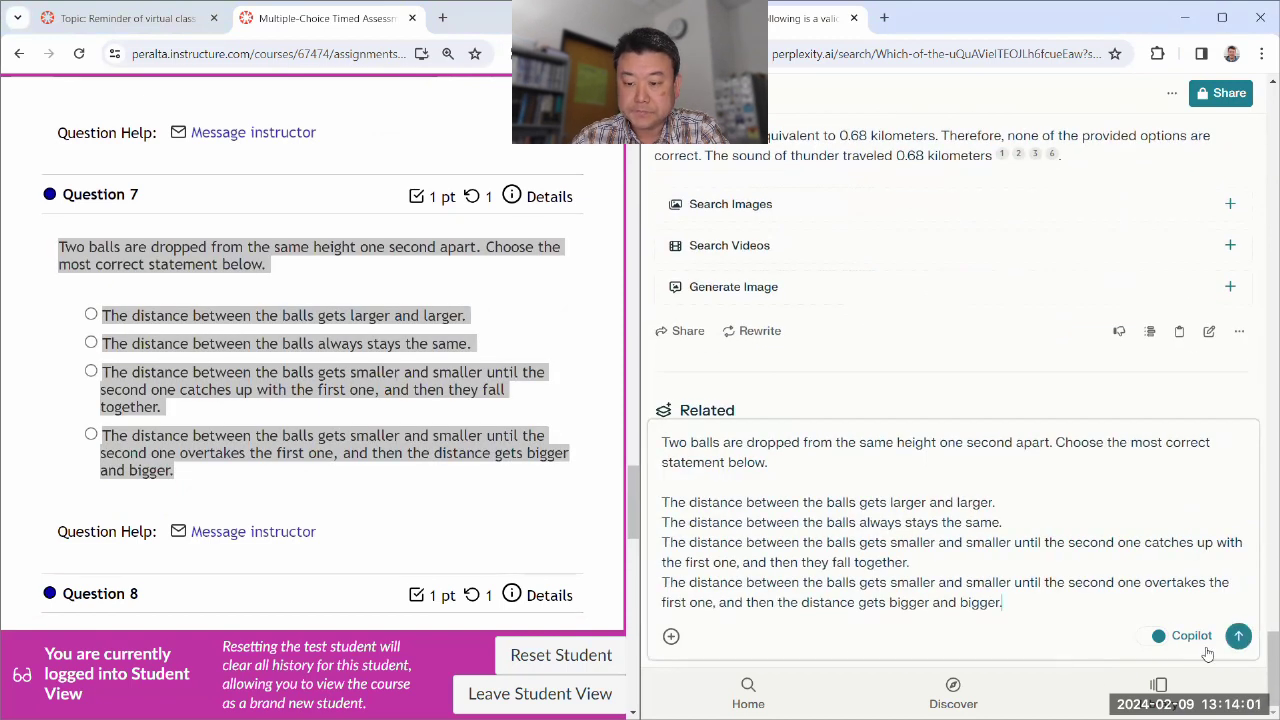
{"action": "left_click", "coordinate": [1238, 636]}
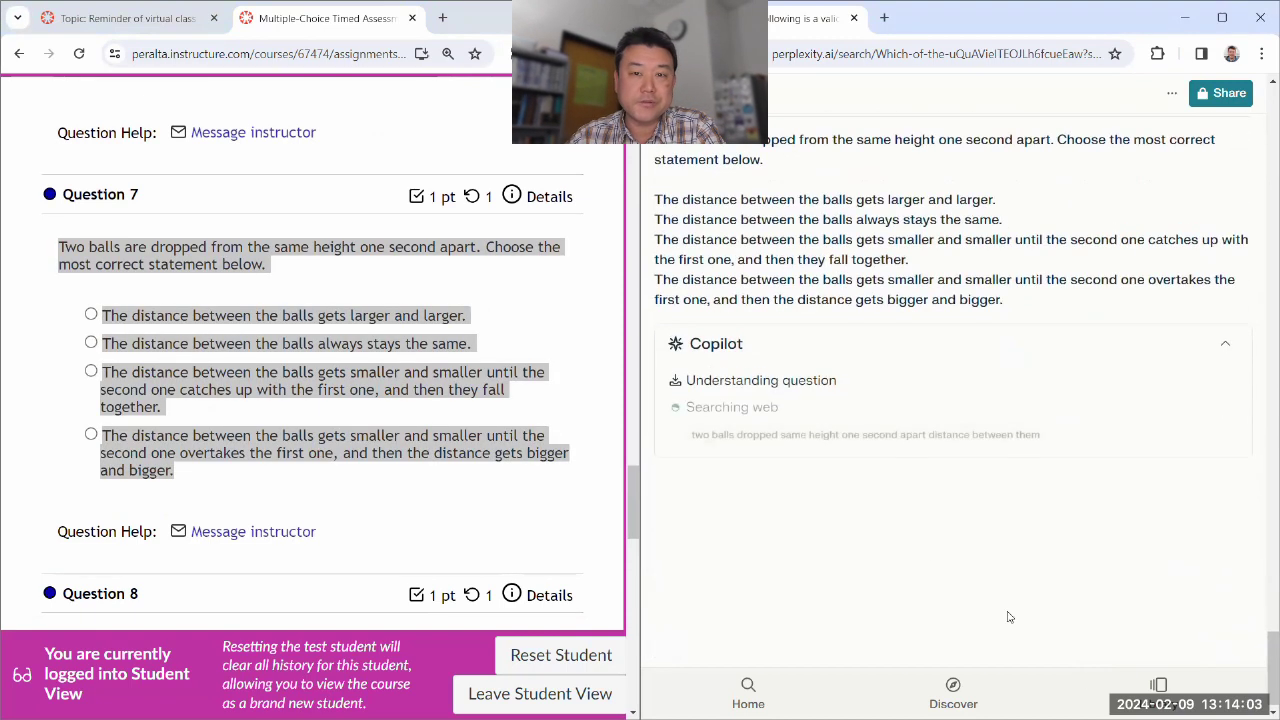
{"action": "left_click", "coordinate": [279, 263]}
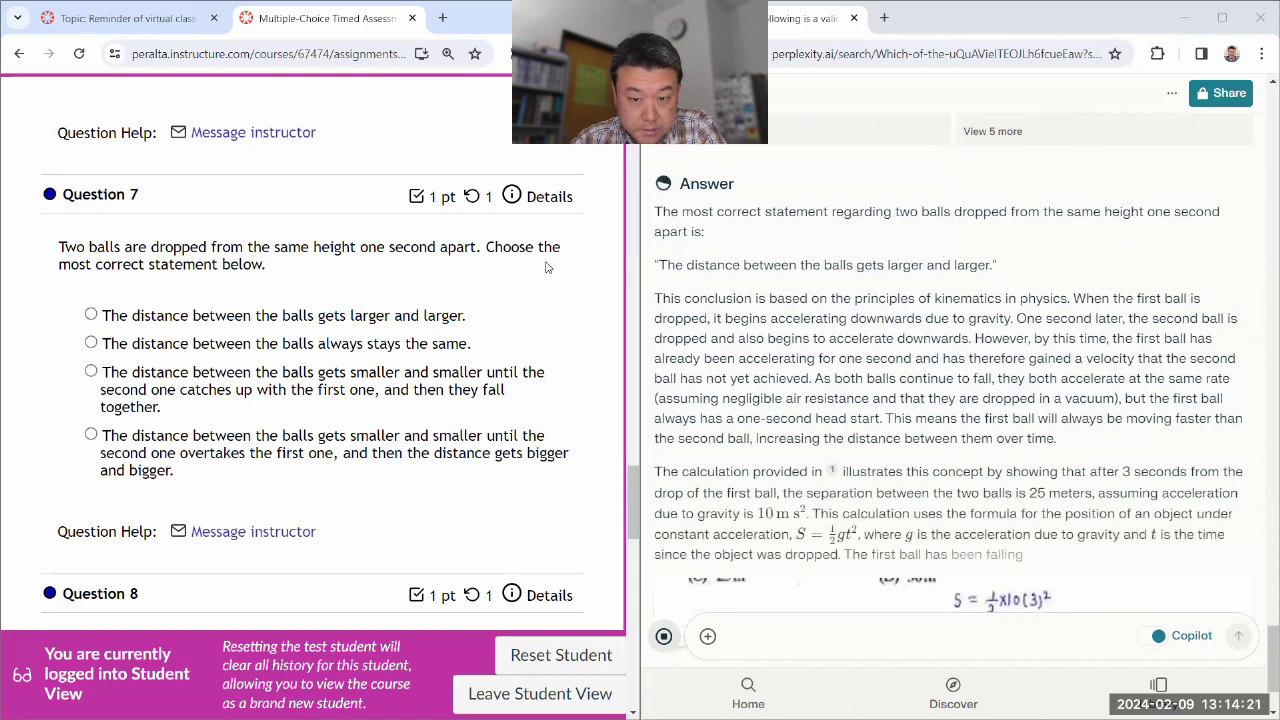
Select Question 8 on the cannonball's maximum range and submit it to Perplexity as a follow-up
{"action": "left_click", "coordinate": [310, 315]}
{"action": "scroll", "coordinate": [310, 330], "scroll_direction": "down", "scroll_amount": 3}
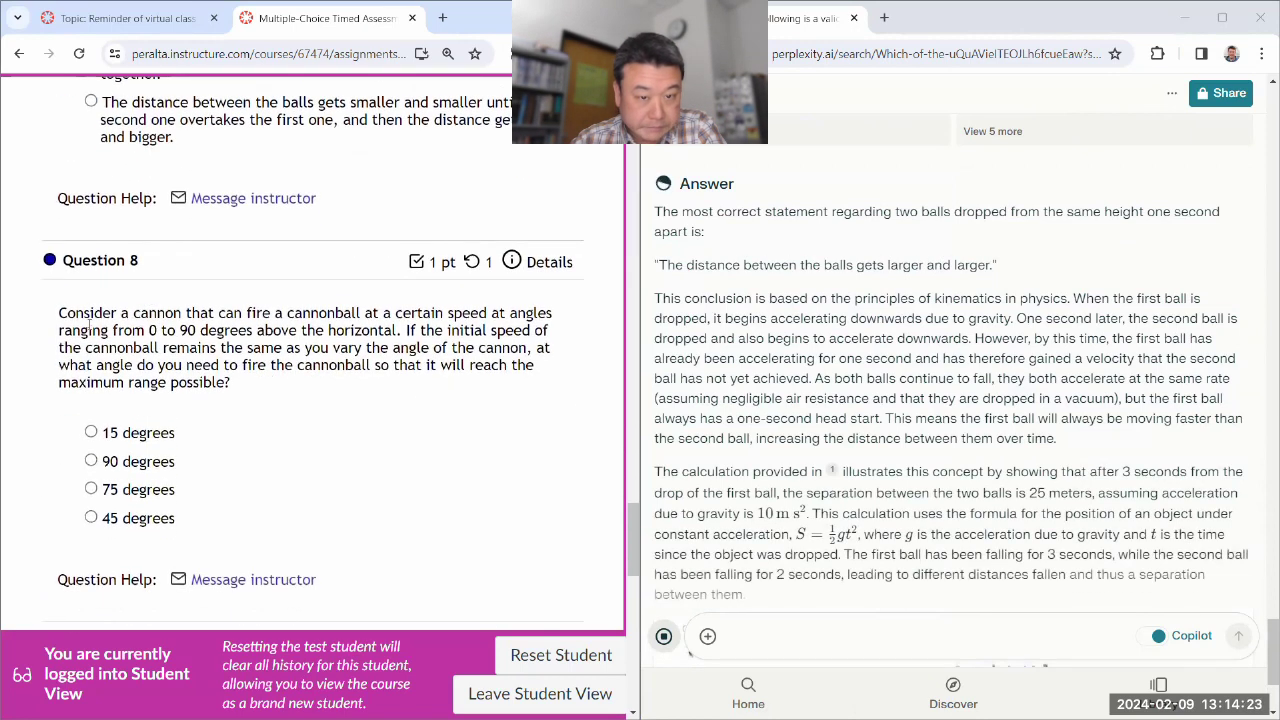
{"action": "left_click_drag", "start_coordinate": [60, 313], "coordinate": [244, 515]}
{"action": "key", "text": "ctrl+c"}
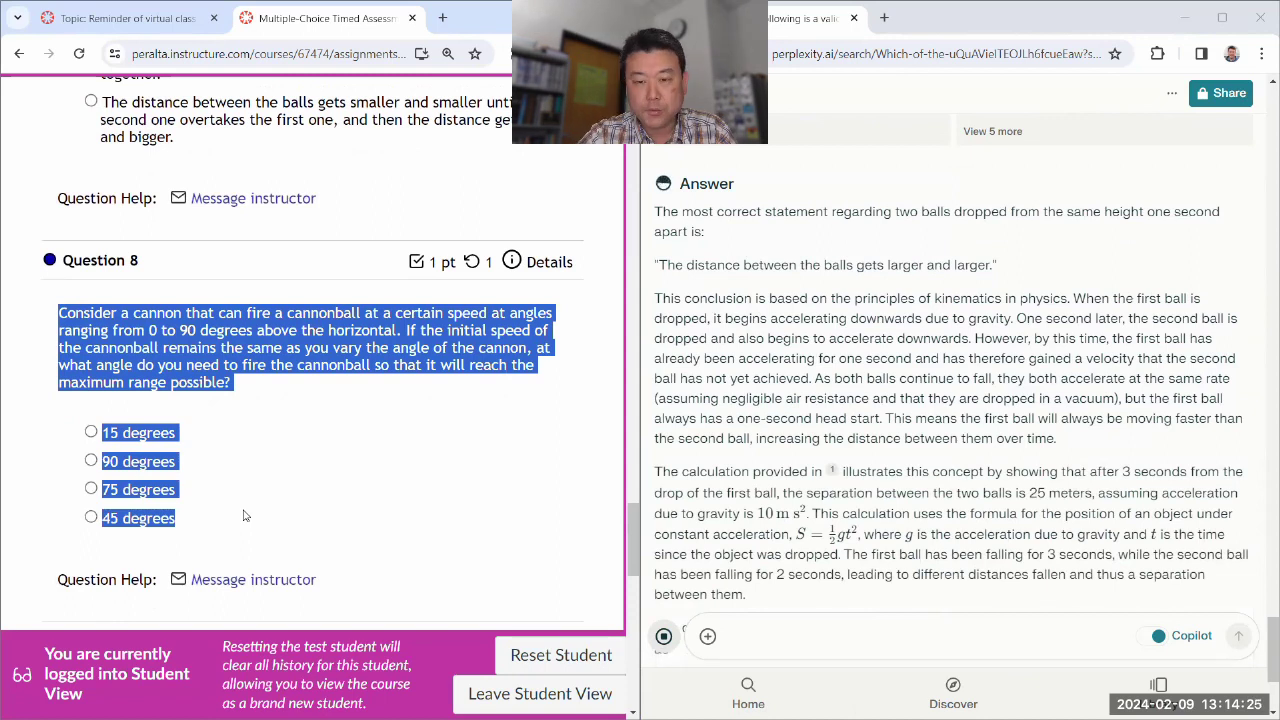
{"action": "scroll", "coordinate": [680, 537], "scroll_direction": "down", "scroll_amount": 3}
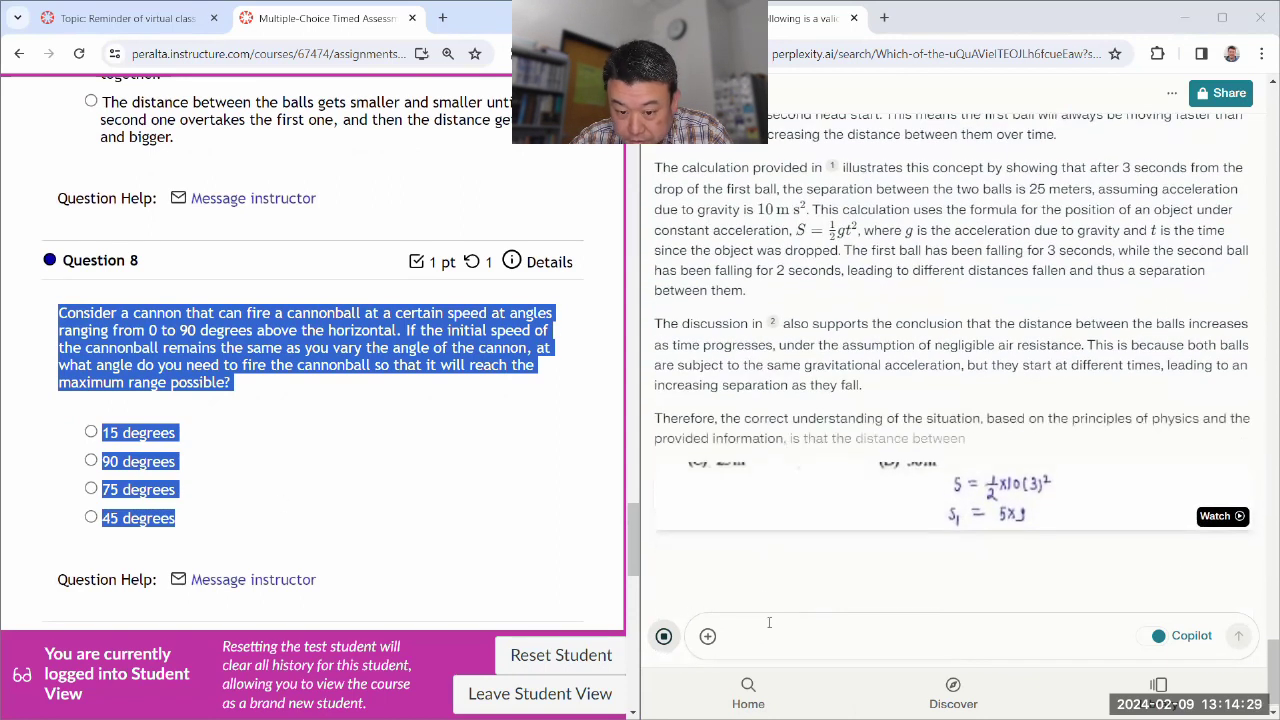
{"action": "left_click", "coordinate": [770, 614]}
{"action": "key", "text": "ctrl+v"}
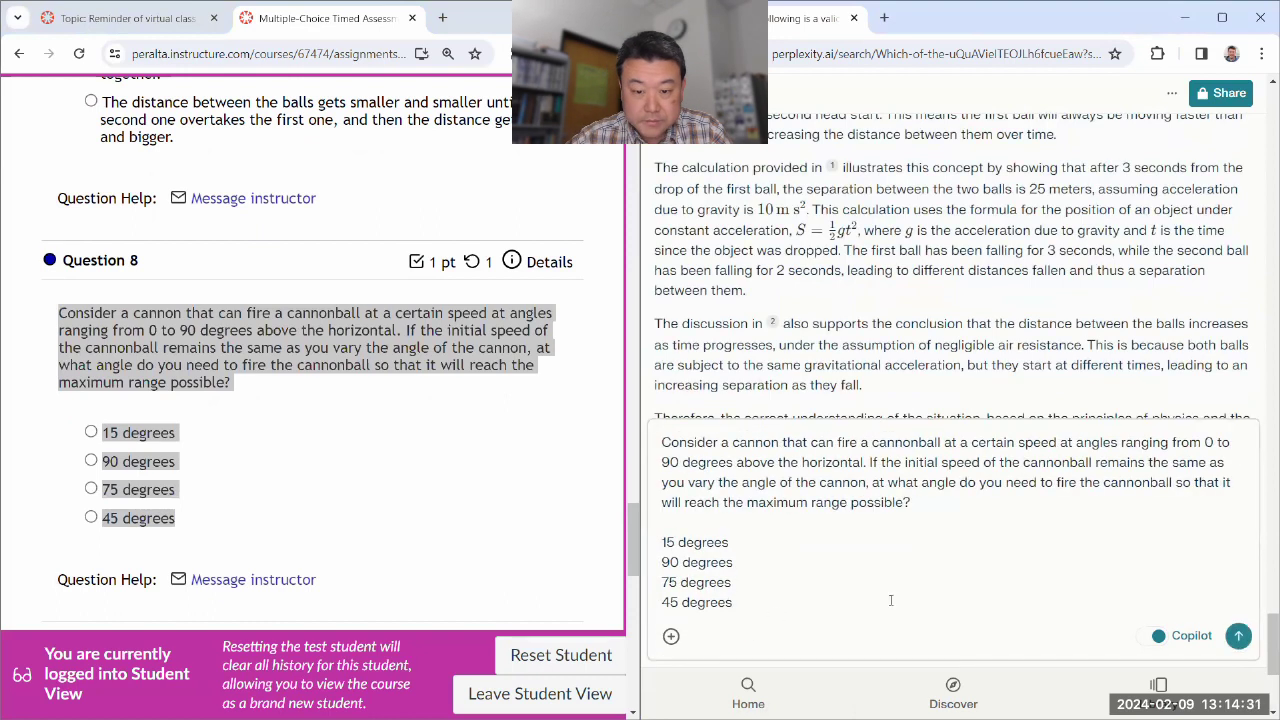
{"action": "left_click", "coordinate": [1238, 636]}
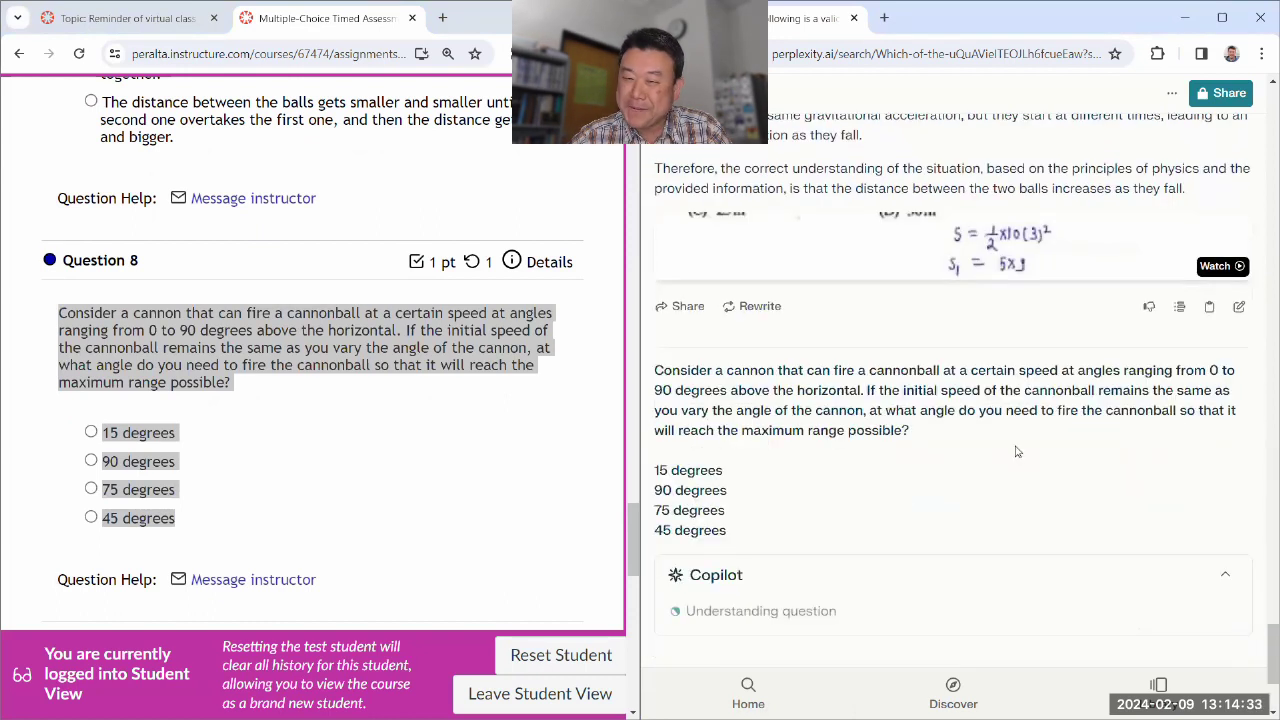
{"action": "left_click", "coordinate": [357, 350]}
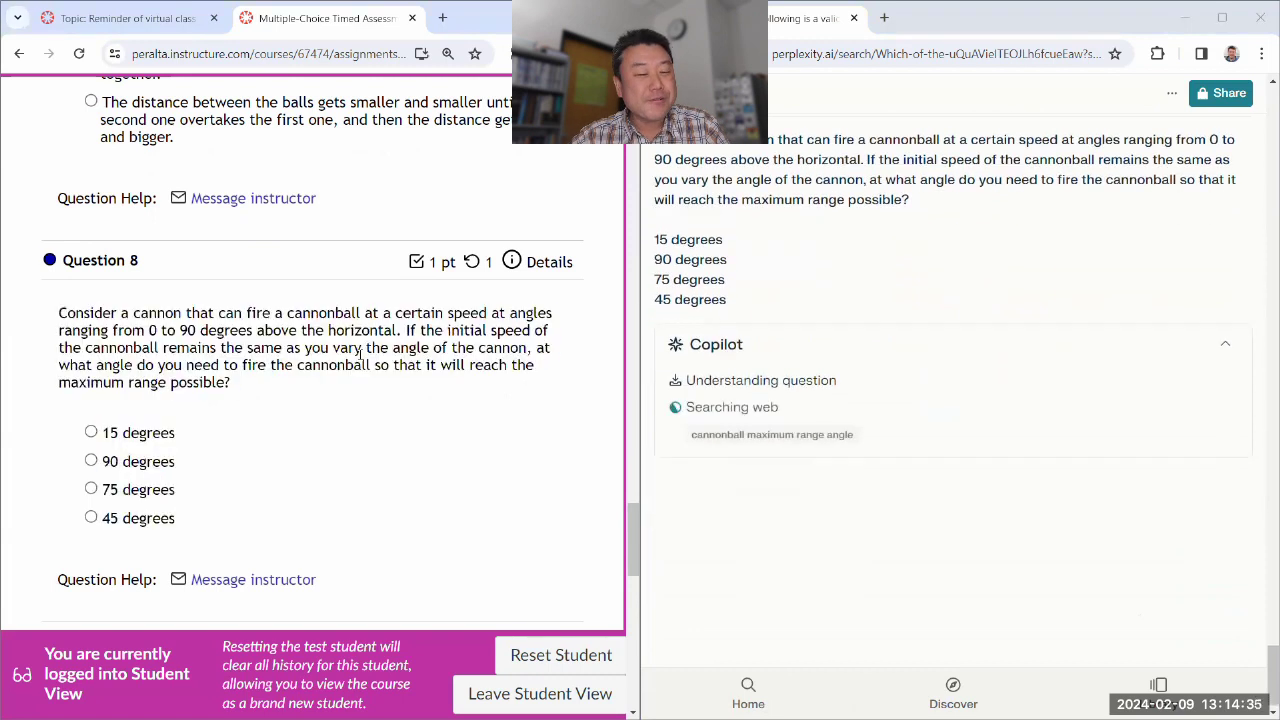
{"action": "scroll", "coordinate": [360, 354], "scroll_direction": "down", "scroll_amount": 2}
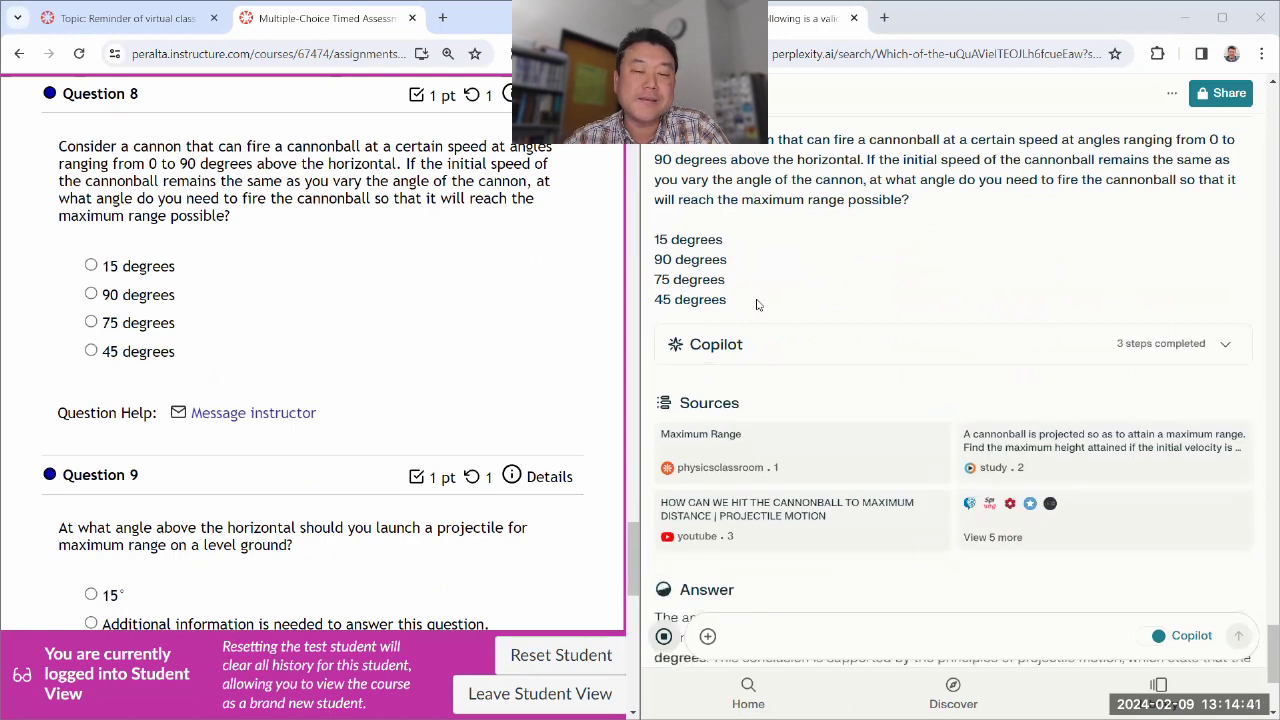
{"action": "scroll", "coordinate": [820, 266], "scroll_direction": "down", "scroll_amount": 3}
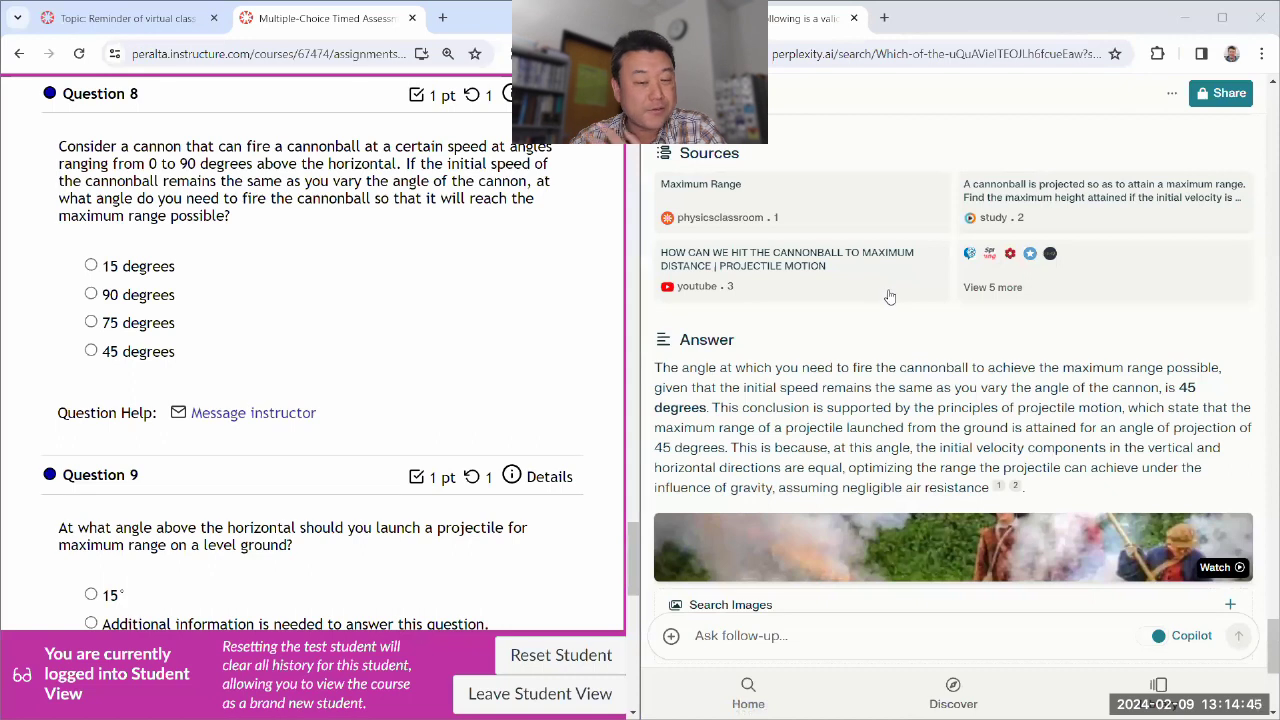
Mark 45 degrees as Question 8's answer and select Question 9's text
{"action": "left_click", "coordinate": [91, 350]}
{"action": "scroll", "coordinate": [285, 307], "scroll_direction": "down", "scroll_amount": 3}
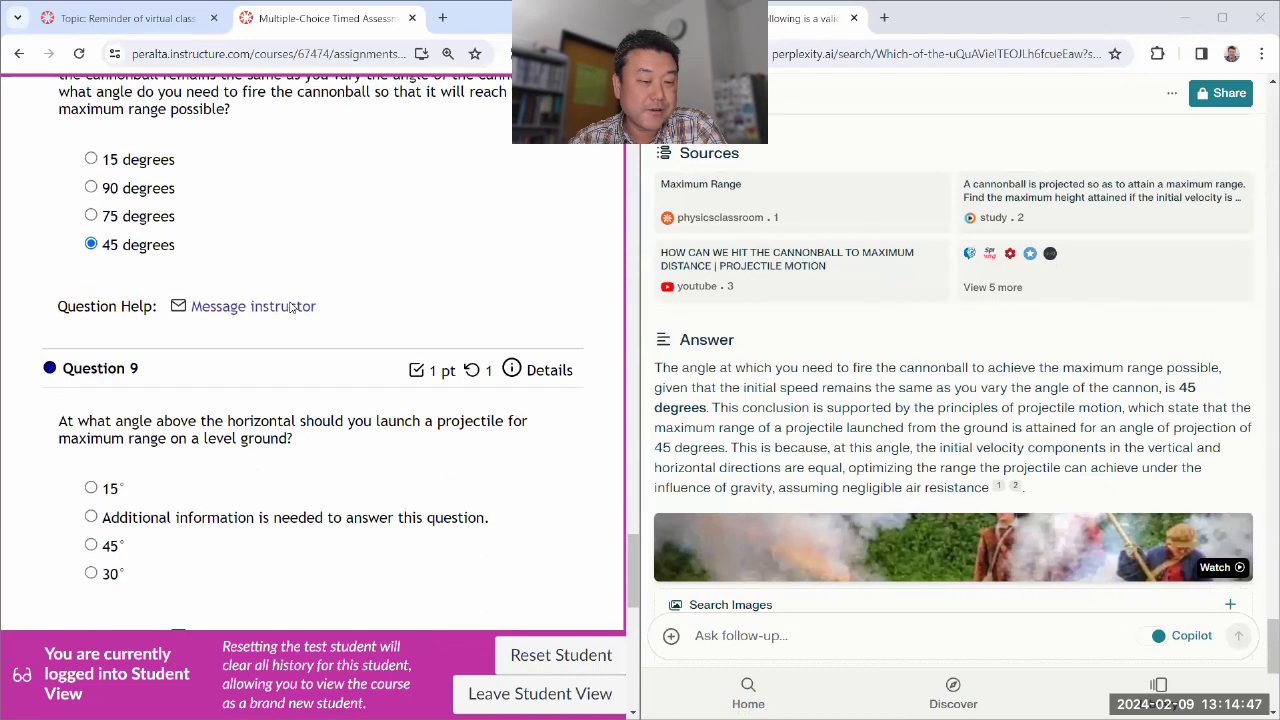
{"action": "left_click_drag", "start_coordinate": [58, 280], "coordinate": [314, 435]}
{"action": "key", "text": "ctrl+c"}
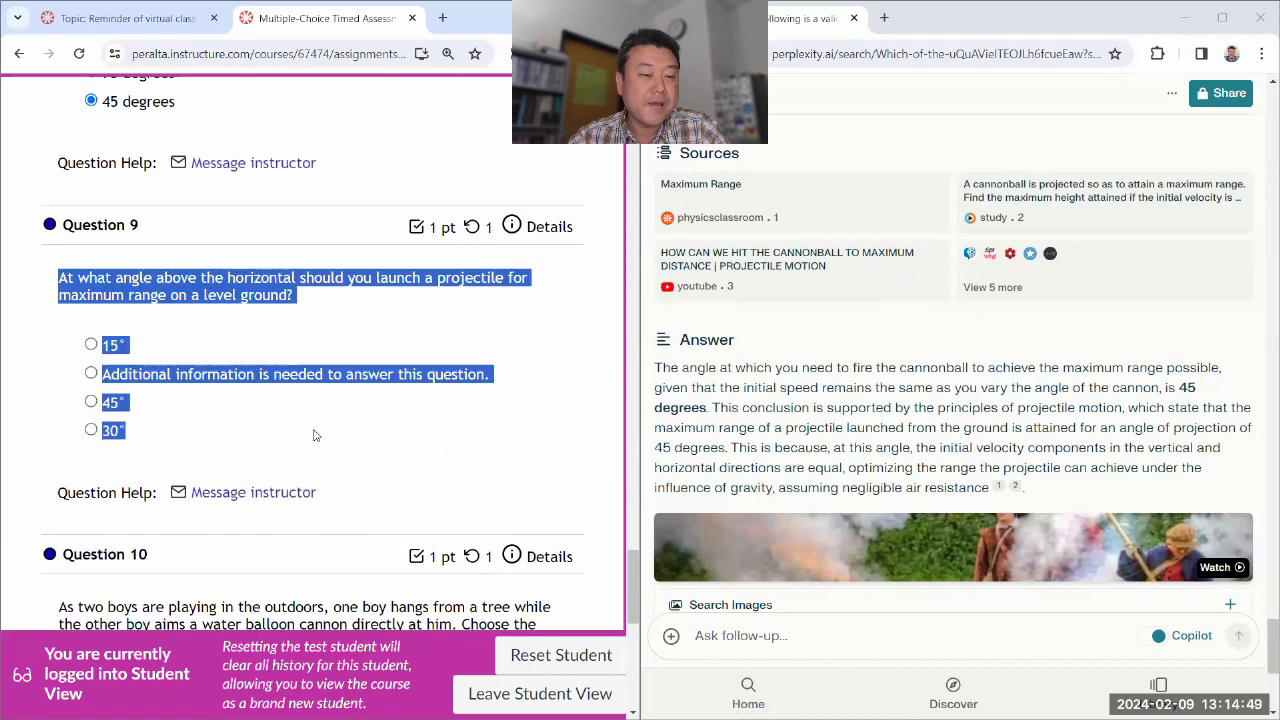
{"action": "scroll", "coordinate": [817, 357], "scroll_direction": "down", "scroll_amount": 3}
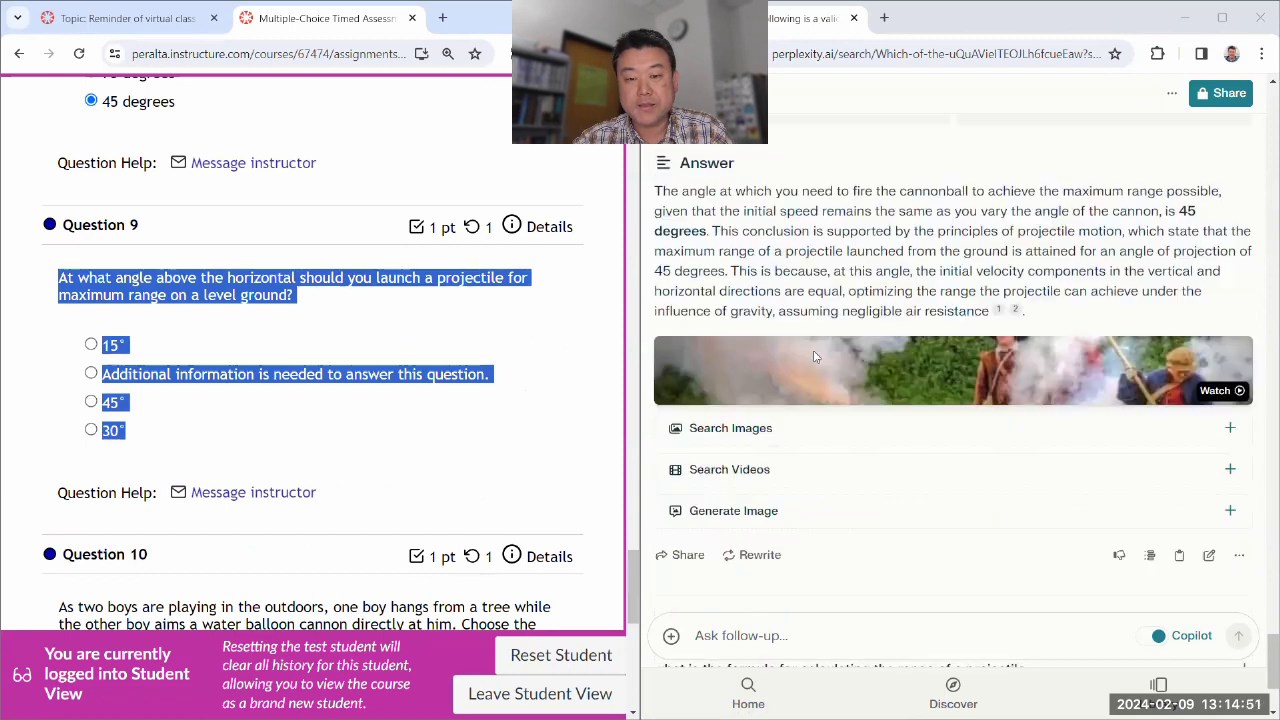
{"action": "scroll", "coordinate": [808, 413], "scroll_direction": "down", "scroll_amount": 1}
Ask Perplexity the projectile launch-angle Question 9, skipping its clarifying question about initial speed
{"action": "left_click", "coordinate": [771, 635]}
{"action": "key", "text": "ctrl+v"}
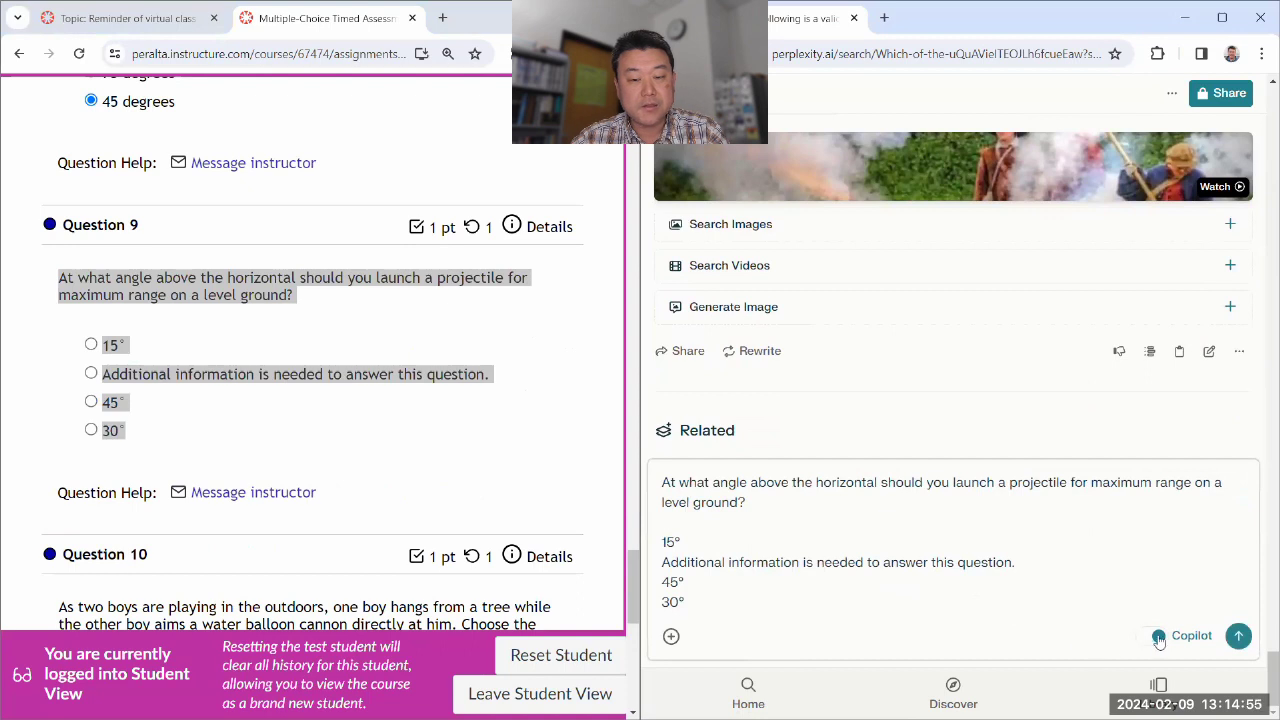
{"action": "key", "text": "Return"}
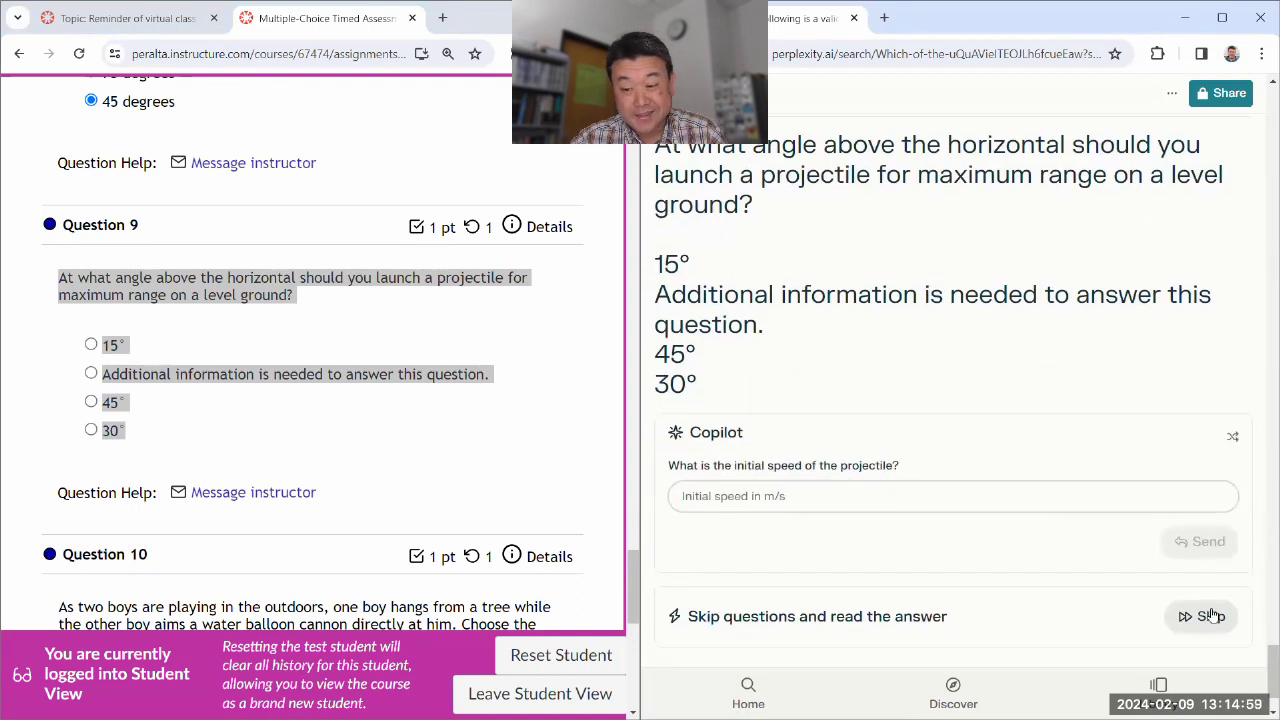
{"action": "left_click", "coordinate": [1204, 603]}
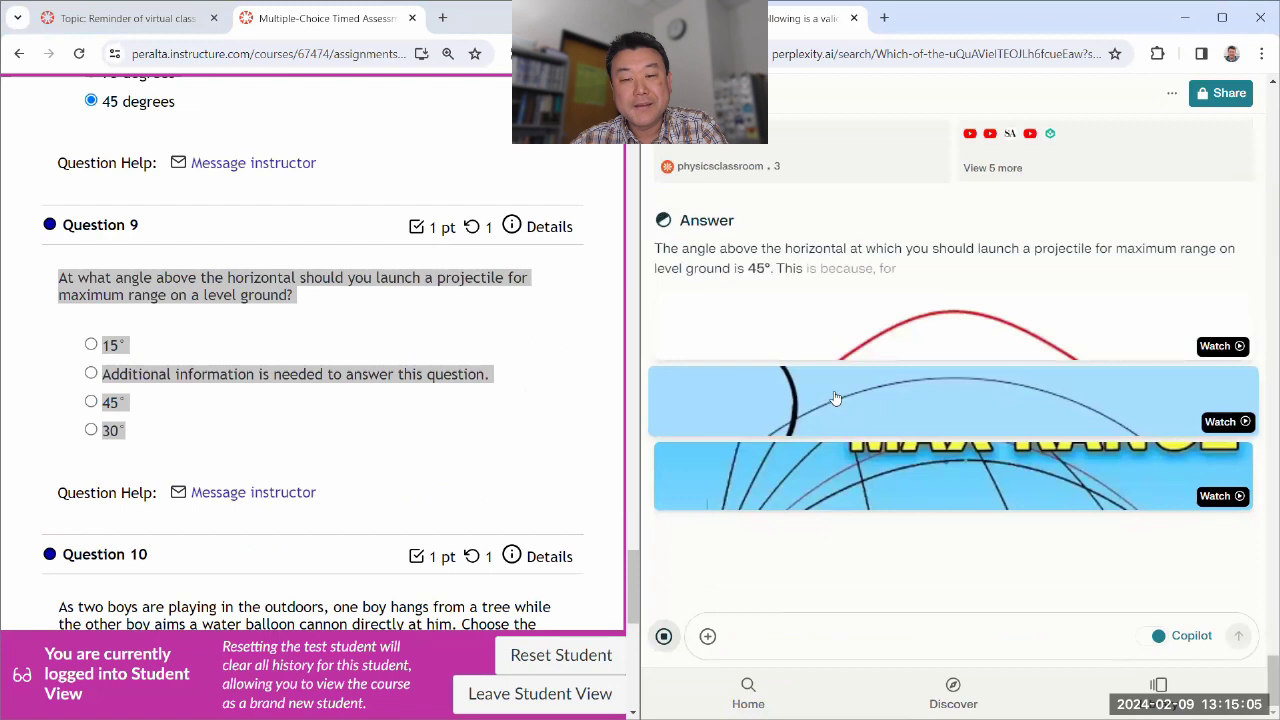
Mark 45° for Question 9 and select Question 10 with its four options
{"action": "left_click", "coordinate": [330, 285]}
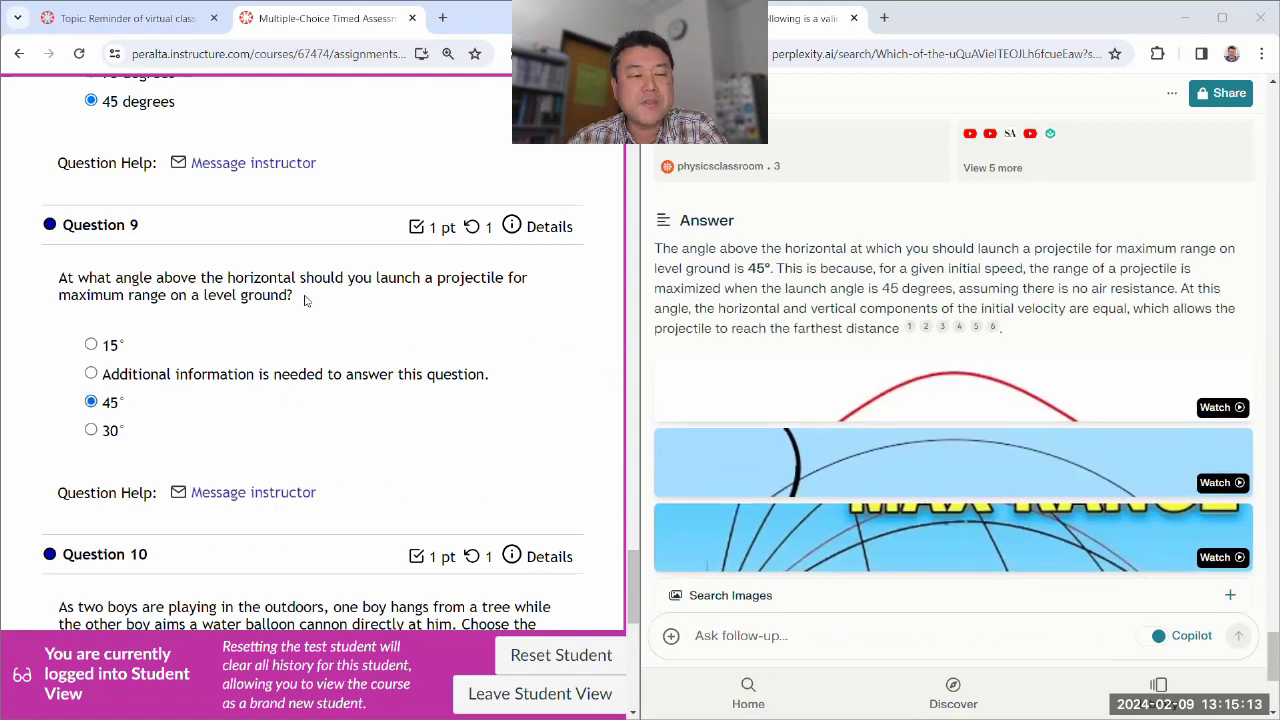
{"action": "scroll", "coordinate": [348, 396], "scroll_direction": "down", "scroll_amount": 4}
{"action": "left_click_drag", "start_coordinate": [57, 189], "coordinate": [464, 521]}
{"action": "key", "text": "ctrl+c"}
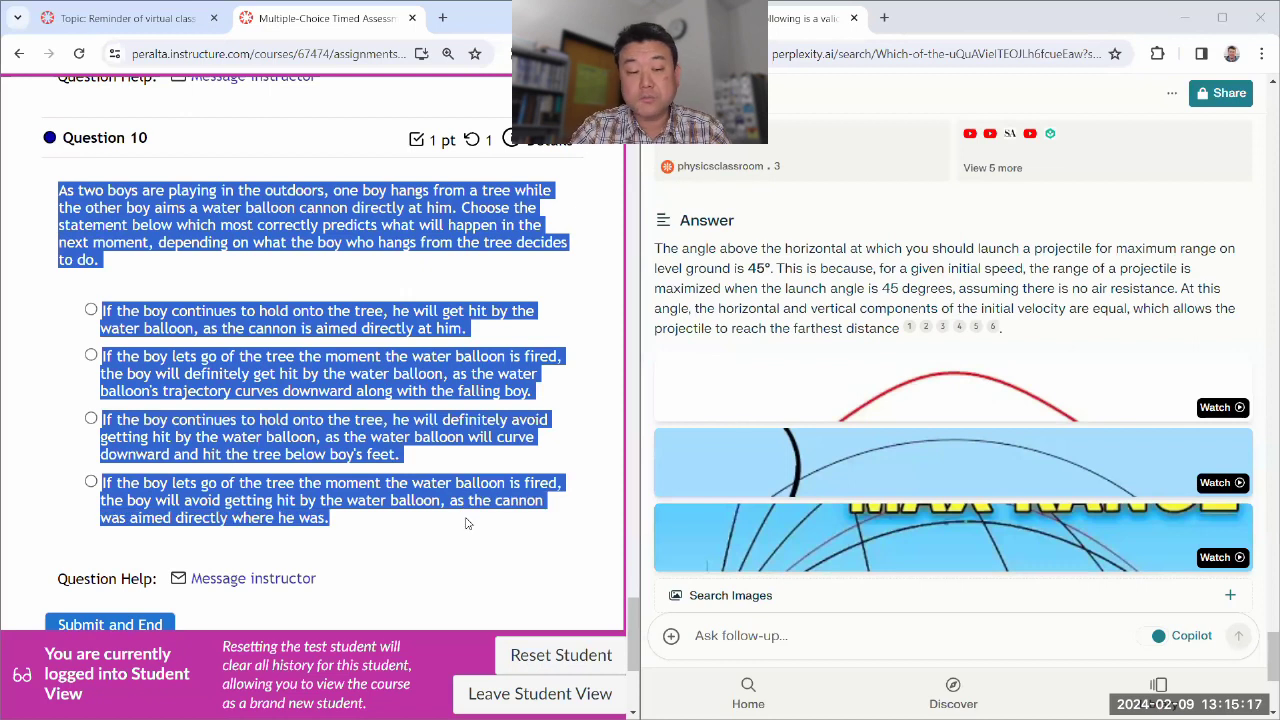
Ask Perplexity the water-balloon Question 10, then mark the 'boy lets go and avoids getting hit' option
{"action": "scroll", "coordinate": [860, 347], "scroll_direction": "down", "scroll_amount": 3}
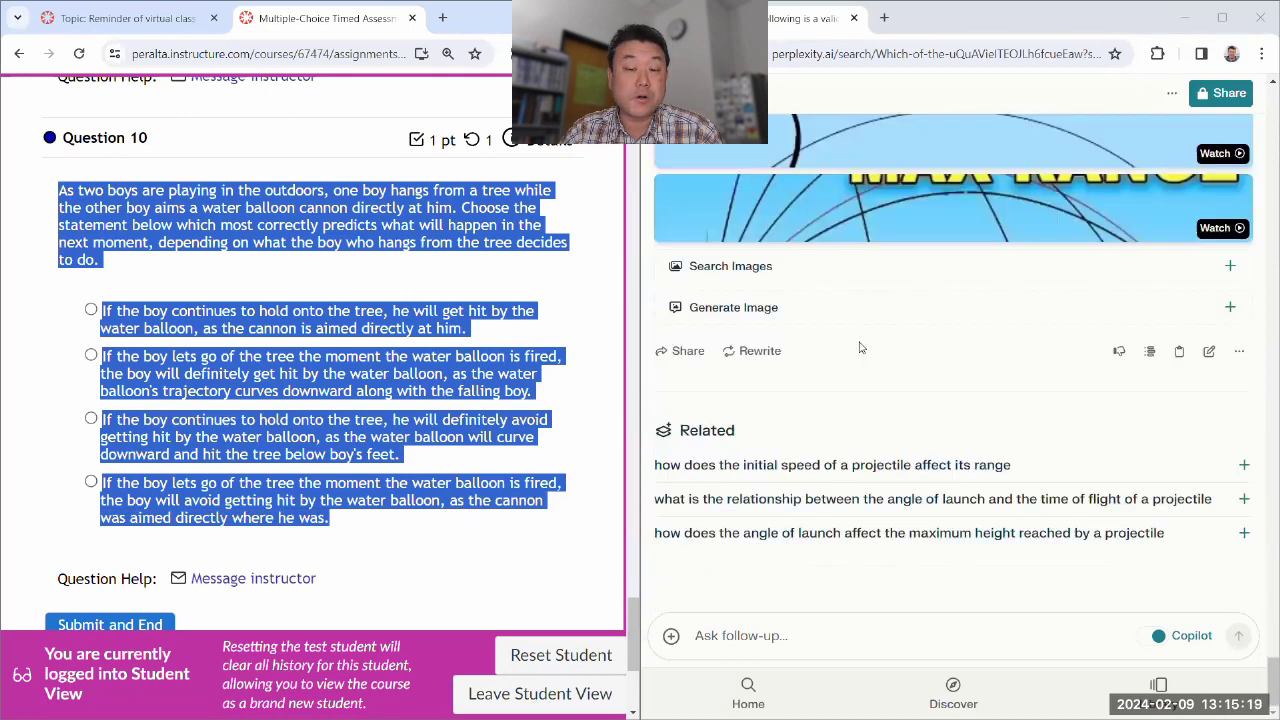
{"action": "left_click", "coordinate": [745, 637]}
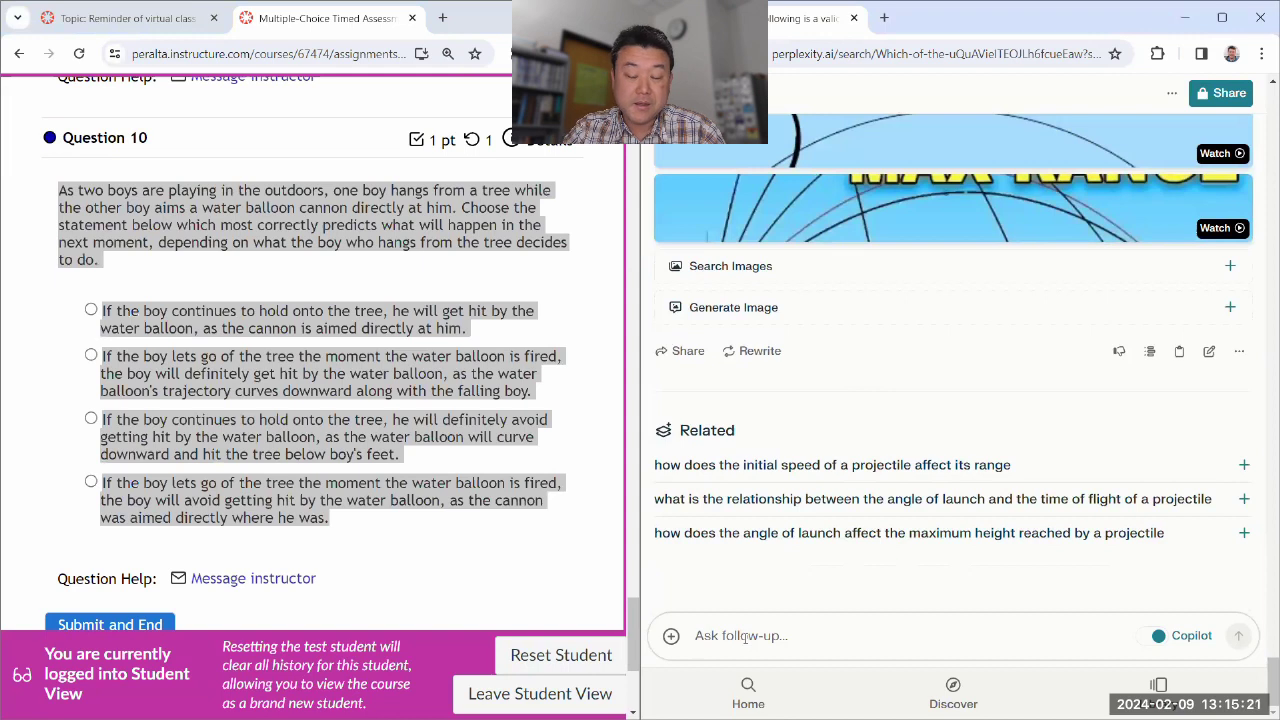
{"action": "key", "text": "ctrl+v"}
{"action": "key", "text": "Return"}
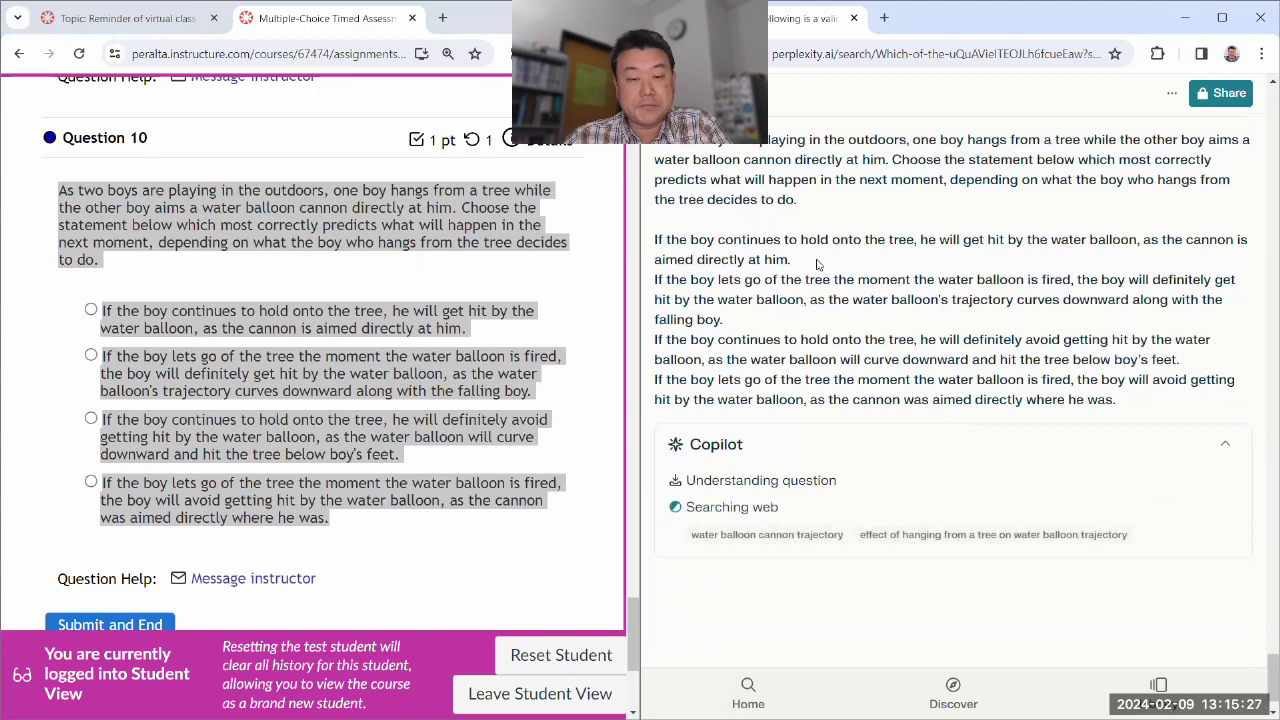
{"action": "left_click", "coordinate": [253, 250]}
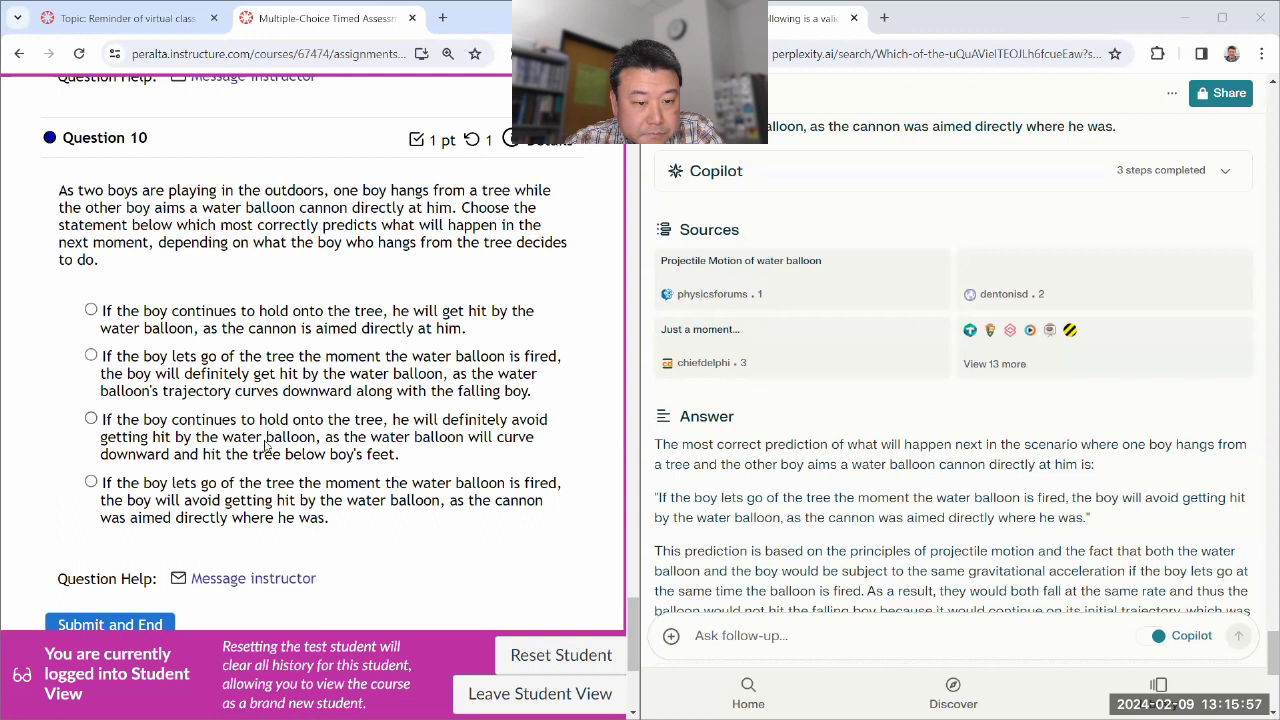
{"action": "left_click", "coordinate": [254, 510]}
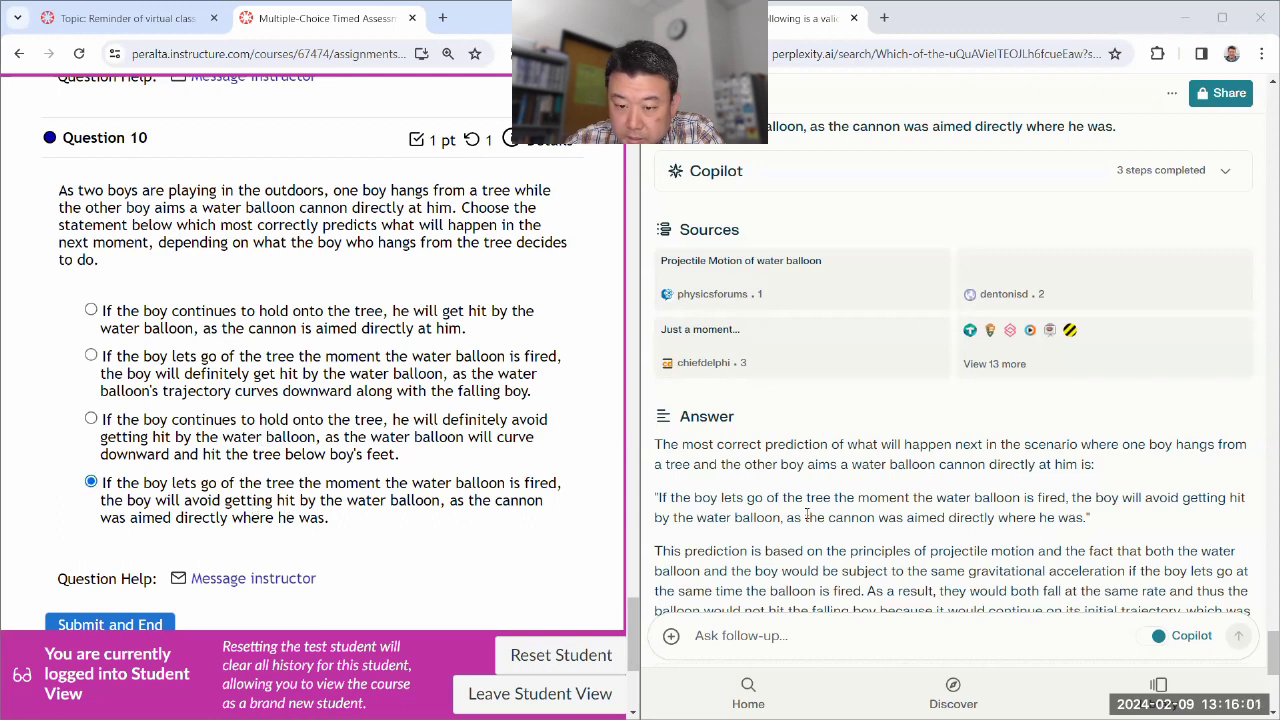
{"action": "scroll", "coordinate": [997, 513], "scroll_direction": "down", "scroll_amount": 5}
{"action": "scroll", "coordinate": [520, 460], "scroll_direction": "down", "scroll_amount": 3}
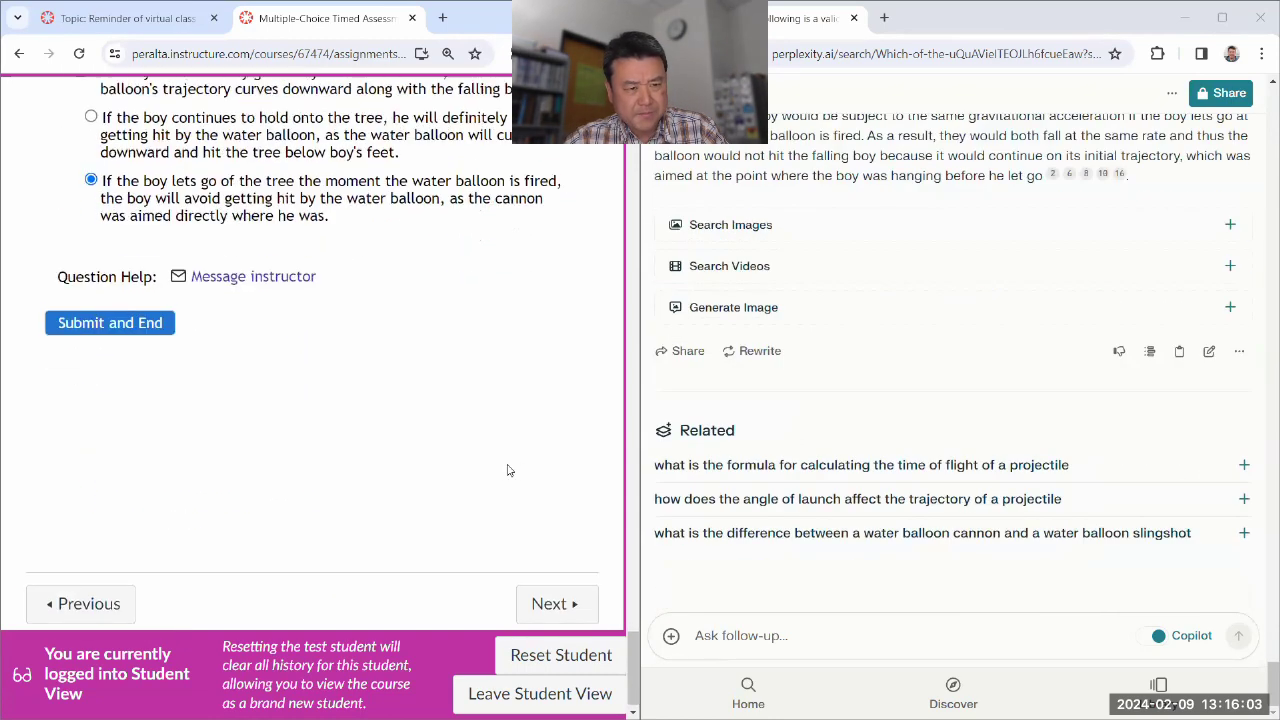
{"action": "scroll", "coordinate": [532, 466], "scroll_direction": "up", "scroll_amount": 4}
{"action": "scroll", "coordinate": [532, 466], "scroll_direction": "up", "scroll_amount": 2}
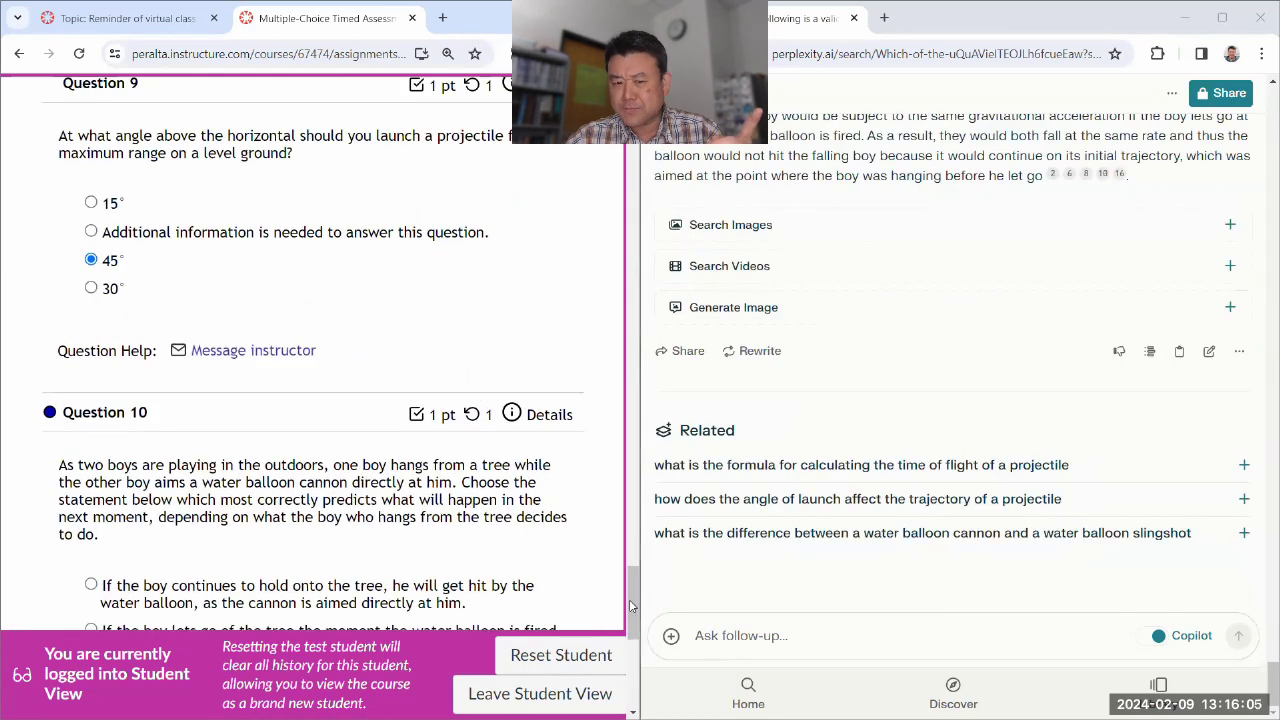
{"action": "scroll", "coordinate": [632, 313], "scroll_direction": "up", "scroll_amount": 10}
{"action": "scroll", "coordinate": [630, 313], "scroll_direction": "up", "scroll_amount": 15}
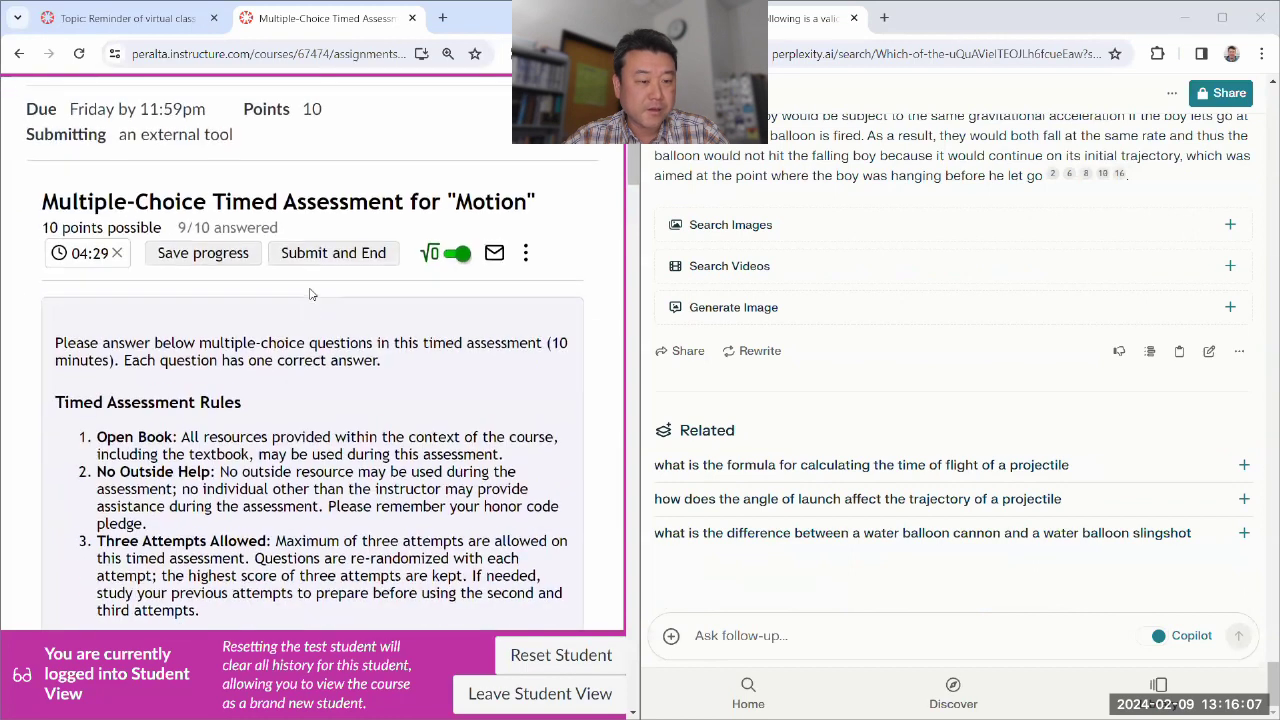
{"action": "scroll", "coordinate": [286, 334], "scroll_direction": "down", "scroll_amount": 5}
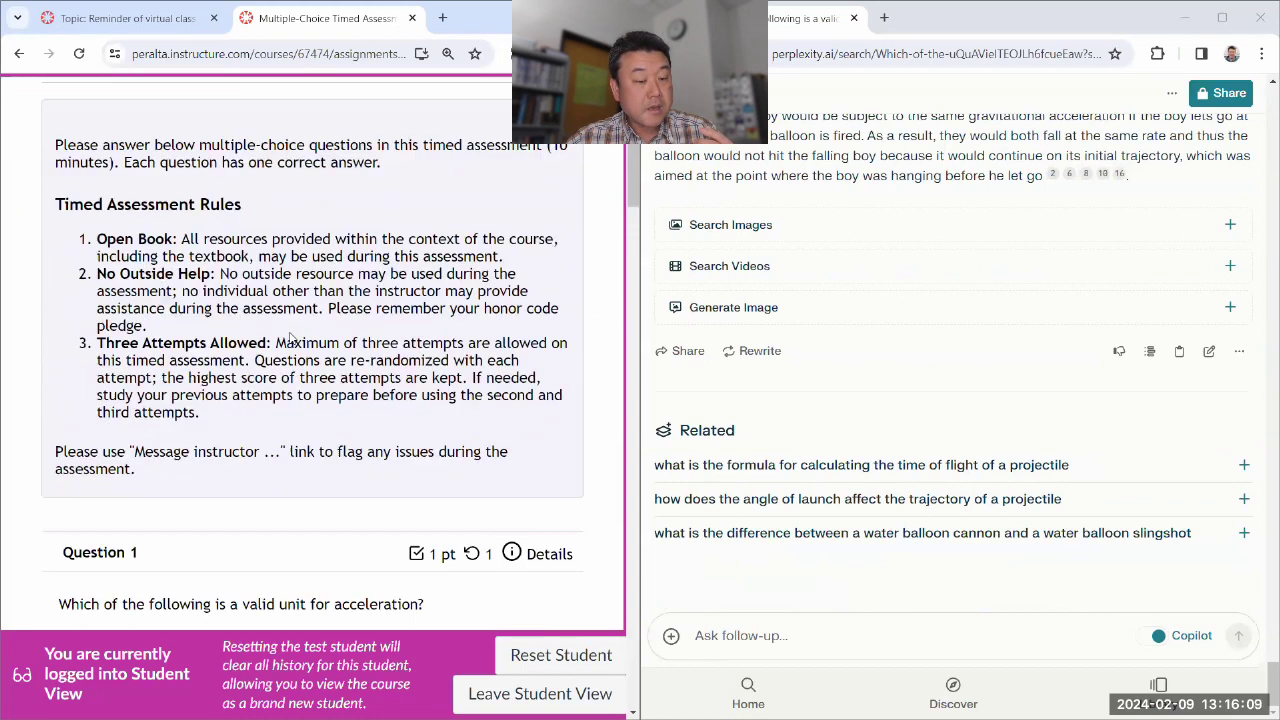
{"action": "scroll", "coordinate": [284, 204], "scroll_direction": "down", "scroll_amount": 1}
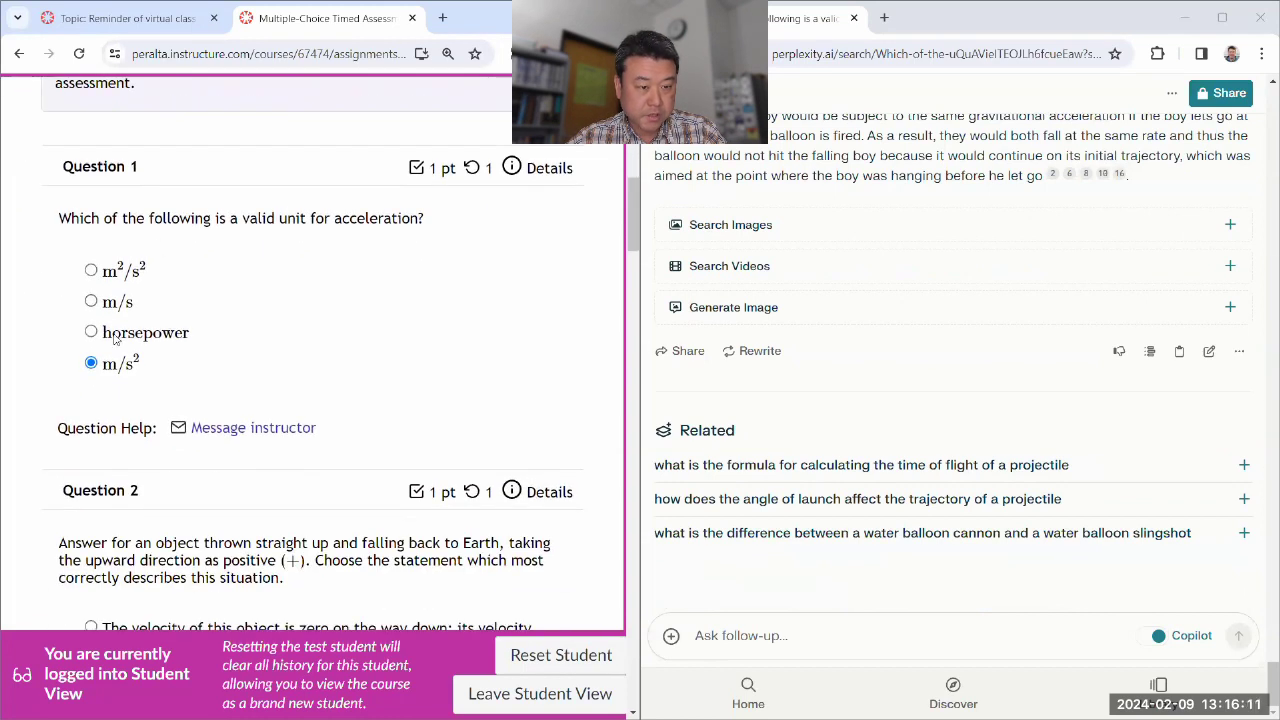
{"action": "scroll", "coordinate": [120, 210], "scroll_direction": "down", "scroll_amount": 2}
{"action": "scroll", "coordinate": [274, 229], "scroll_direction": "down", "scroll_amount": 3}
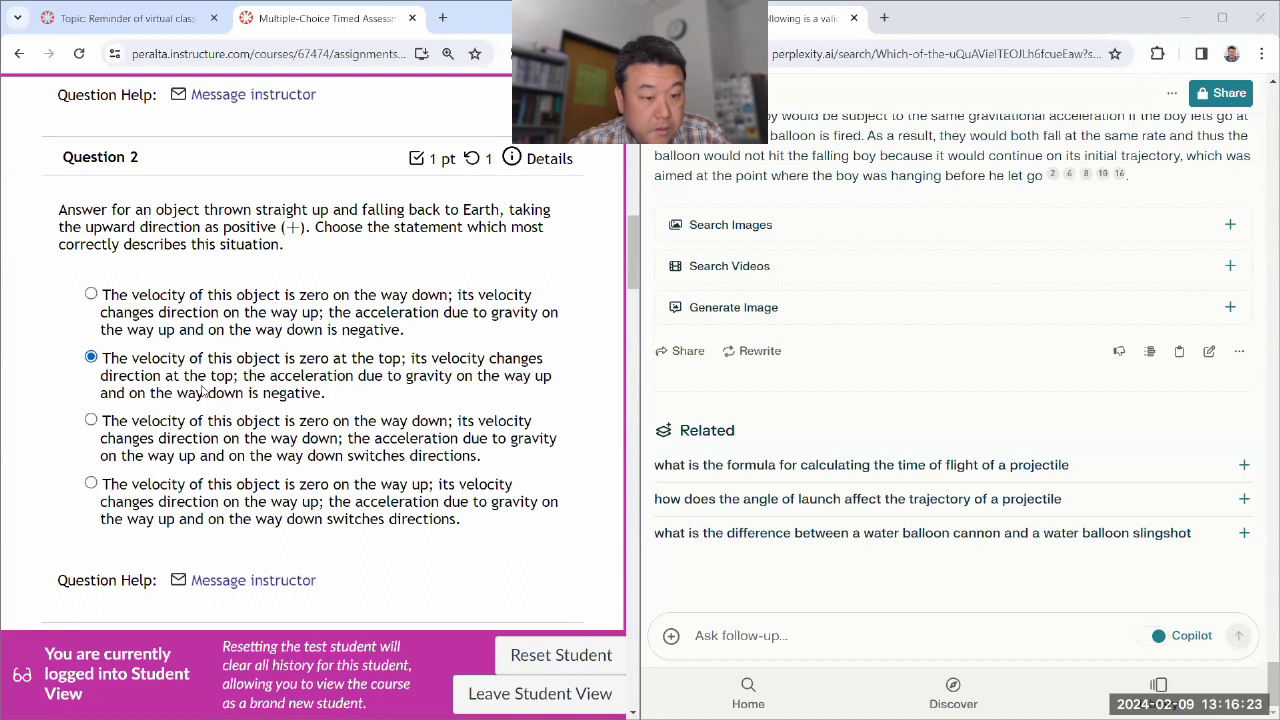
{"action": "scroll", "coordinate": [190, 300], "scroll_direction": "down", "scroll_amount": 5}
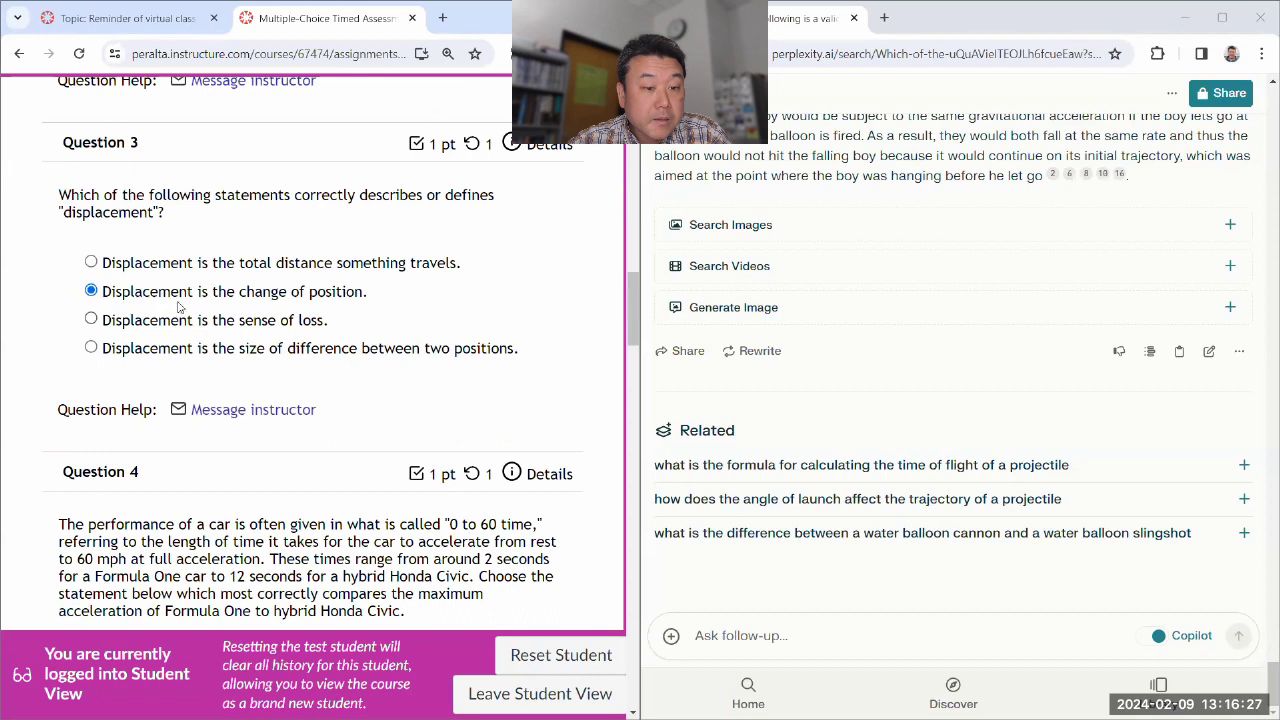
{"action": "scroll", "coordinate": [338, 292], "scroll_direction": "down", "scroll_amount": 4}
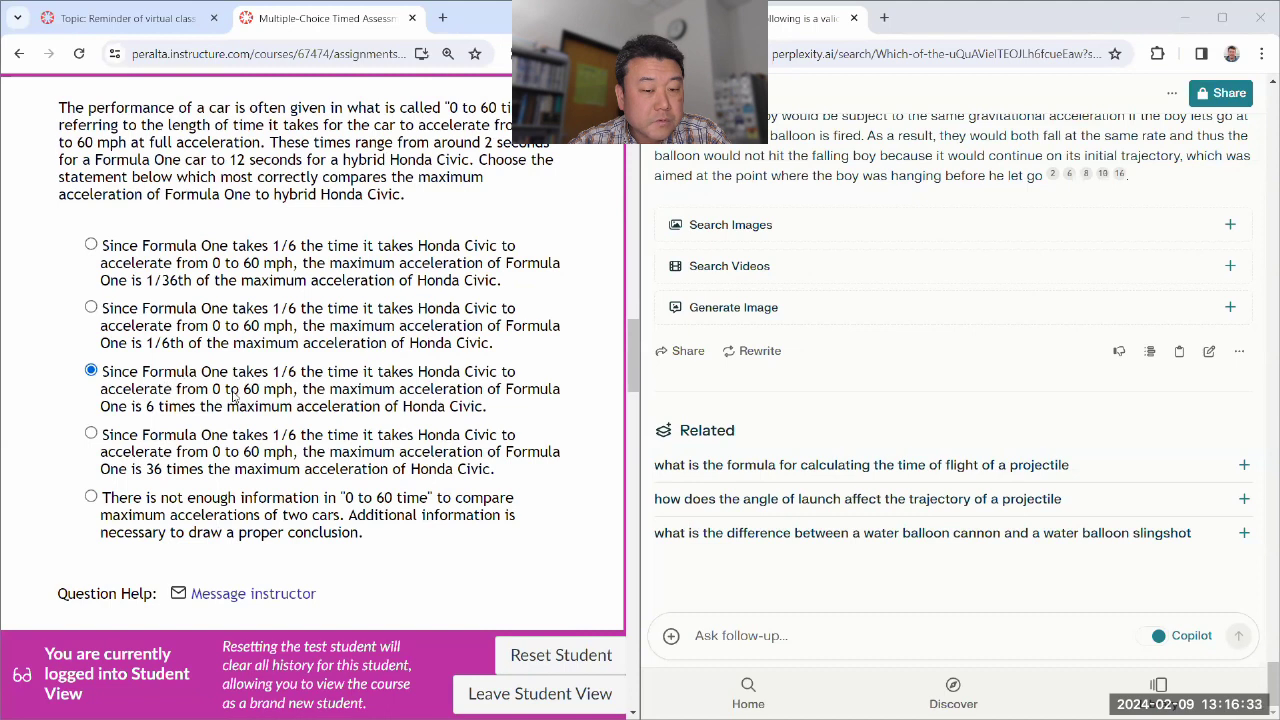
{"action": "scroll", "coordinate": [257, 400], "scroll_direction": "down", "scroll_amount": 5}
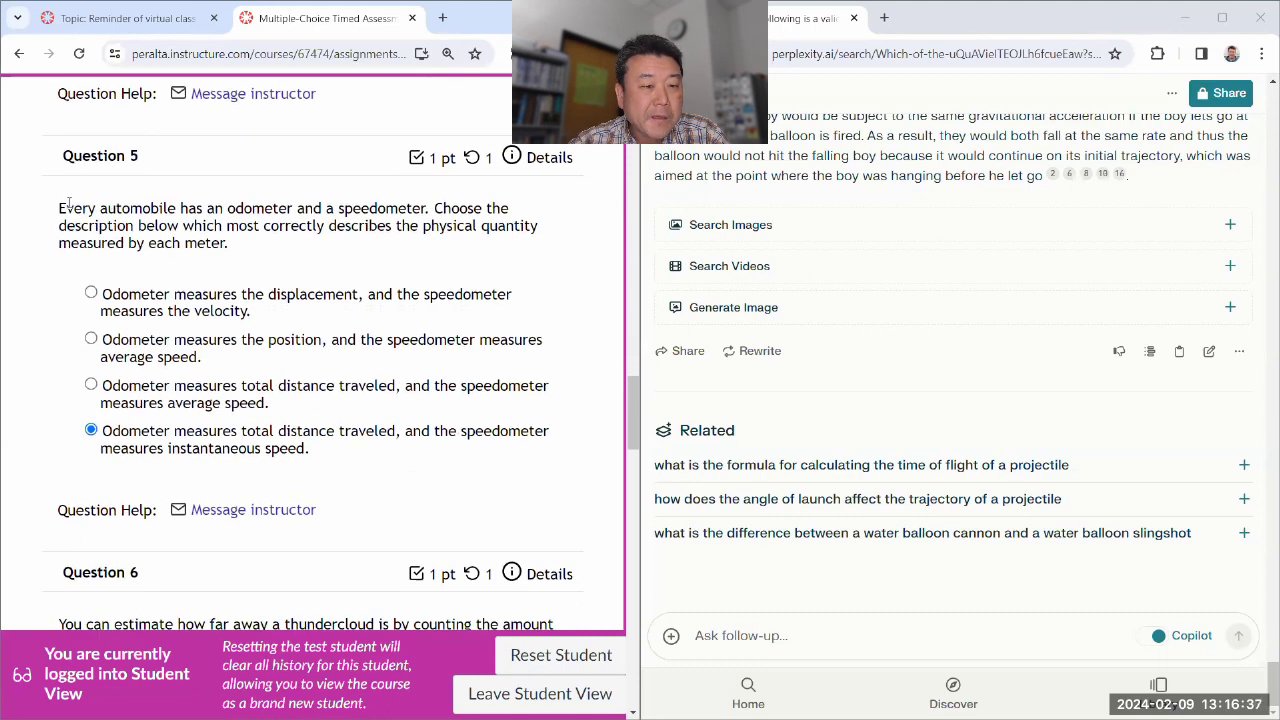
{"action": "scroll", "coordinate": [175, 242], "scroll_direction": "up", "scroll_amount": 5}
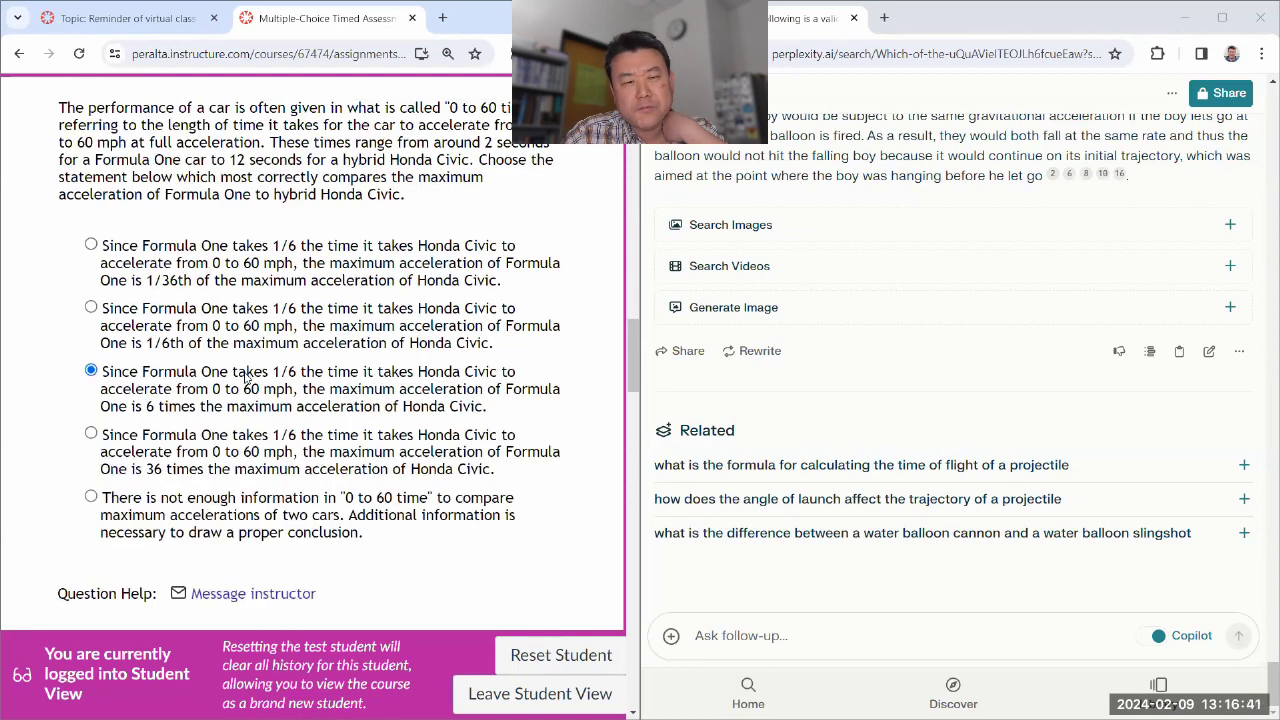
{"action": "scroll", "coordinate": [304, 354], "scroll_direction": "down", "scroll_amount": 3}
{"action": "scroll", "coordinate": [304, 354], "scroll_direction": "down", "scroll_amount": 3}
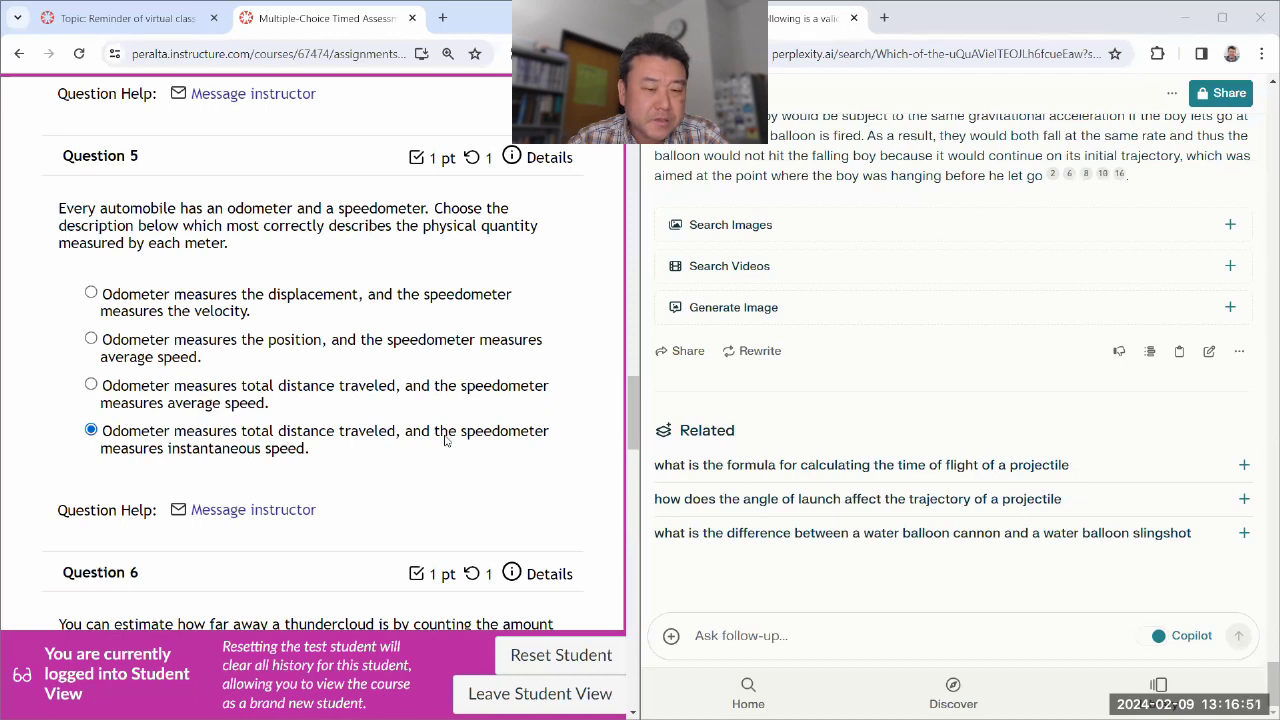
{"action": "scroll", "coordinate": [170, 436], "scroll_direction": "down", "scroll_amount": 5}
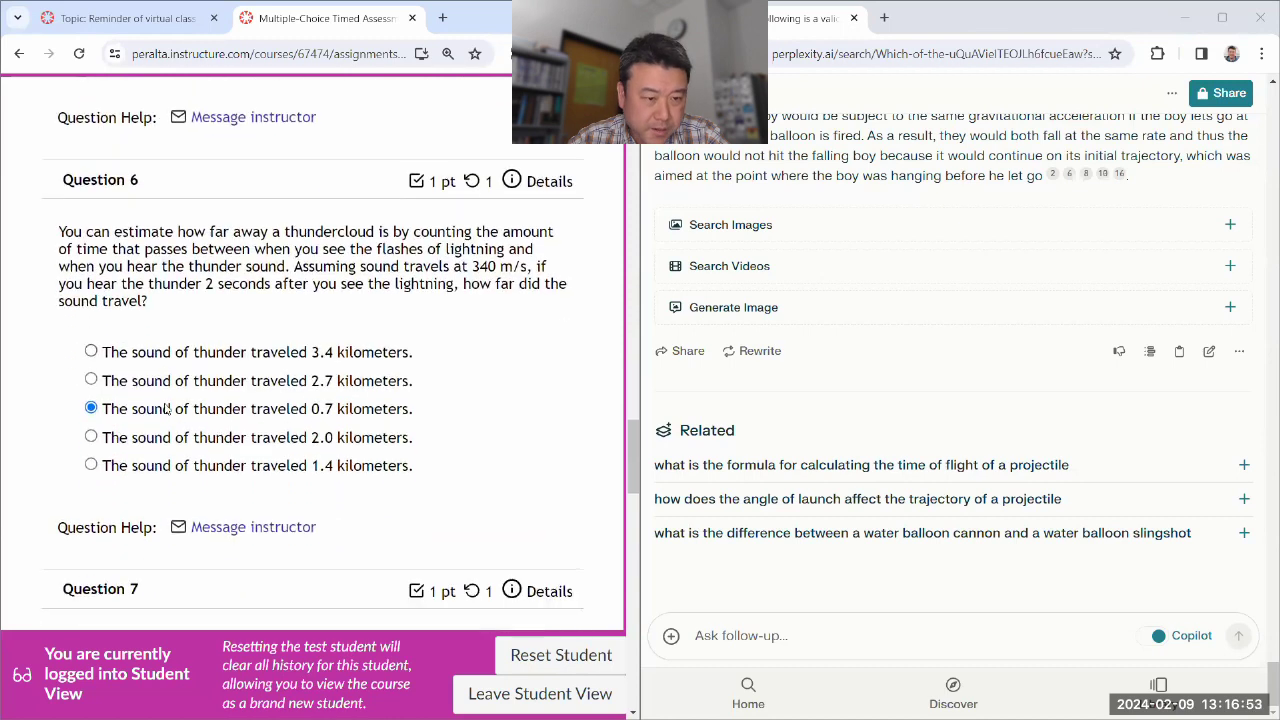
{"action": "scroll", "coordinate": [110, 160], "scroll_direction": "up", "scroll_amount": 1}
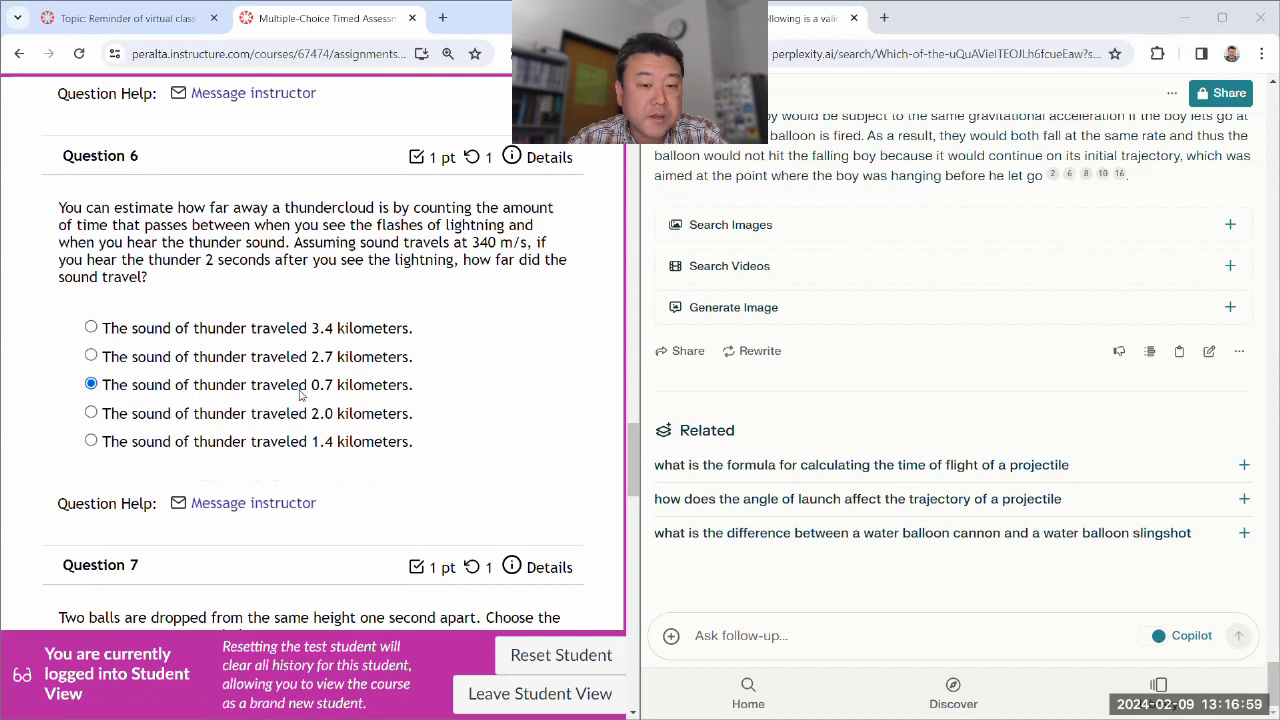
{"action": "scroll", "coordinate": [300, 395], "scroll_direction": "down", "scroll_amount": 5}
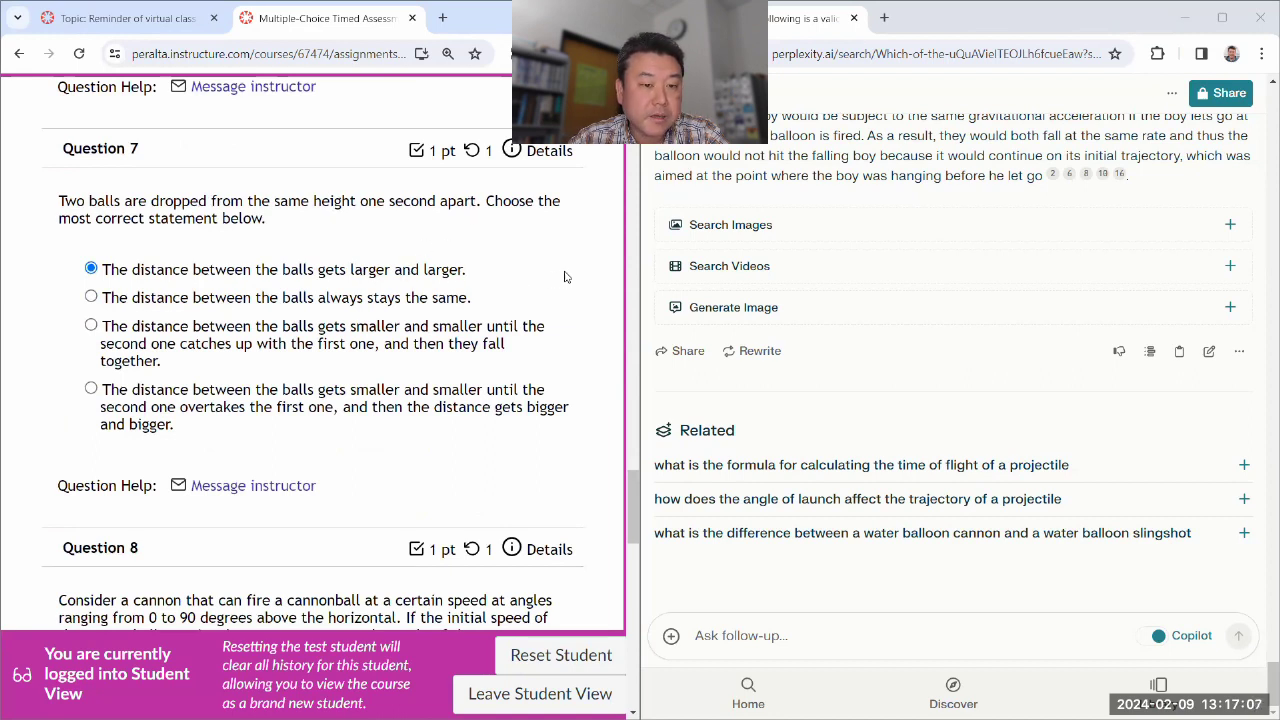
{"action": "scroll", "coordinate": [400, 412], "scroll_direction": "down", "scroll_amount": 2}
{"action": "scroll", "coordinate": [397, 410], "scroll_direction": "down", "scroll_amount": 2}
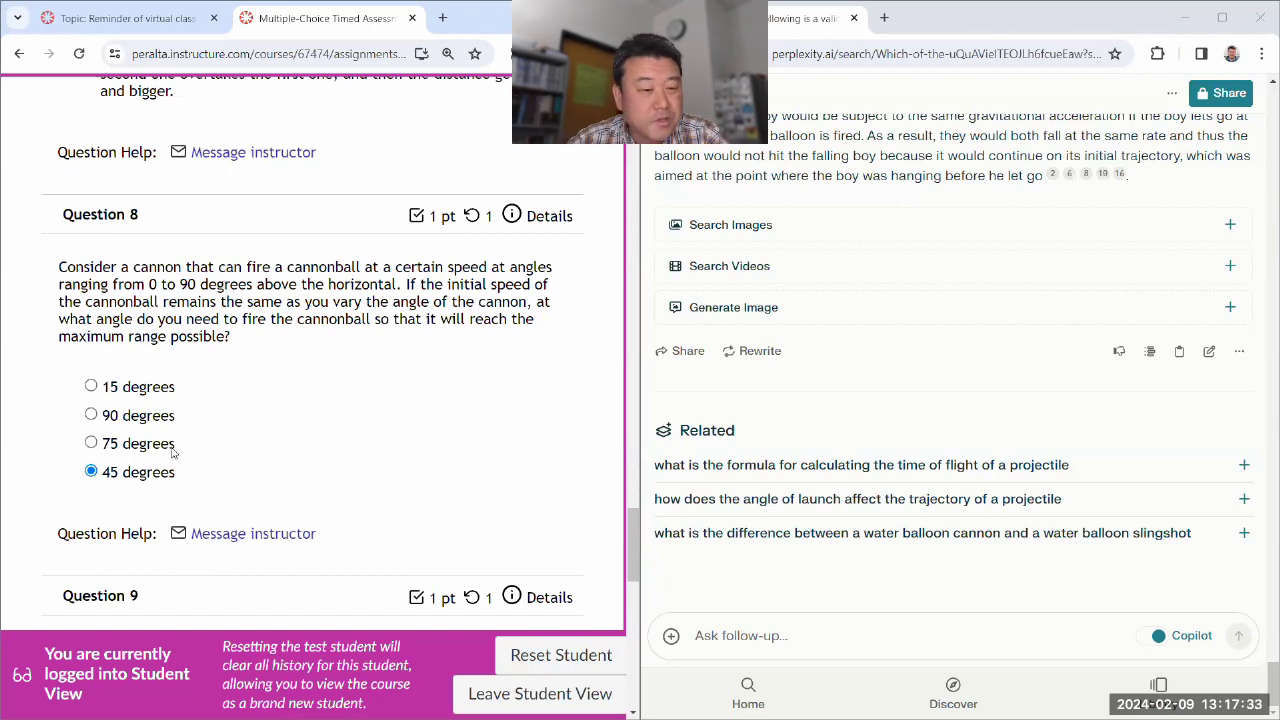
{"action": "scroll", "coordinate": [400, 345], "scroll_direction": "down", "scroll_amount": 4}
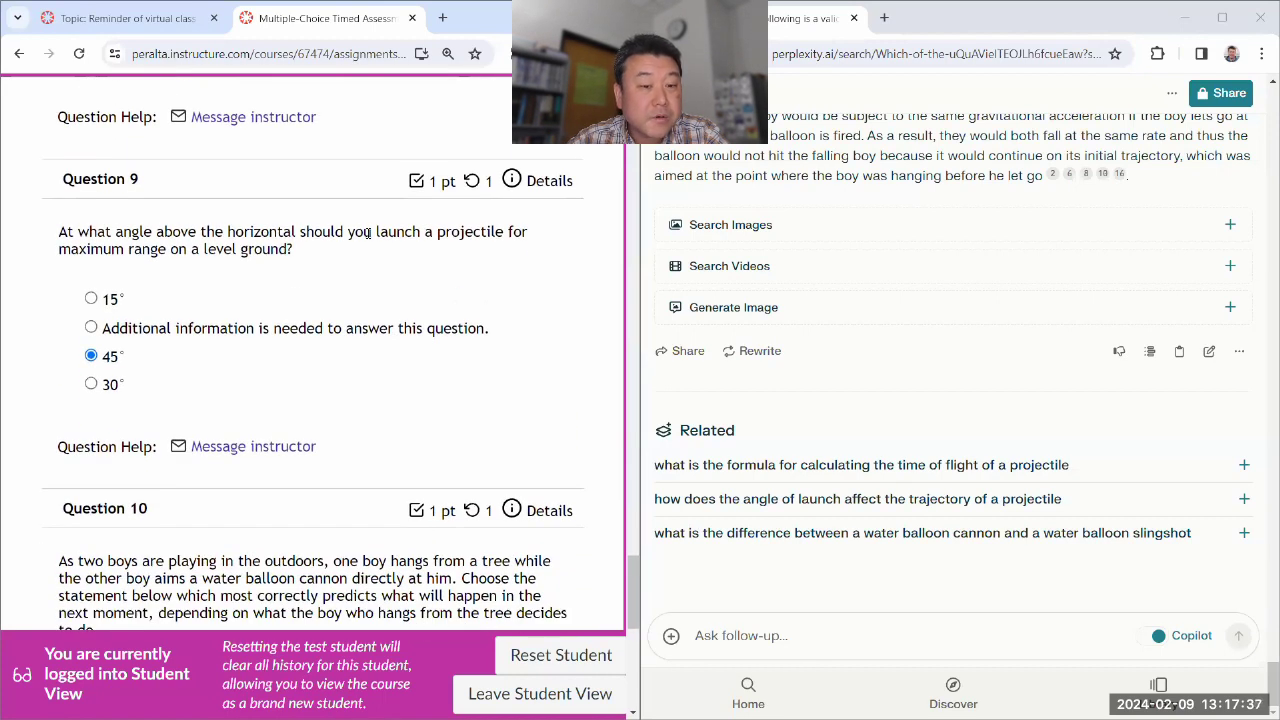
{"action": "scroll", "coordinate": [370, 252], "scroll_direction": "up", "scroll_amount": 4}
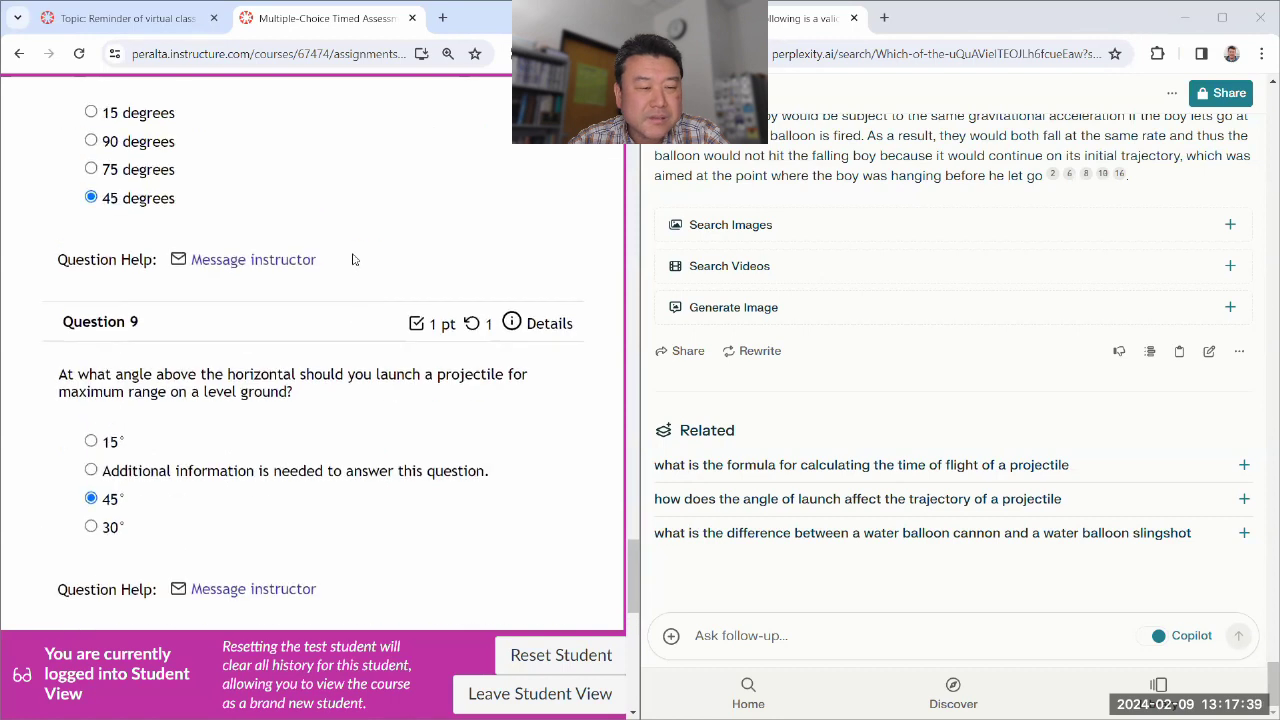
{"action": "scroll", "coordinate": [352, 283], "scroll_direction": "down", "scroll_amount": 2}
{"action": "scroll", "coordinate": [352, 283], "scroll_direction": "down", "scroll_amount": 1}
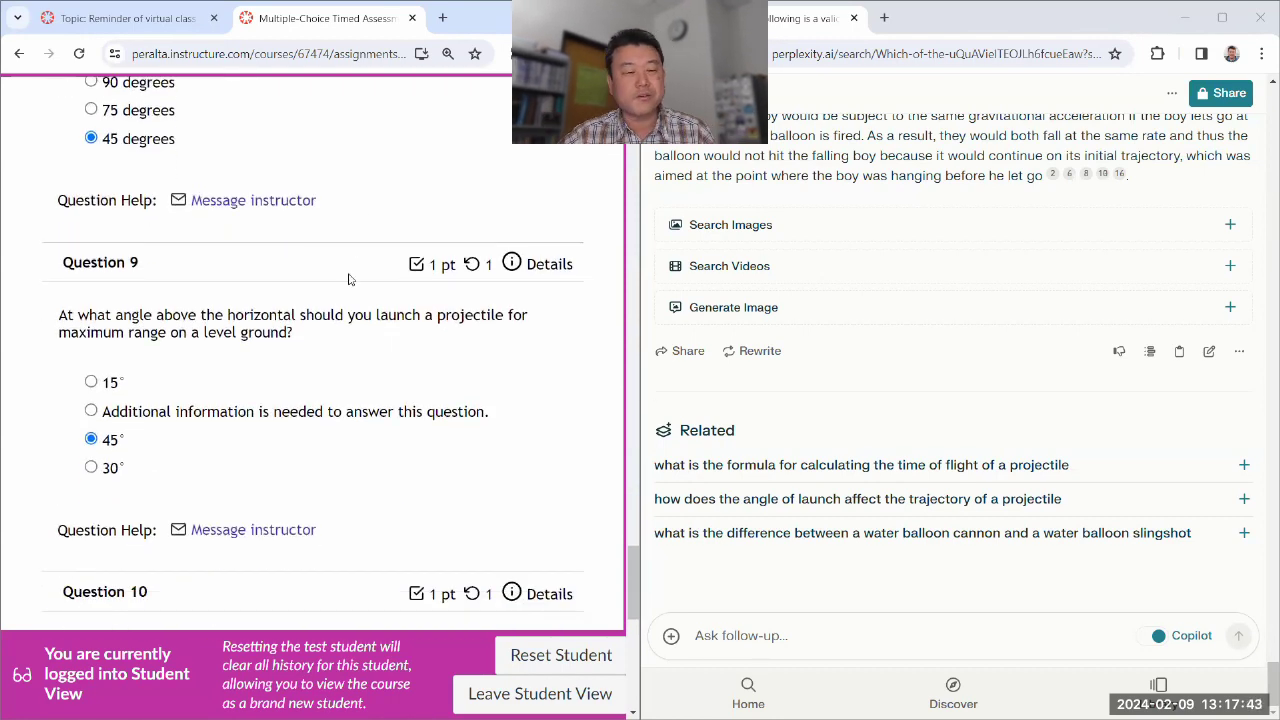
{"action": "scroll", "coordinate": [268, 288], "scroll_direction": "down", "scroll_amount": 2}
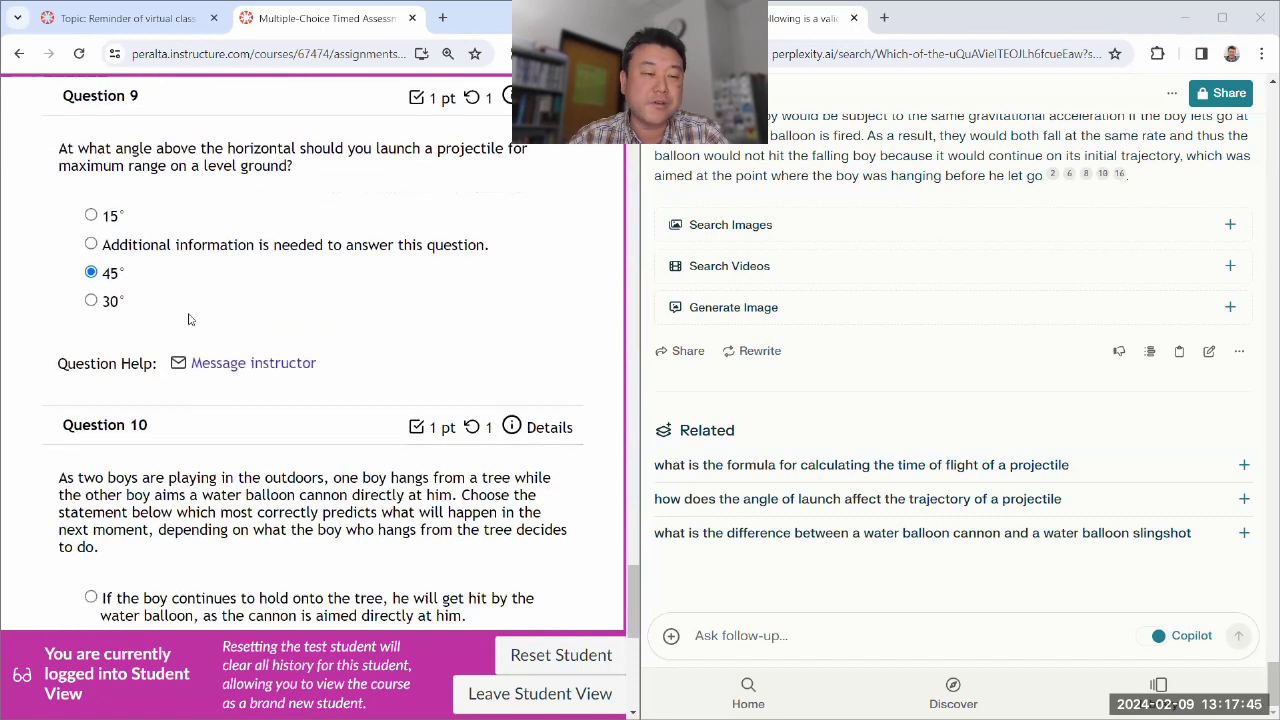
{"action": "scroll", "coordinate": [182, 300], "scroll_direction": "down", "scroll_amount": 5}
{"action": "scroll", "coordinate": [180, 300], "scroll_direction": "up", "scroll_amount": 2}
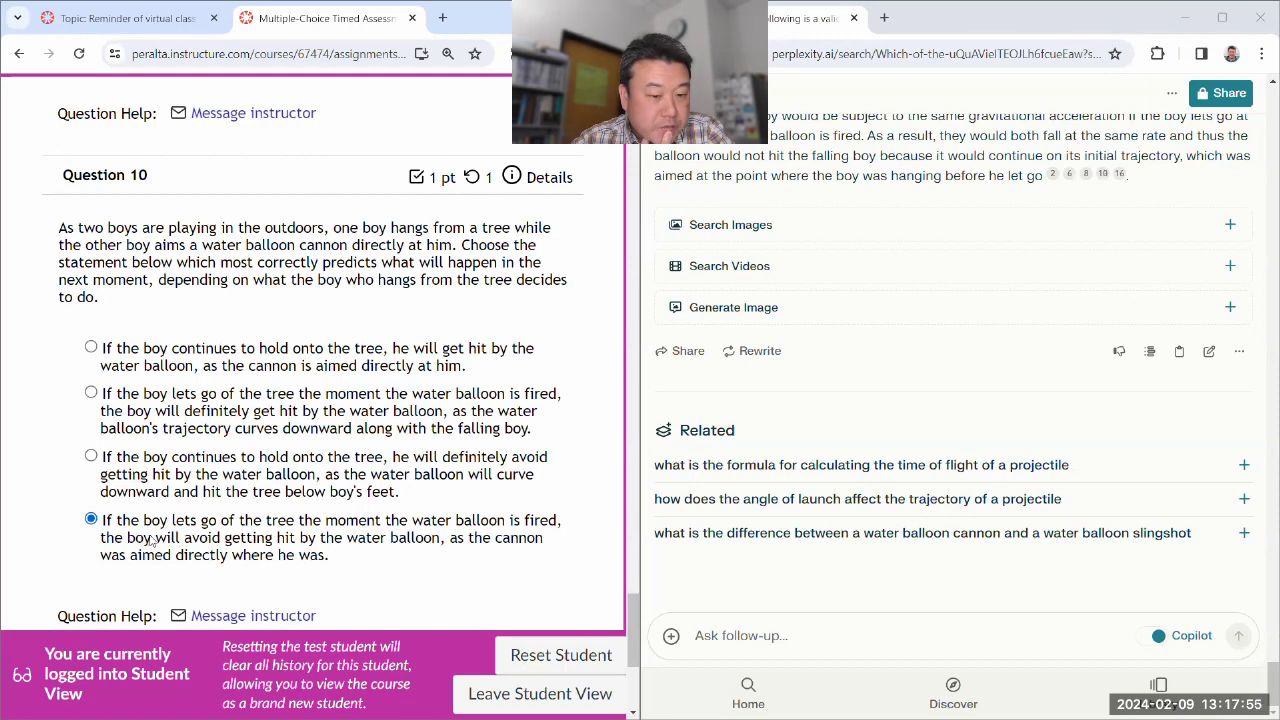
{"action": "scroll", "coordinate": [150, 540], "scroll_direction": "down", "scroll_amount": 1}
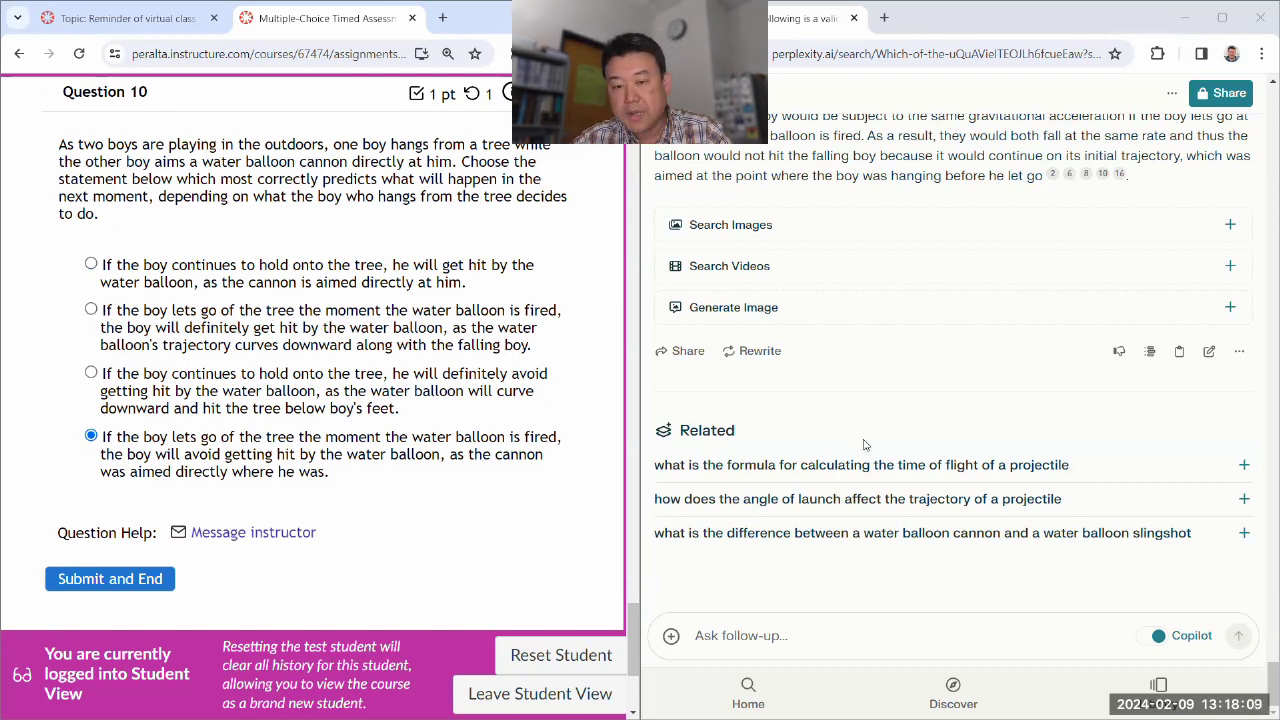
{"action": "scroll", "coordinate": [1025, 443], "scroll_direction": "up", "scroll_amount": 1}
{"action": "scroll", "coordinate": [1025, 443], "scroll_direction": "up", "scroll_amount": 5}
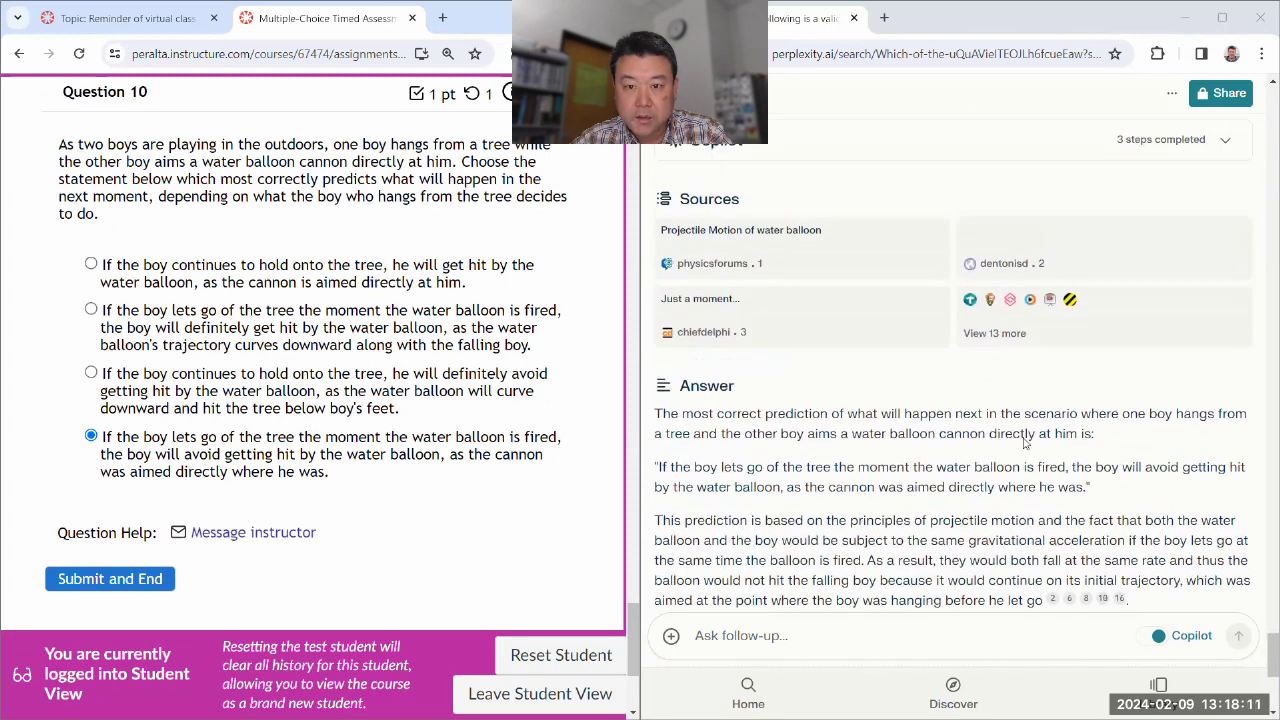
{"action": "scroll", "coordinate": [1025, 443], "scroll_direction": "up", "scroll_amount": 2}
{"action": "scroll", "coordinate": [1025, 443], "scroll_direction": "down", "scroll_amount": 3}
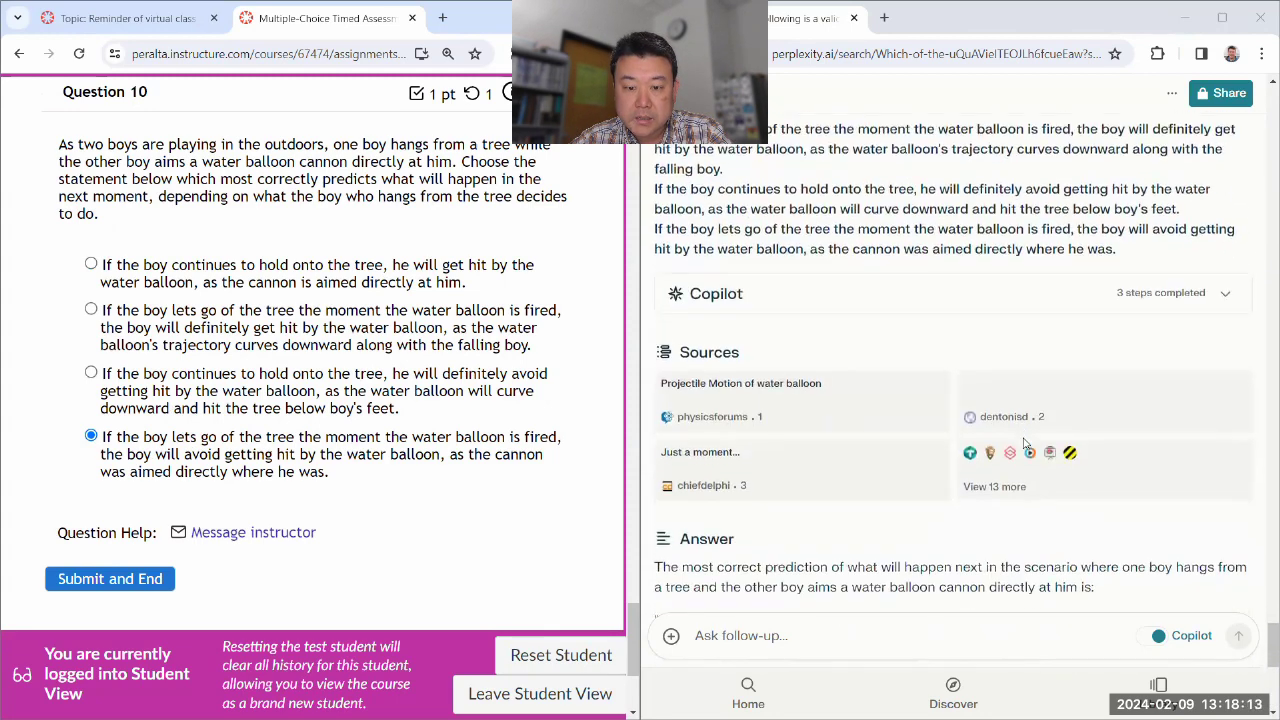
{"action": "scroll", "coordinate": [1025, 443], "scroll_direction": "down", "scroll_amount": 2}
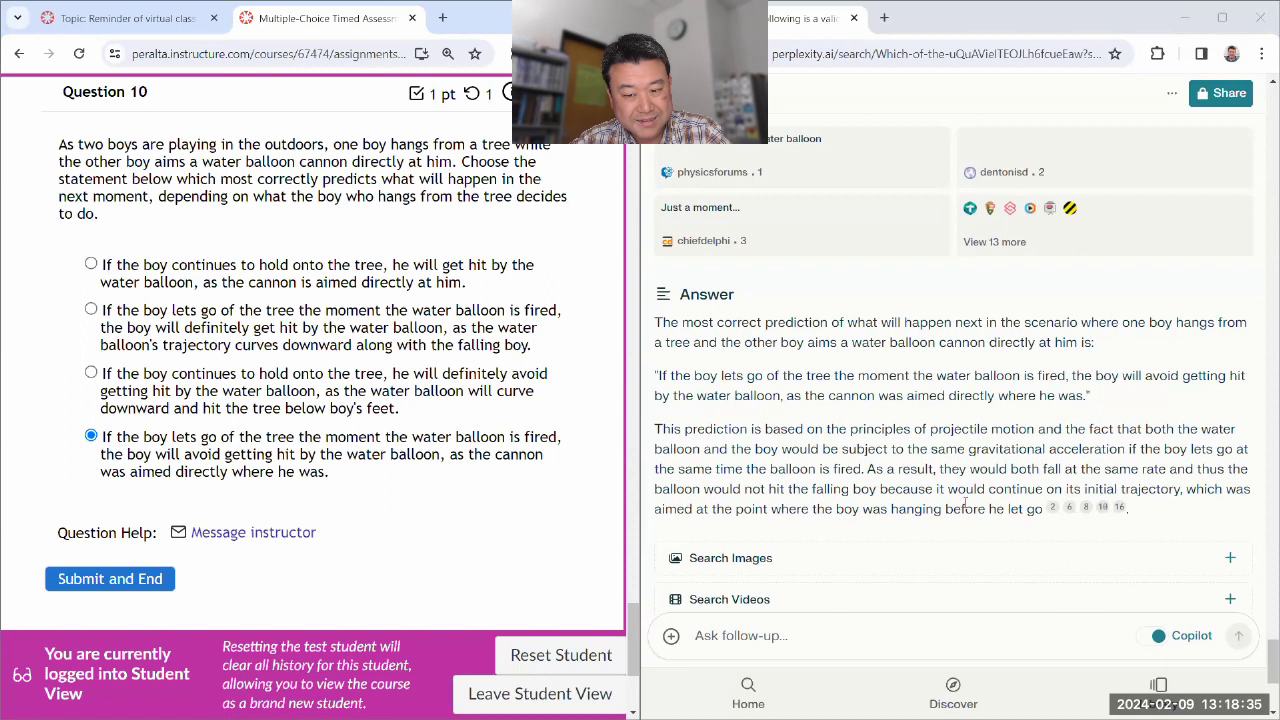
{"action": "left_click_drag", "start_coordinate": [1187, 489], "coordinate": [1030, 510]}
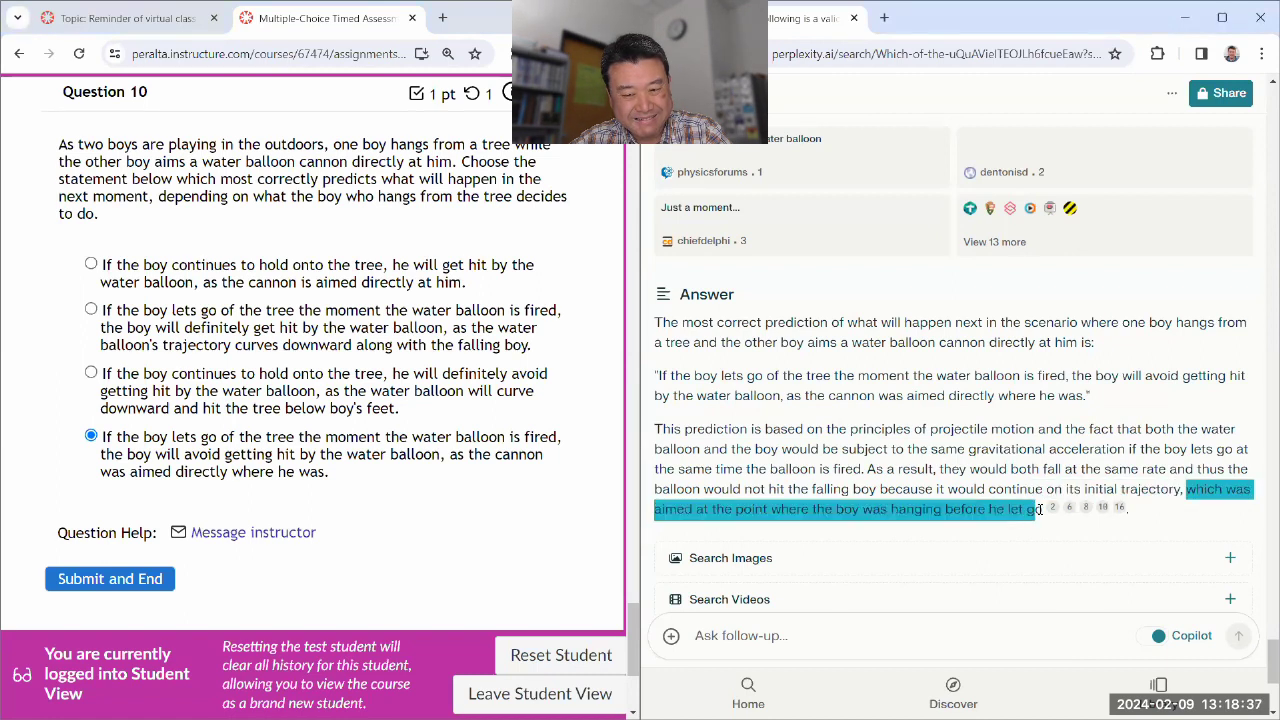
{"action": "left_click", "coordinate": [960, 463]}
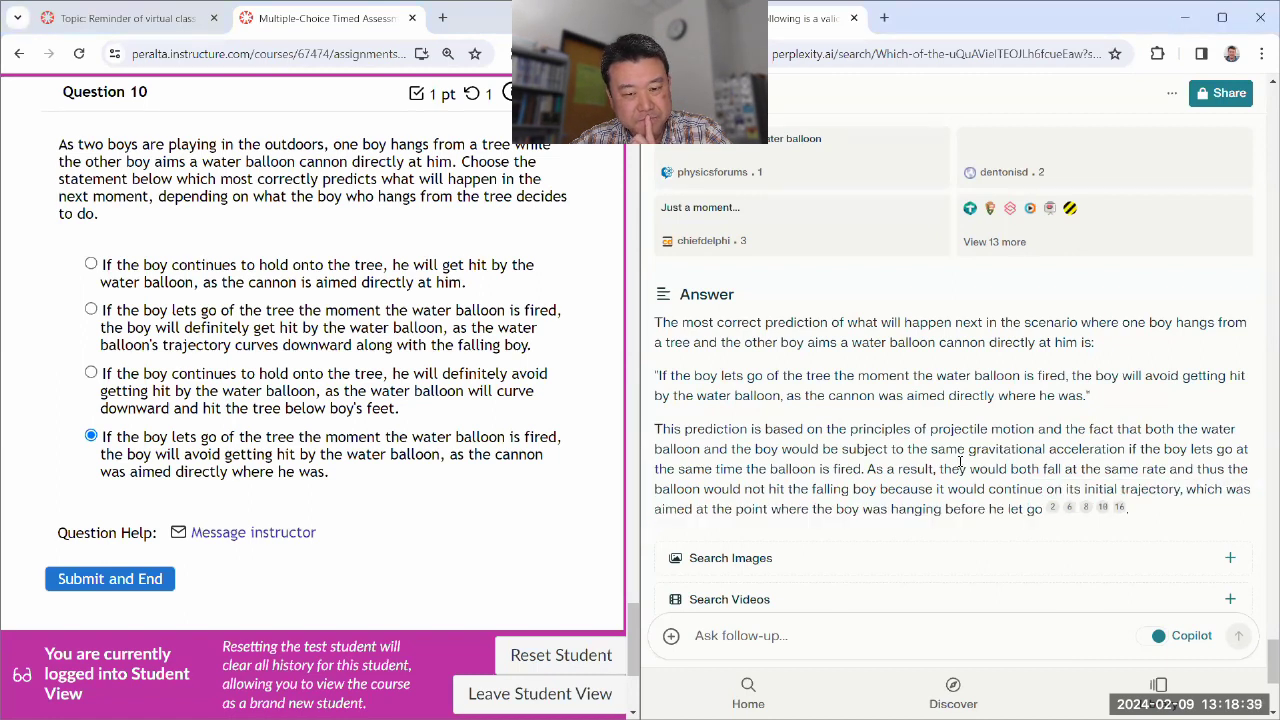
{"action": "left_click_drag", "start_coordinate": [1187, 489], "coordinate": [696, 510]}
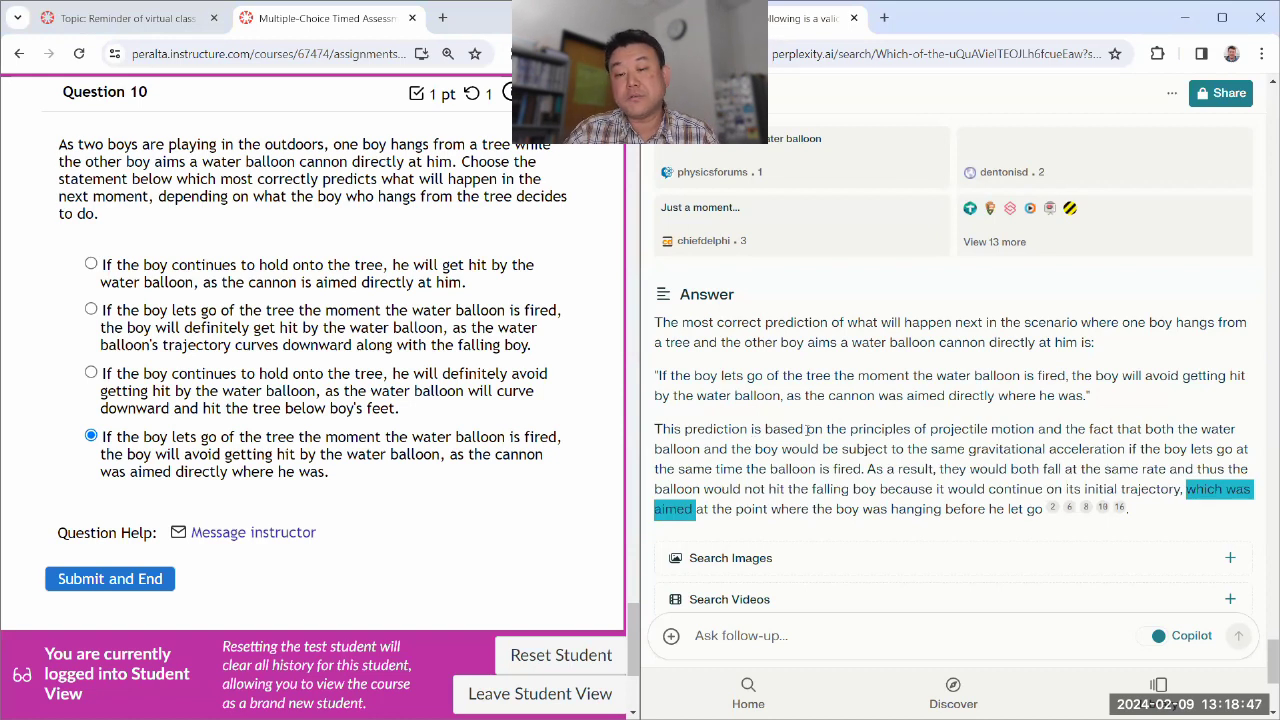
{"action": "scroll", "coordinate": [808, 431], "scroll_direction": "up", "scroll_amount": 2}
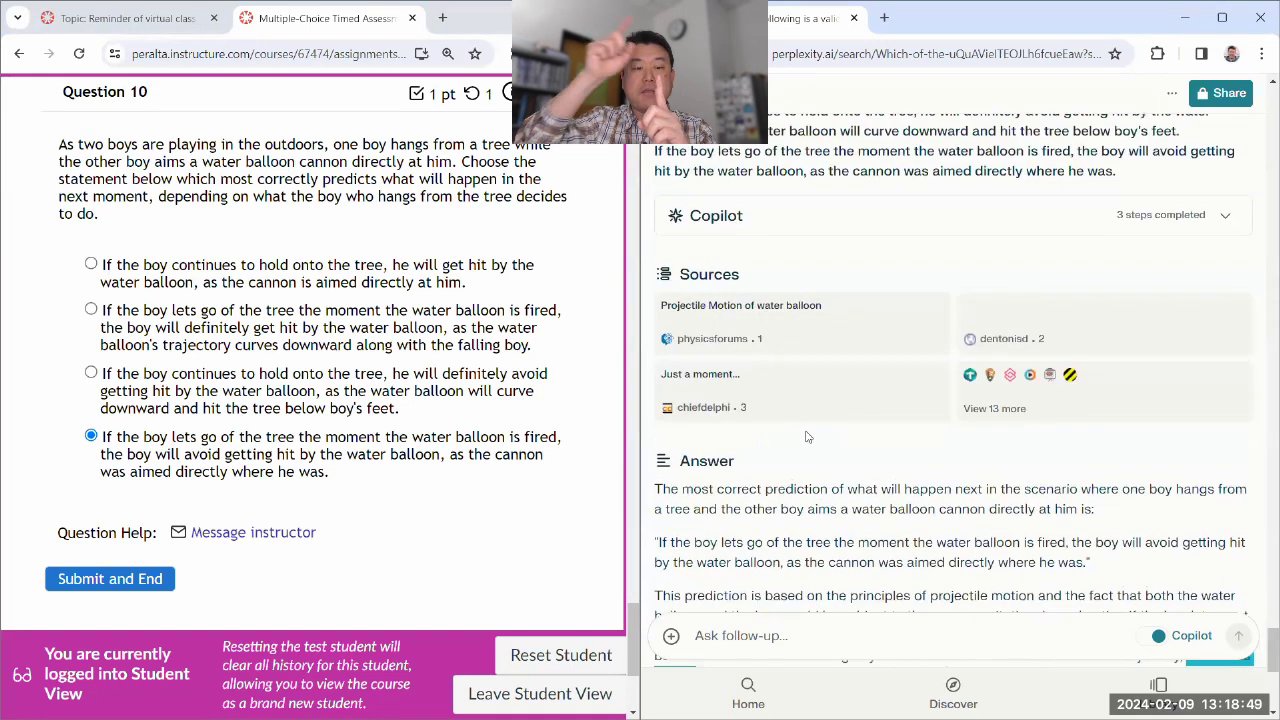
{"action": "scroll", "coordinate": [505, 297], "scroll_direction": "up", "scroll_amount": 15}
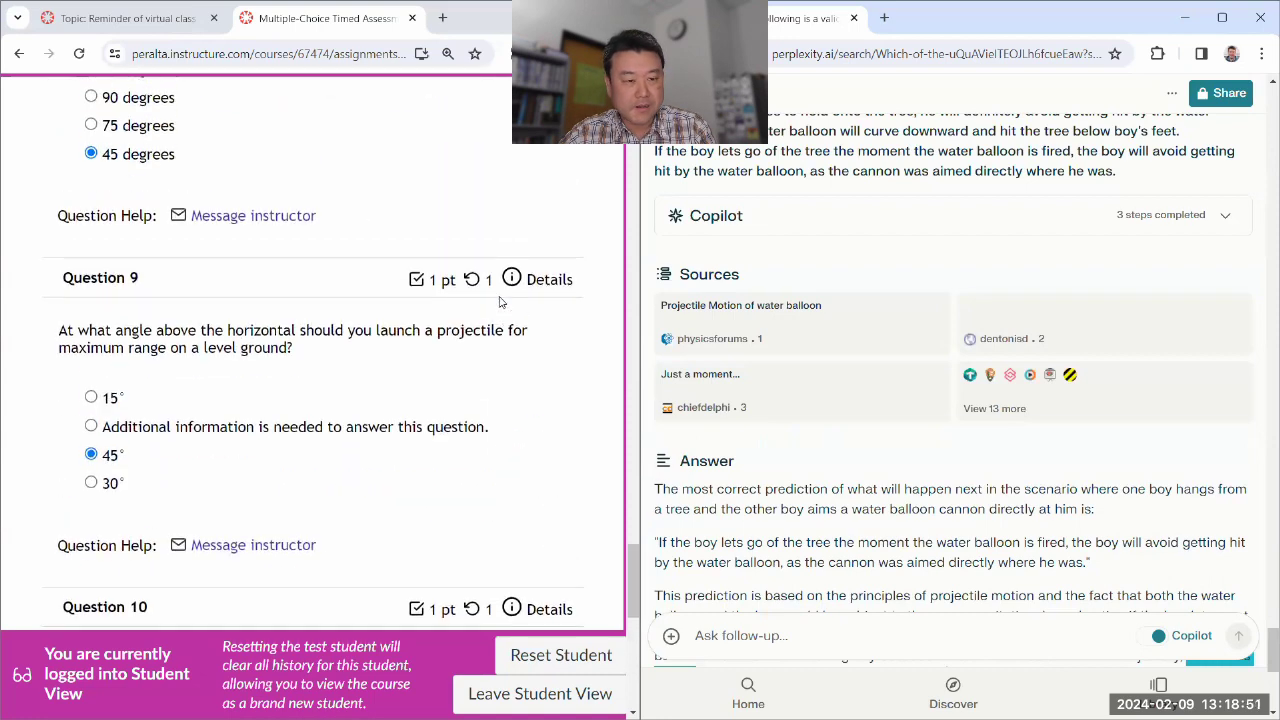
{"action": "scroll", "coordinate": [470, 318], "scroll_direction": "up", "scroll_amount": 20}
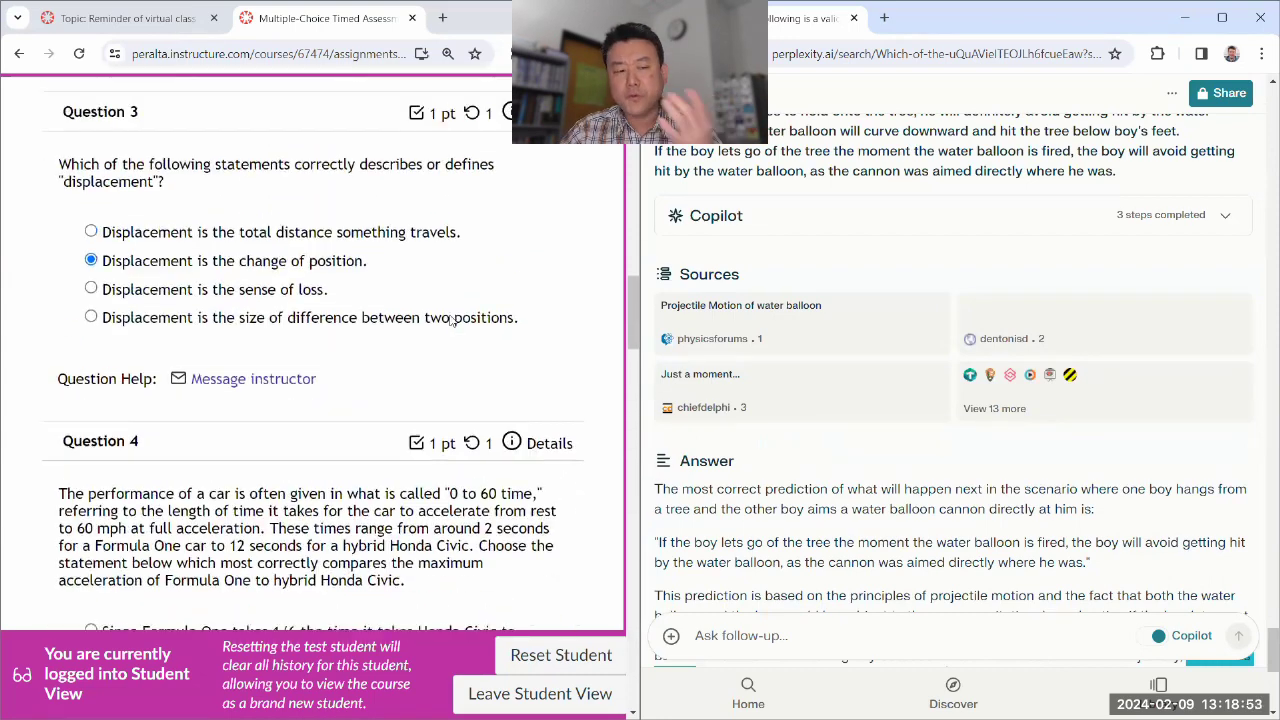
{"action": "scroll", "coordinate": [445, 322], "scroll_direction": "up", "scroll_amount": 10}
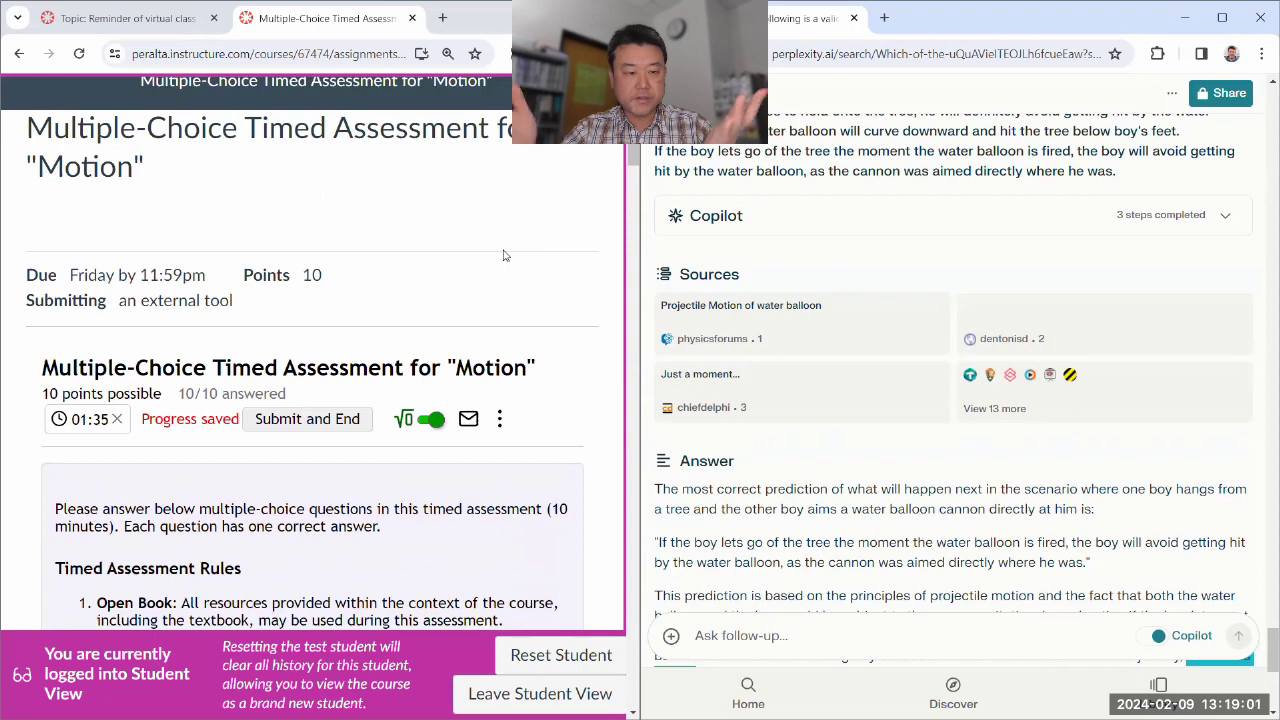
Submit and end the Motion quiz, confirm, and reload to show the 90% (9/10) result
{"action": "scroll", "coordinate": [511, 240], "scroll_direction": "down", "scroll_amount": 2}
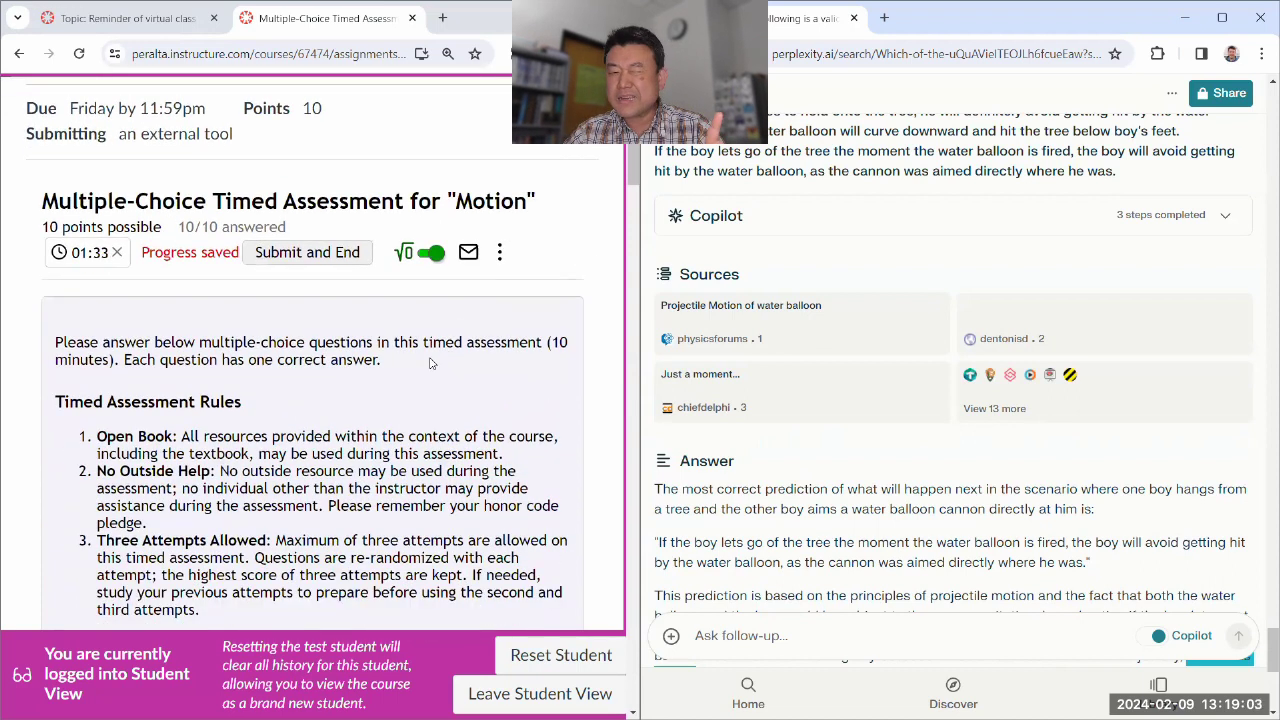
{"action": "left_click", "coordinate": [293, 257]}
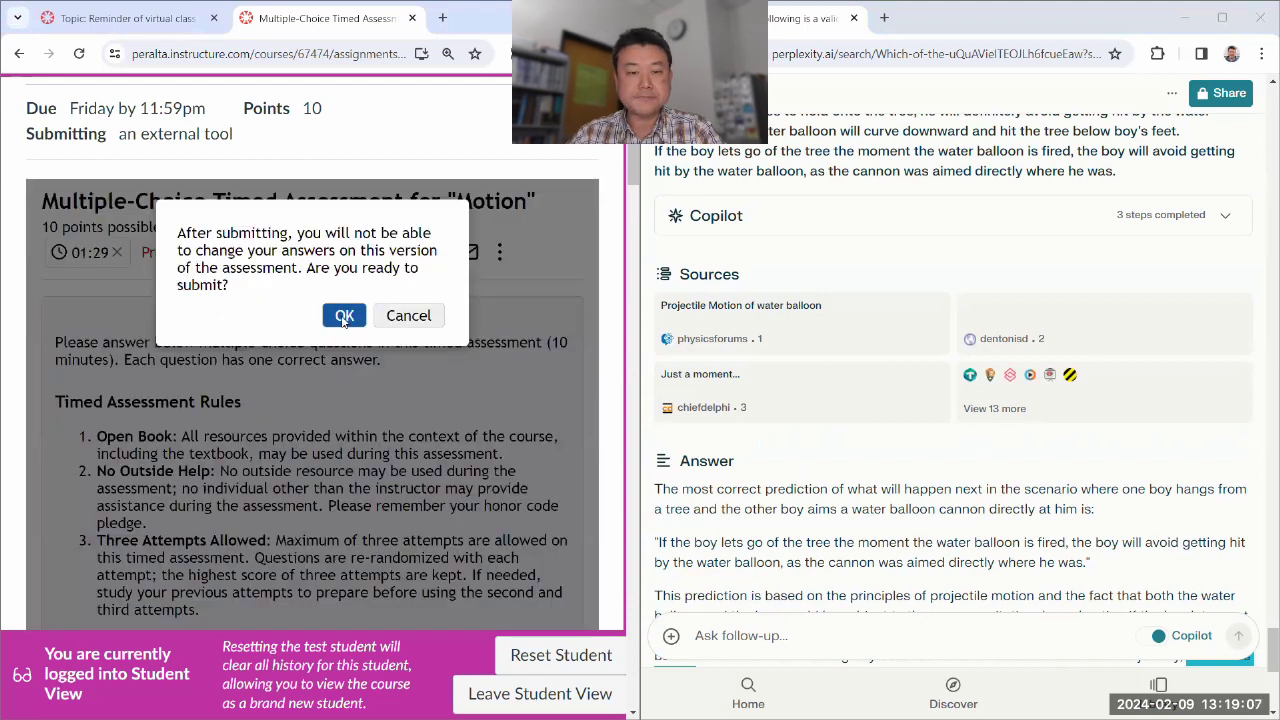
{"action": "left_click", "coordinate": [343, 315]}
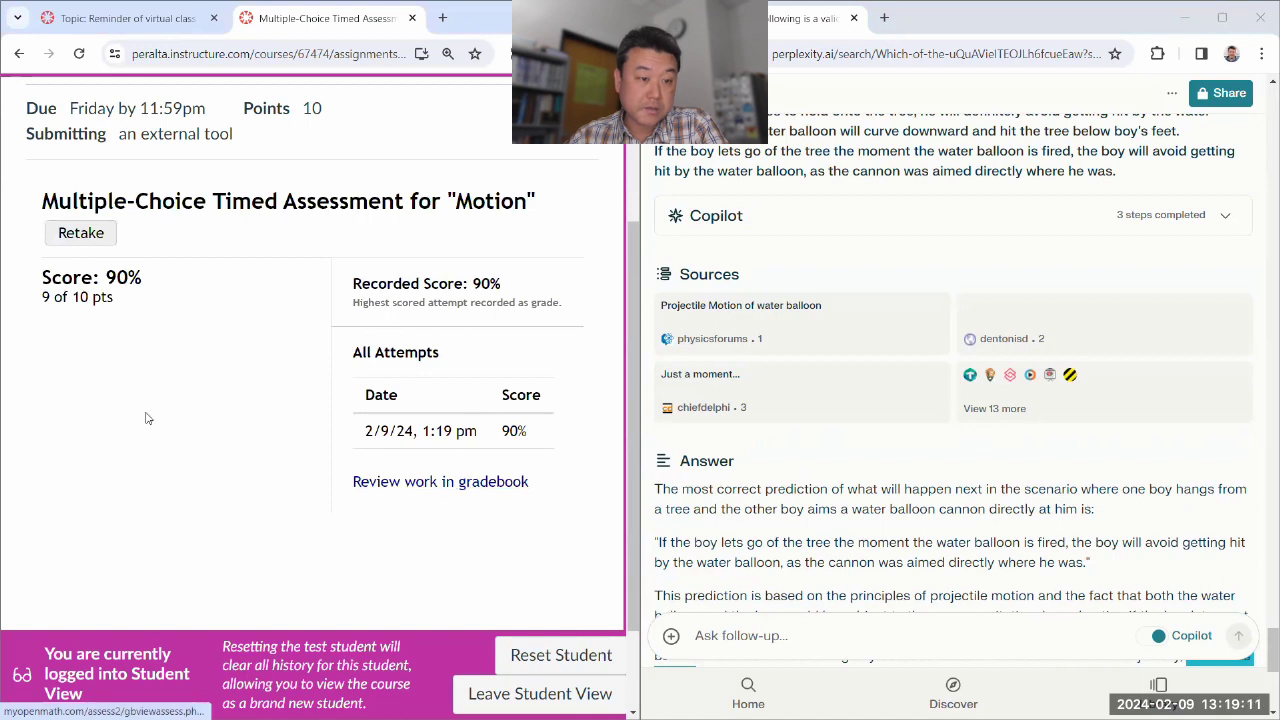
{"action": "scroll", "coordinate": [160, 289], "scroll_direction": "up", "scroll_amount": 2}
{"action": "scroll", "coordinate": [265, 293], "scroll_direction": "down", "scroll_amount": 2}
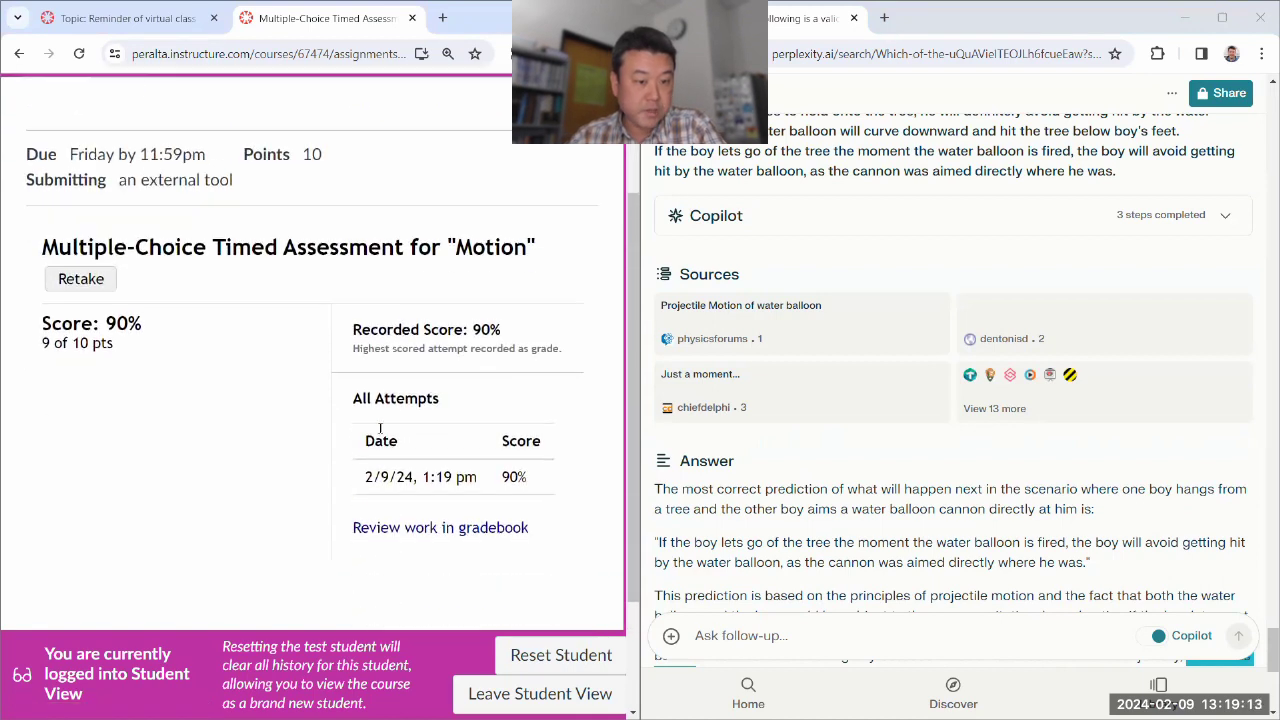
{"action": "scroll", "coordinate": [183, 471], "scroll_direction": "up", "scroll_amount": 2}
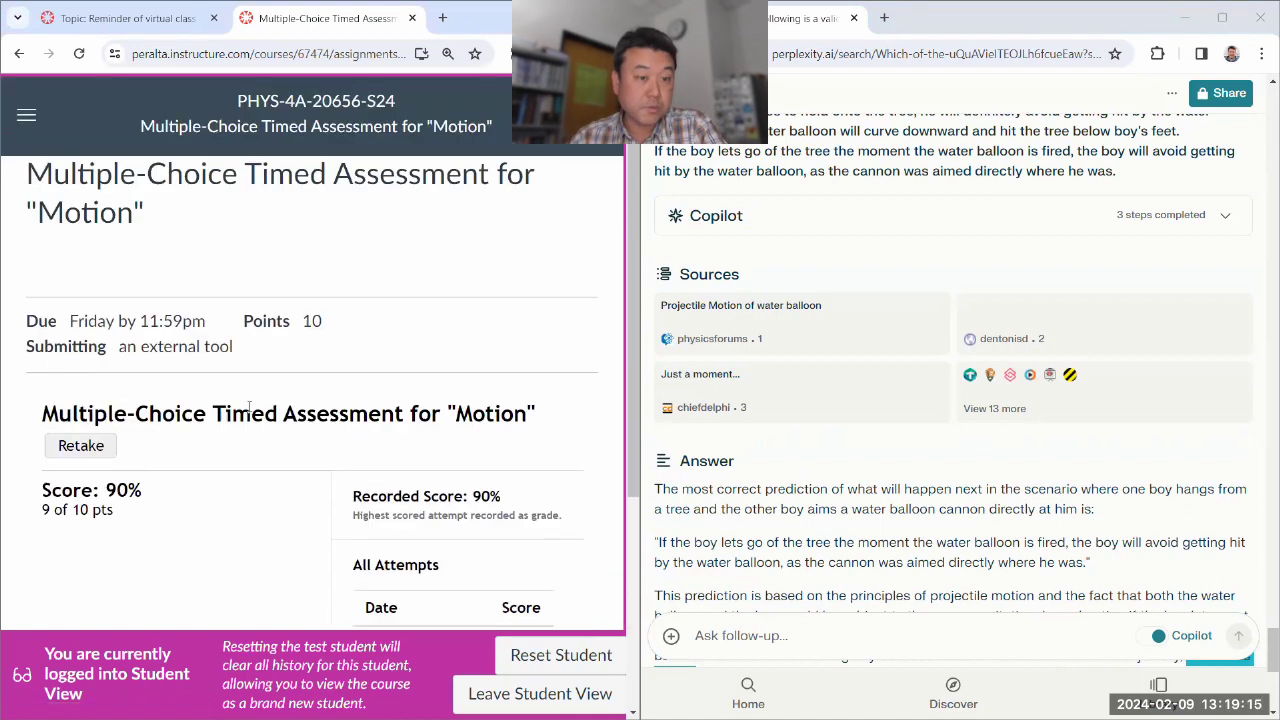
{"action": "left_click", "coordinate": [80, 56]}
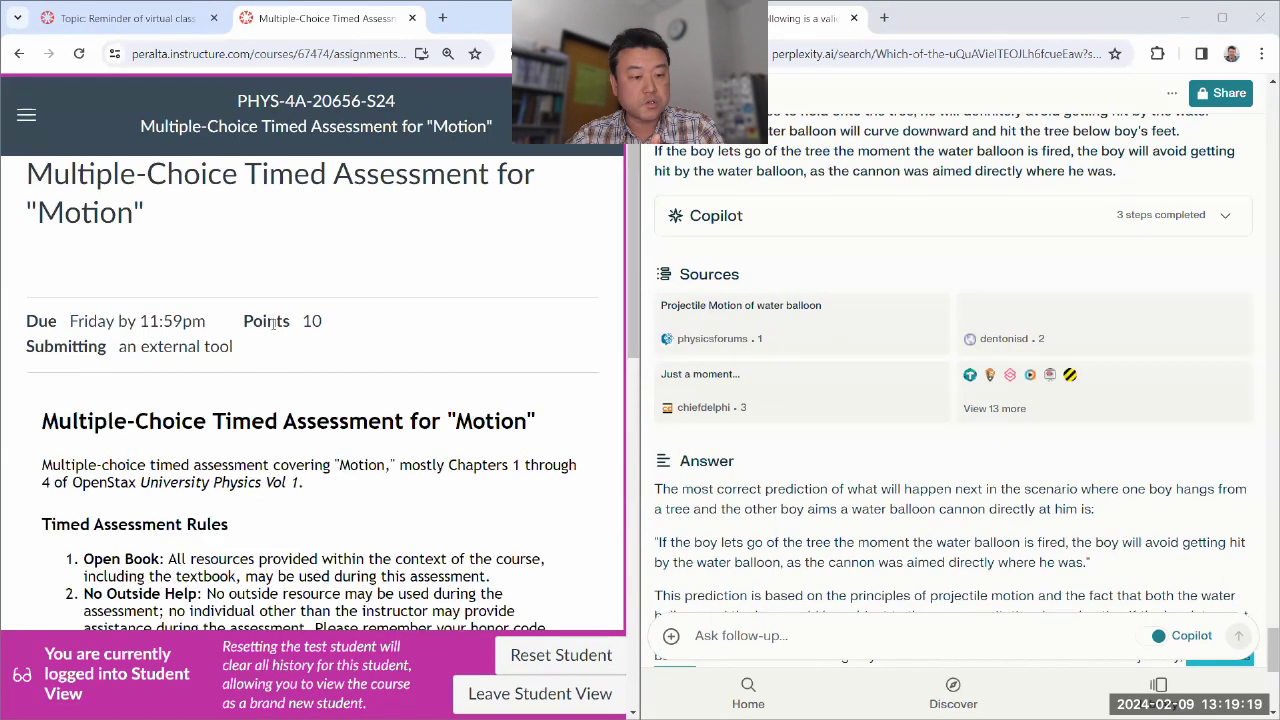
{"action": "scroll", "coordinate": [273, 323], "scroll_direction": "down", "scroll_amount": 8}
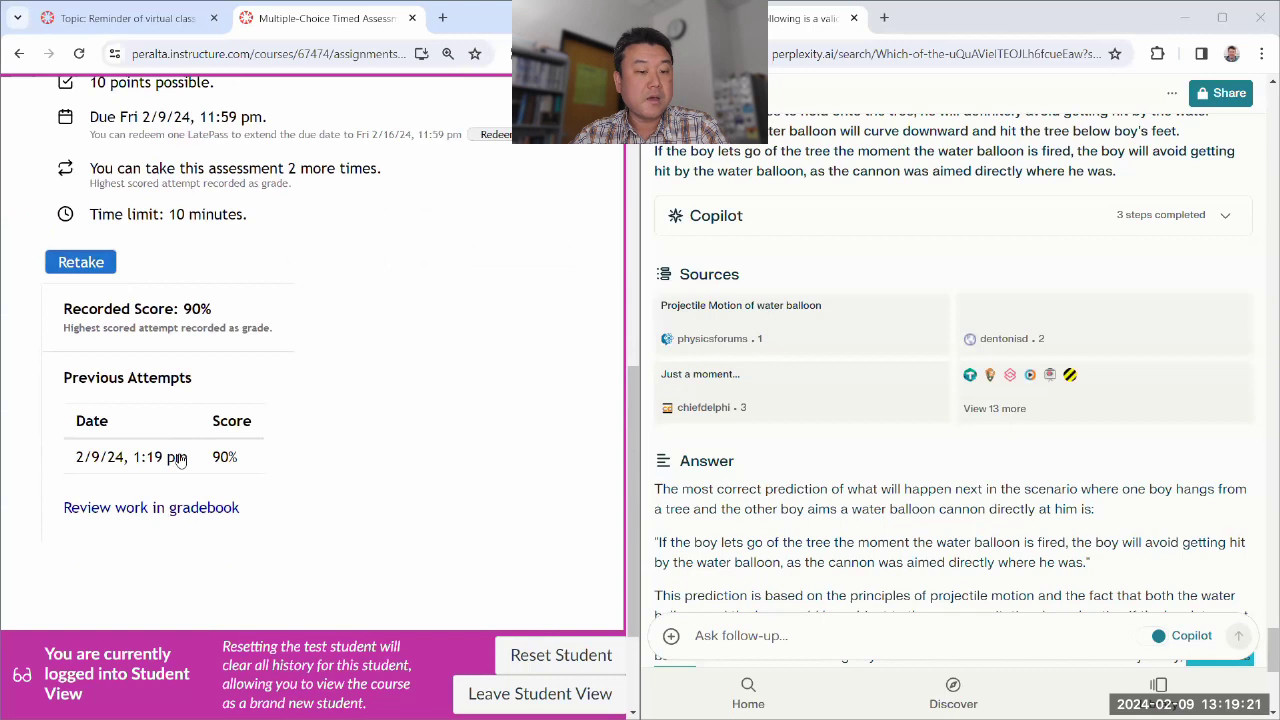
{"action": "left_click", "coordinate": [130, 428]}
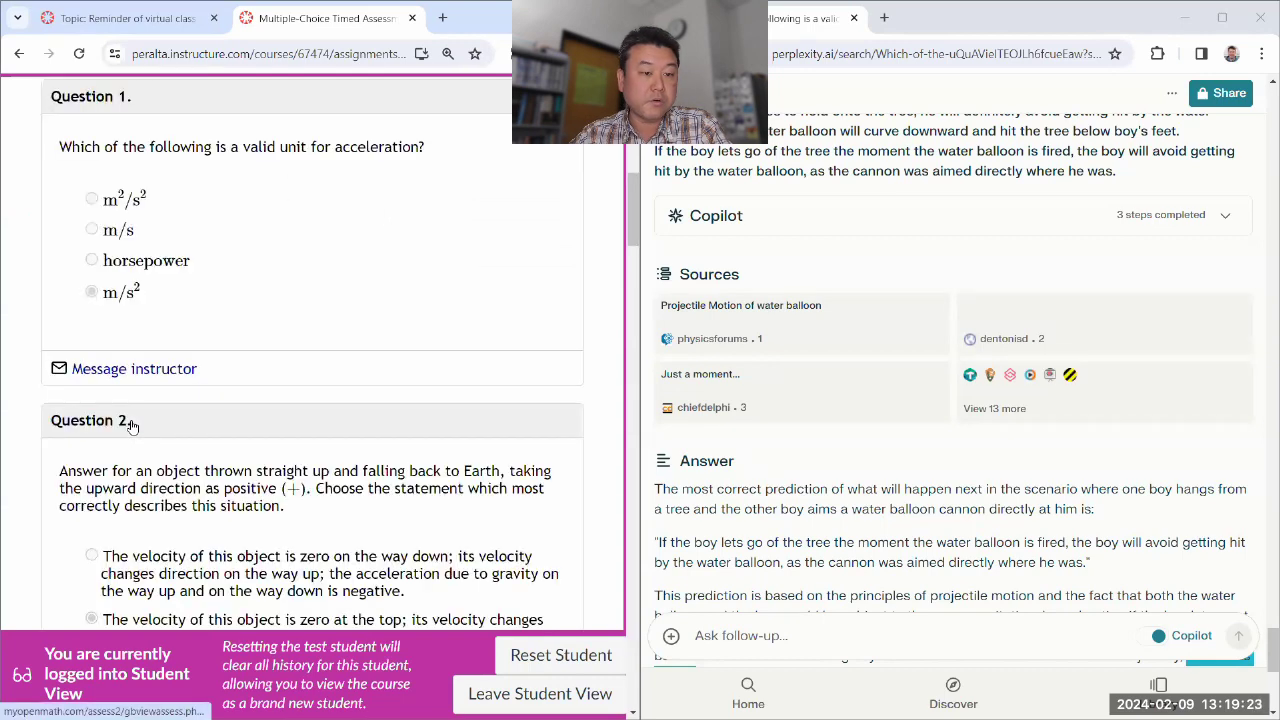
{"action": "scroll", "coordinate": [235, 403], "scroll_direction": "up", "scroll_amount": 5}
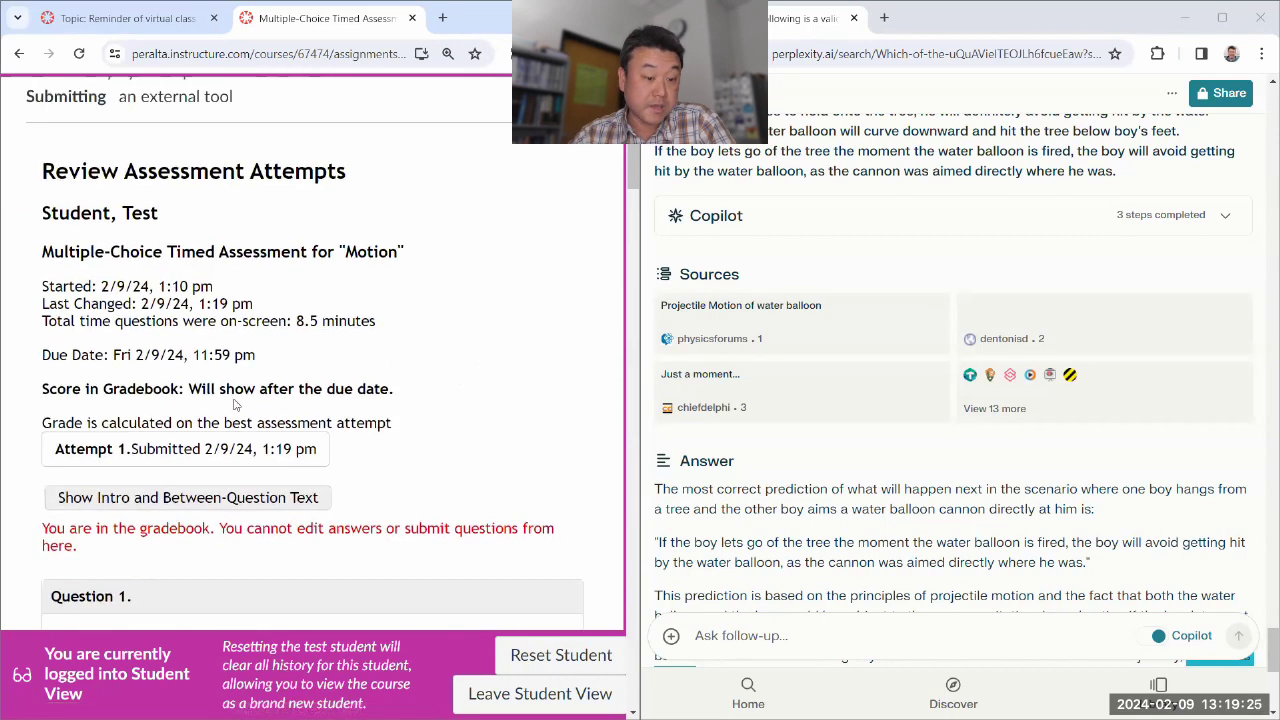
{"action": "scroll", "coordinate": [235, 403], "scroll_direction": "down", "scroll_amount": 1}
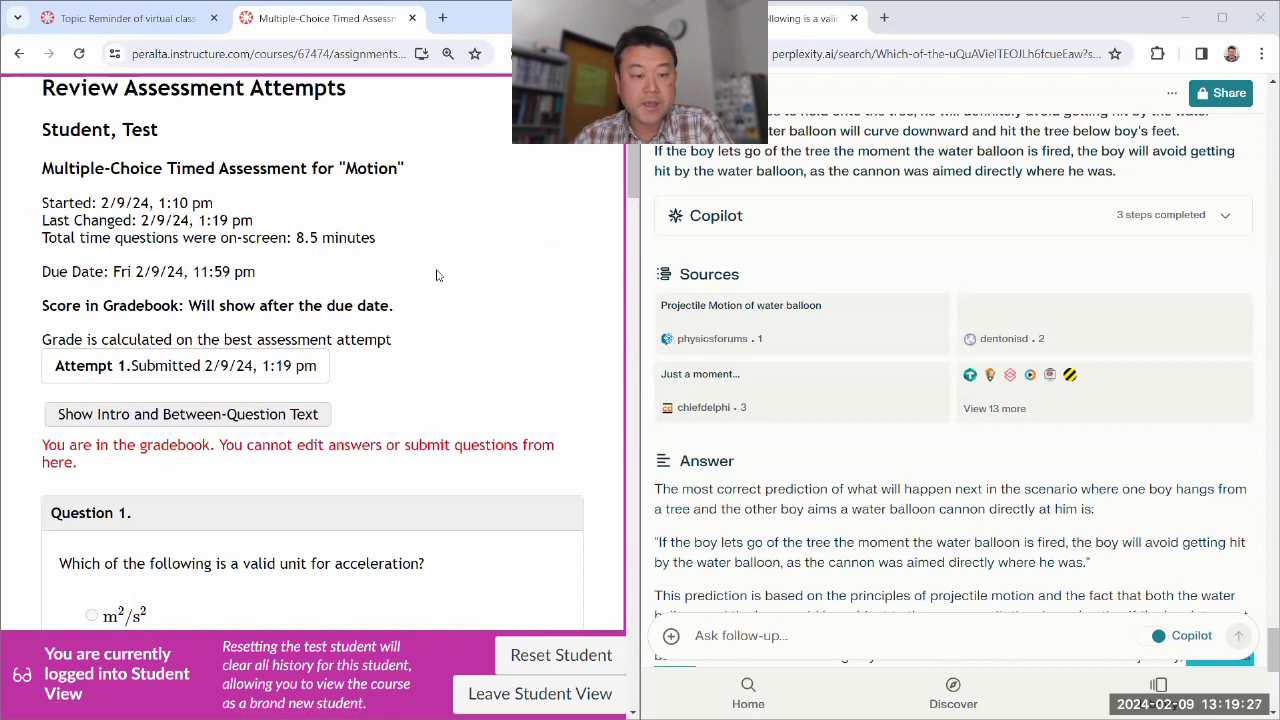
{"action": "scroll", "coordinate": [436, 275], "scroll_direction": "down", "scroll_amount": 2}
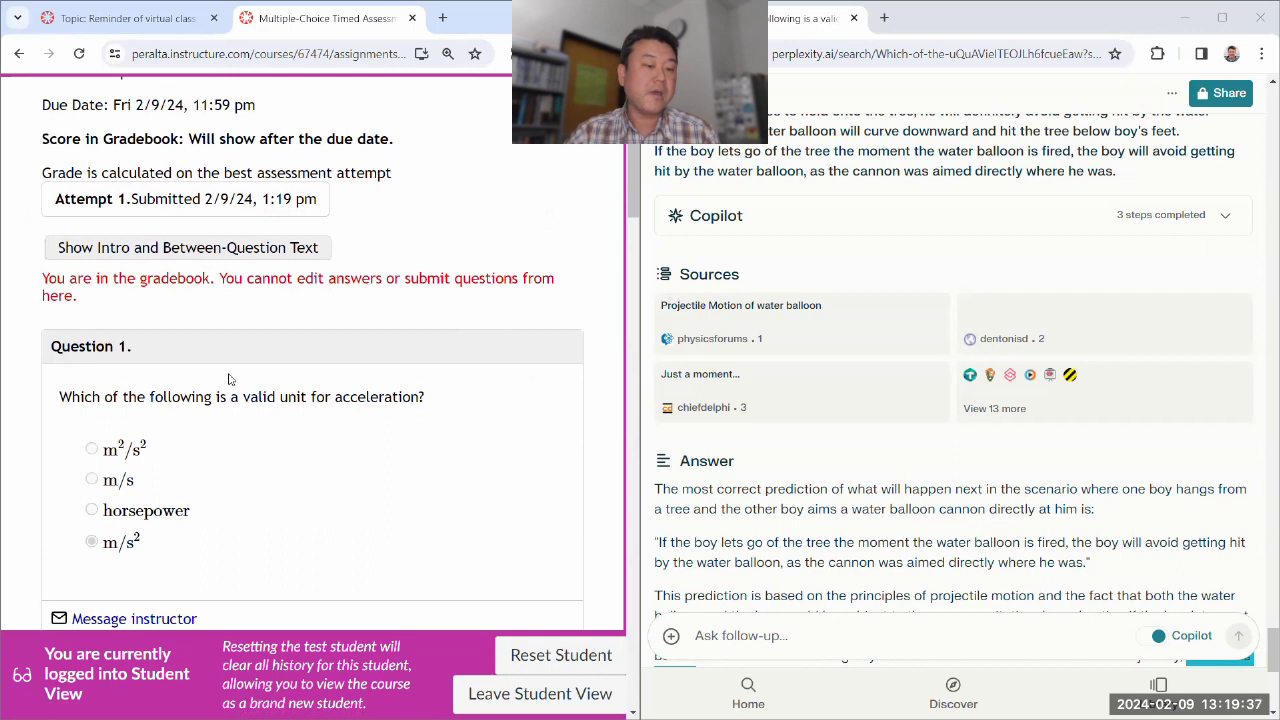
{"action": "scroll", "coordinate": [289, 333], "scroll_direction": "up", "scroll_amount": 1}
{"action": "scroll", "coordinate": [289, 333], "scroll_direction": "up", "scroll_amount": 3}
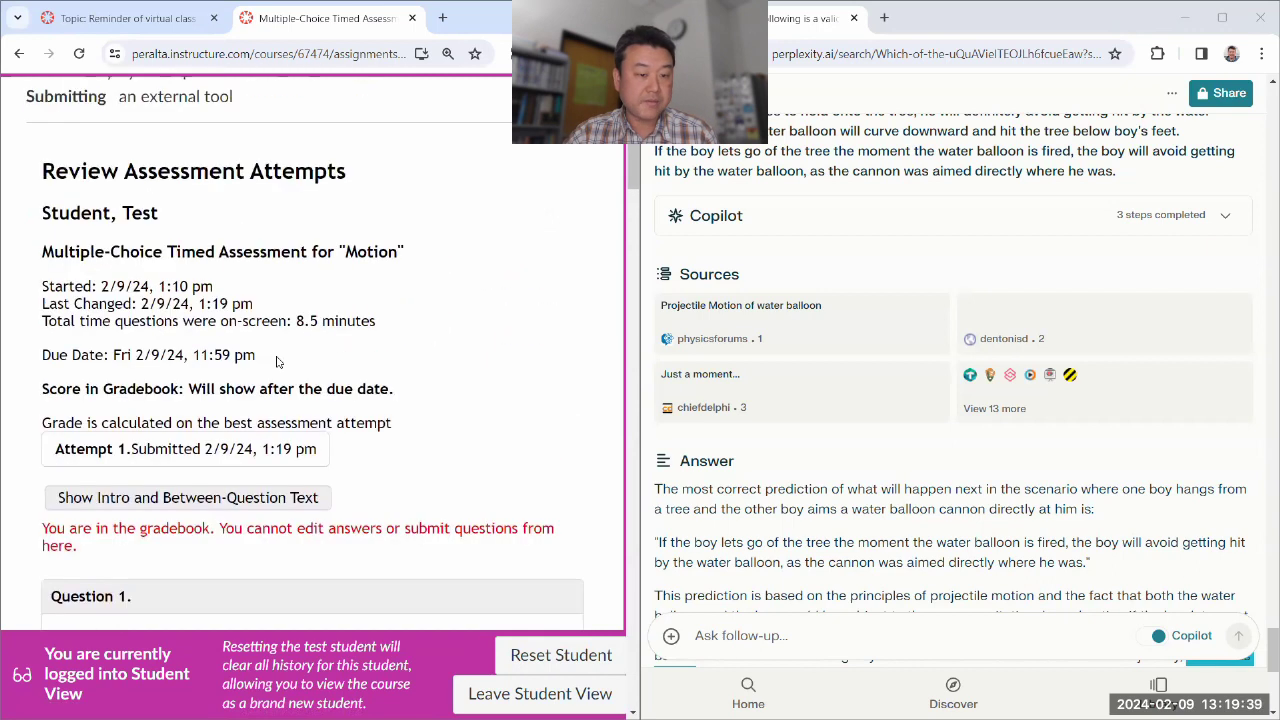
{"action": "scroll", "coordinate": [270, 375], "scroll_direction": "down", "scroll_amount": 2}
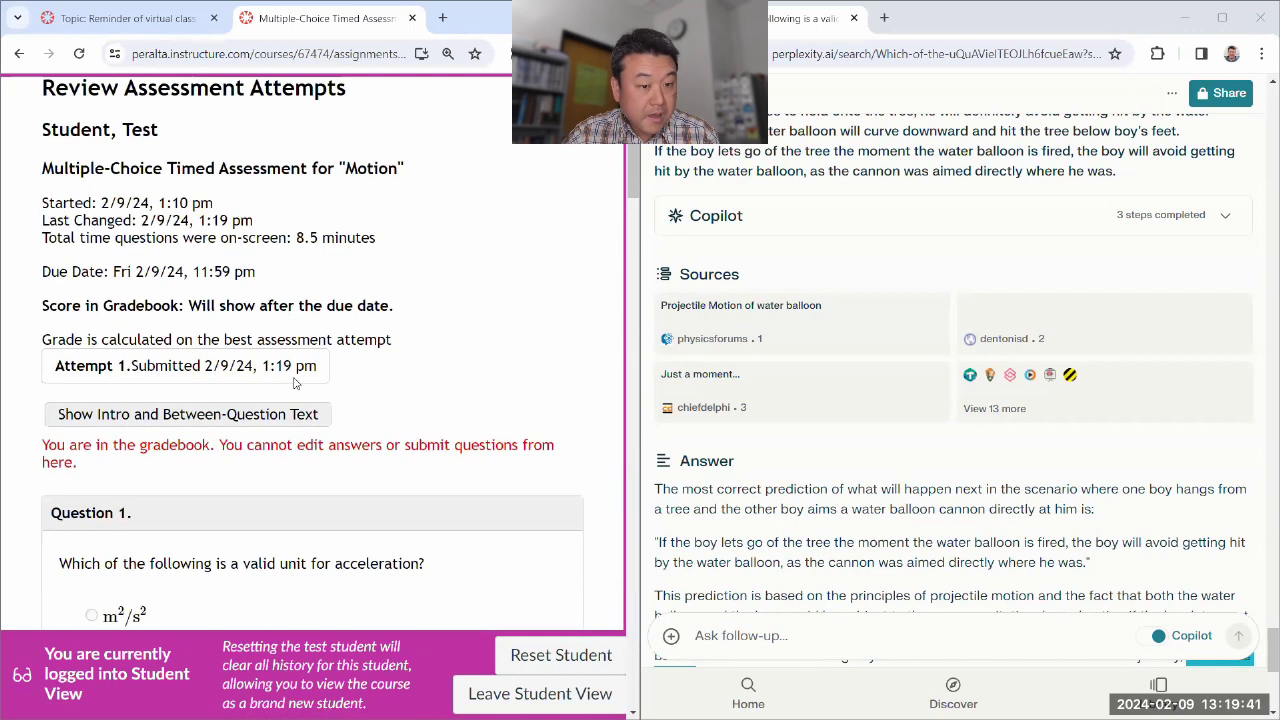
{"action": "scroll", "coordinate": [300, 383], "scroll_direction": "down", "scroll_amount": 1}
{"action": "scroll", "coordinate": [255, 337], "scroll_direction": "down", "scroll_amount": 4}
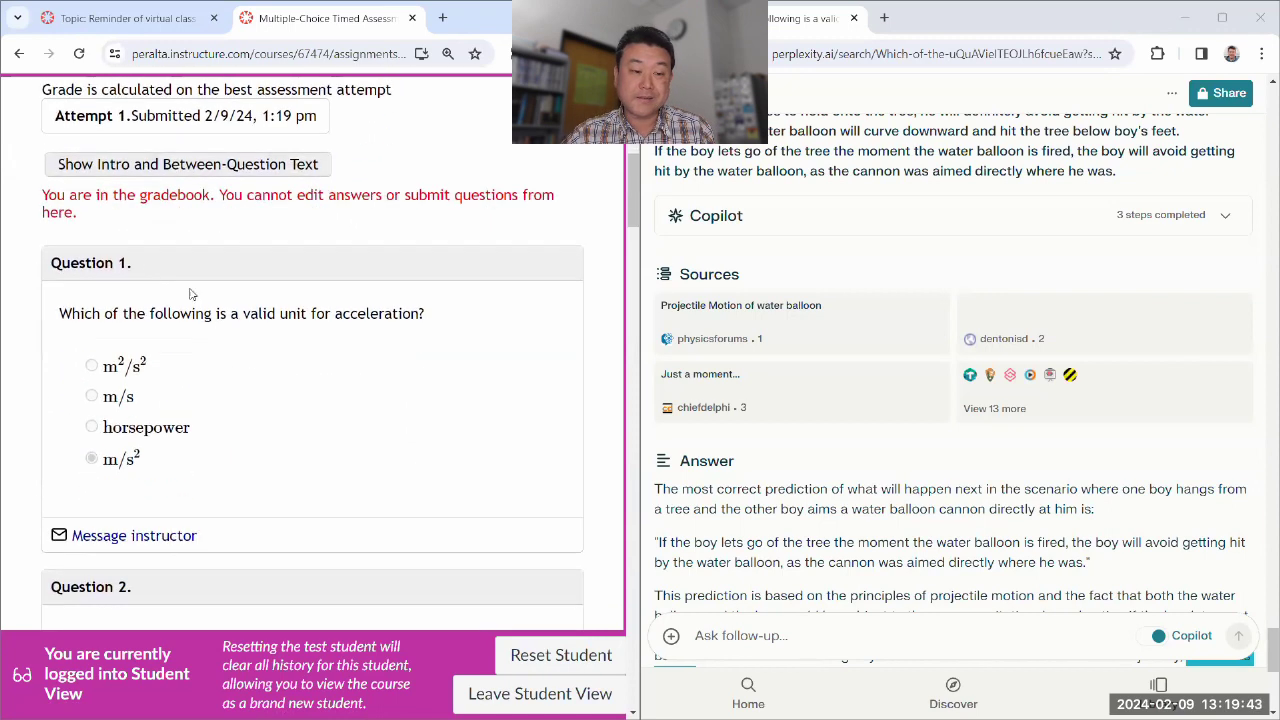
{"action": "scroll", "coordinate": [160, 283], "scroll_direction": "down", "scroll_amount": 2}
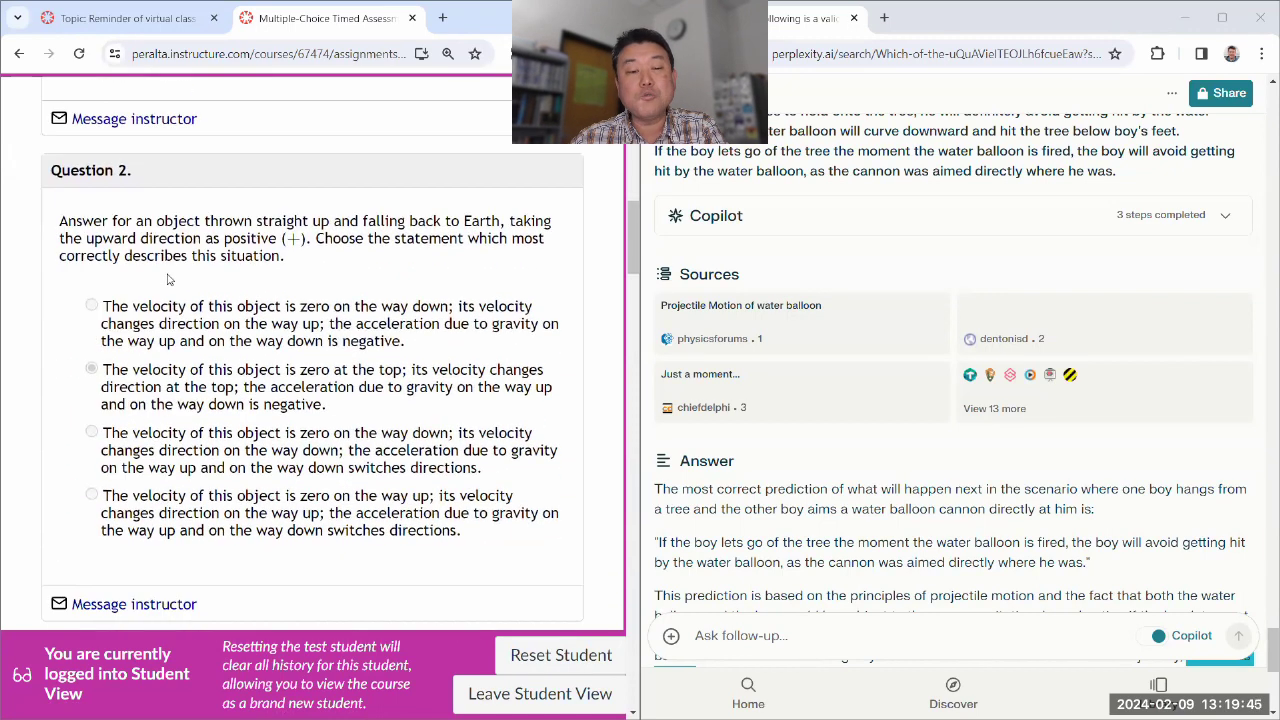
{"action": "scroll", "coordinate": [246, 305], "scroll_direction": "down", "scroll_amount": 1}
{"action": "scroll", "coordinate": [246, 305], "scroll_direction": "down", "scroll_amount": 2}
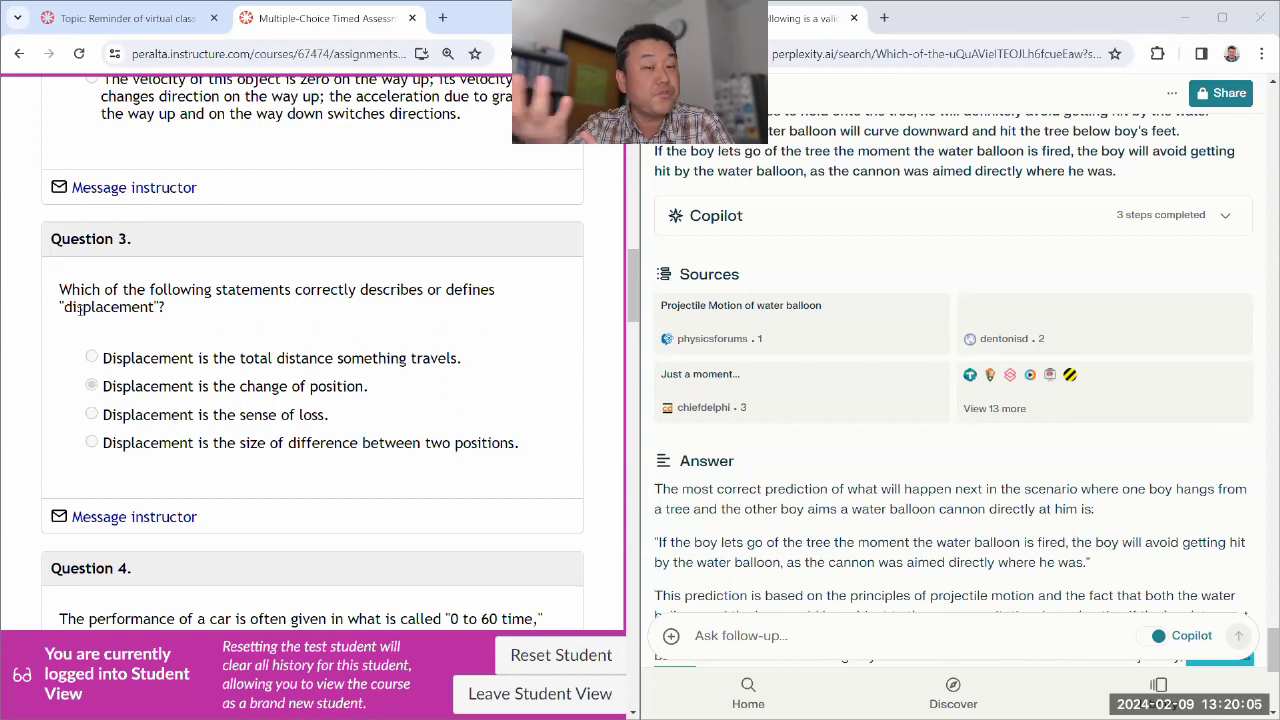
Copy Question 3 and its four answers from the quiz review
{"action": "scroll", "coordinate": [140, 234], "scroll_direction": "down", "scroll_amount": 4}
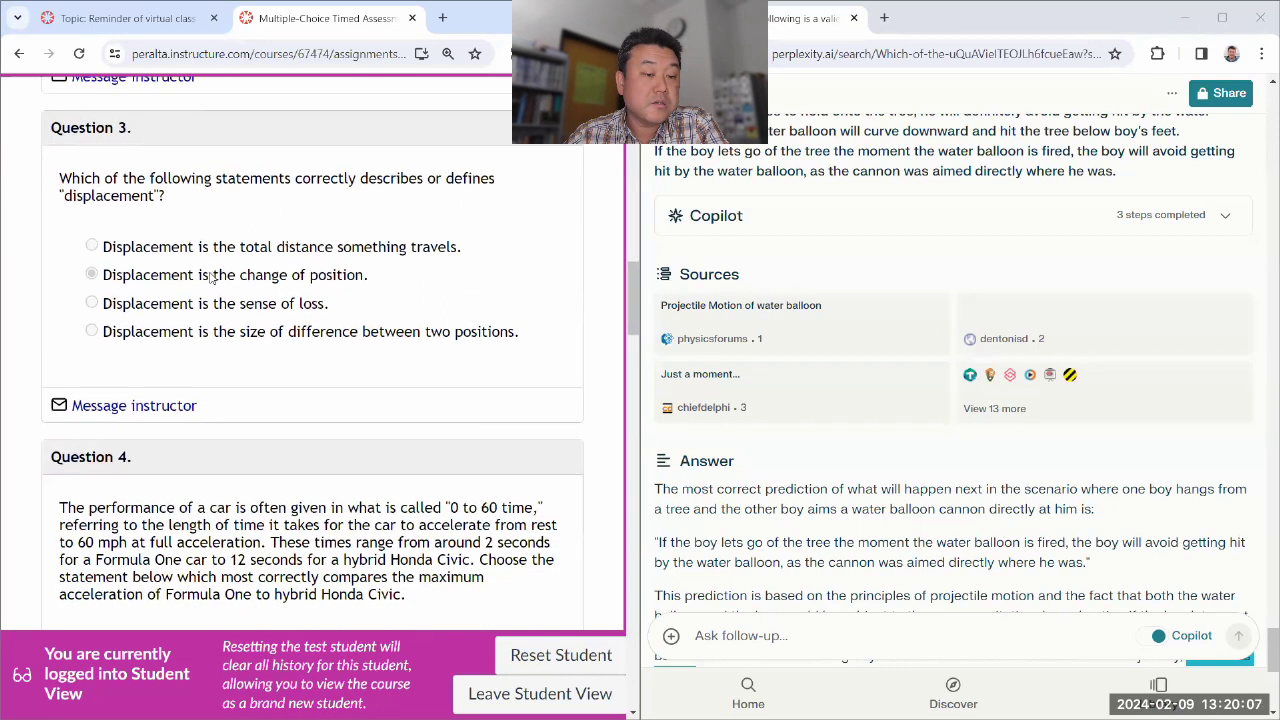
{"action": "scroll", "coordinate": [217, 281], "scroll_direction": "up", "scroll_amount": 4}
{"action": "left_click_drag", "start_coordinate": [56, 288], "coordinate": [531, 443]}
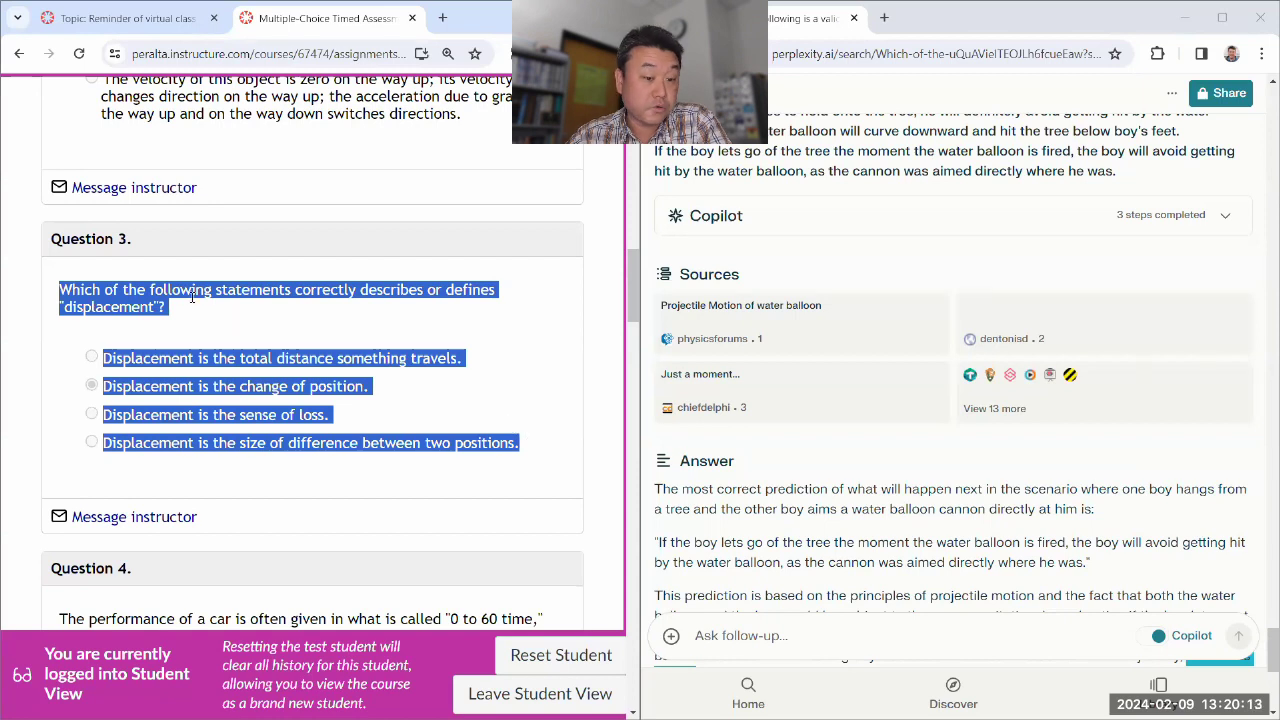
{"action": "right_click", "coordinate": [157, 300]}
{"action": "left_click", "coordinate": [224, 318]}
{"action": "scroll", "coordinate": [776, 600], "scroll_direction": "down", "scroll_amount": 3}
{"action": "scroll", "coordinate": [776, 607], "scroll_direction": "down", "scroll_amount": 3}
Paste Question 3 into Perplexity's follow-up box and label its choices (a)–(d)
{"action": "left_click", "coordinate": [785, 635]}
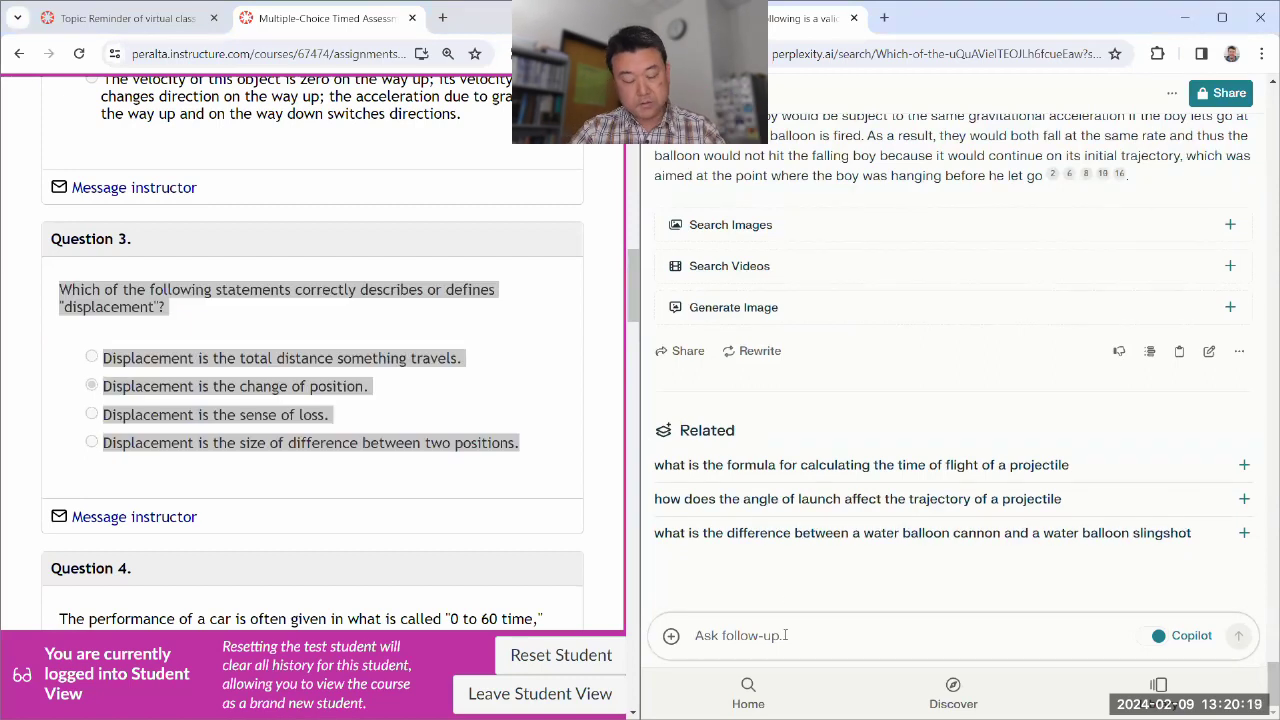
{"action": "key", "text": "ctrl+v"}
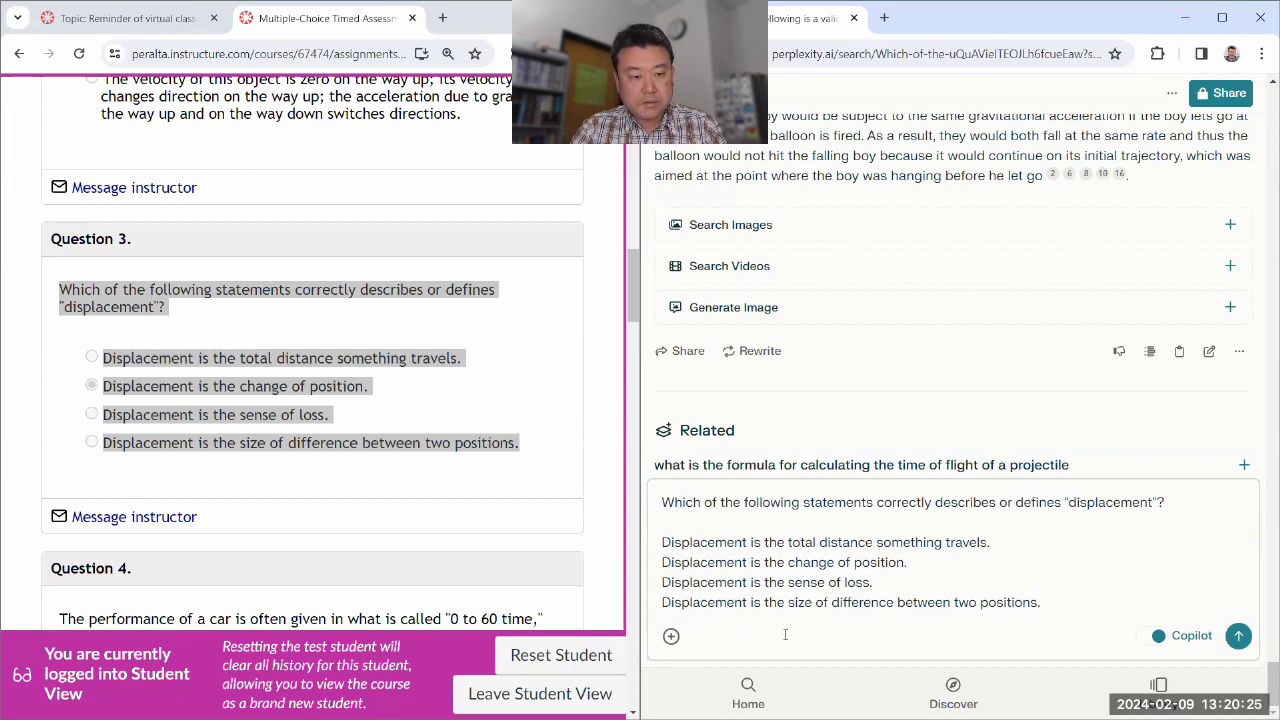
{"action": "key", "text": "Delete"}
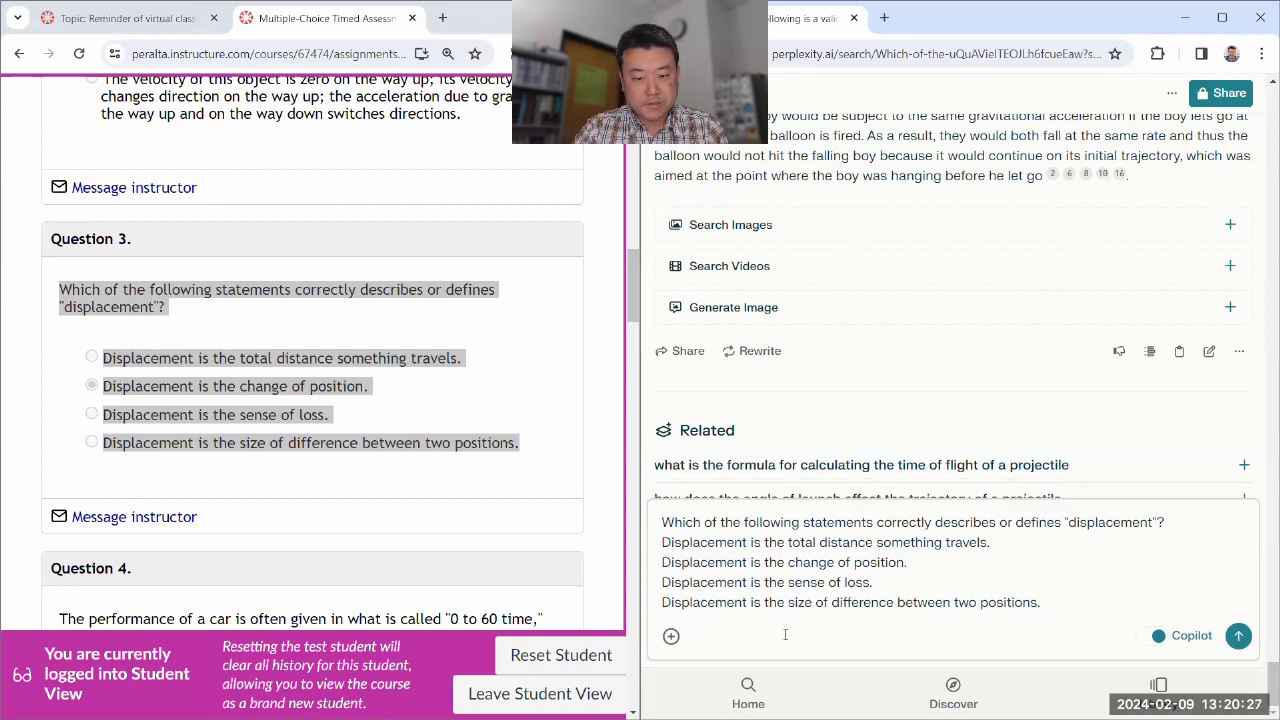
{"action": "type", "text": "(a)"}
{"action": "key", "text": "Home"}
{"action": "type", "text": "(b)"}
{"action": "key", "text": "Home"}
{"action": "type", "text": "(c)"}
{"action": "key", "text": "Home"}
{"action": "type", "text": "(d)"}
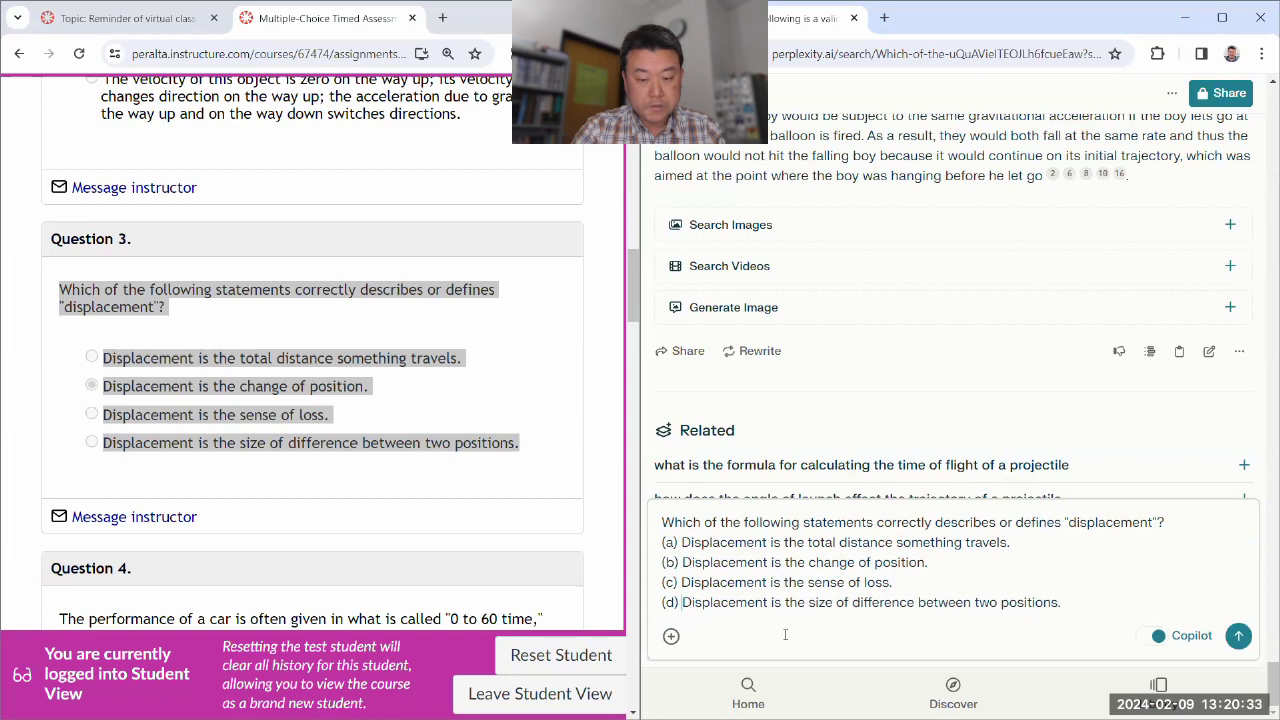
Add 'I answered (b), and I'm not sure that was correct. Was it correct?' and send it
{"action": "key", "text": "End"}
{"action": "key", "text": "shift+Return"}
{"action": "key", "text": "shift+Return"}
{"action": "type", "text": "I an"}
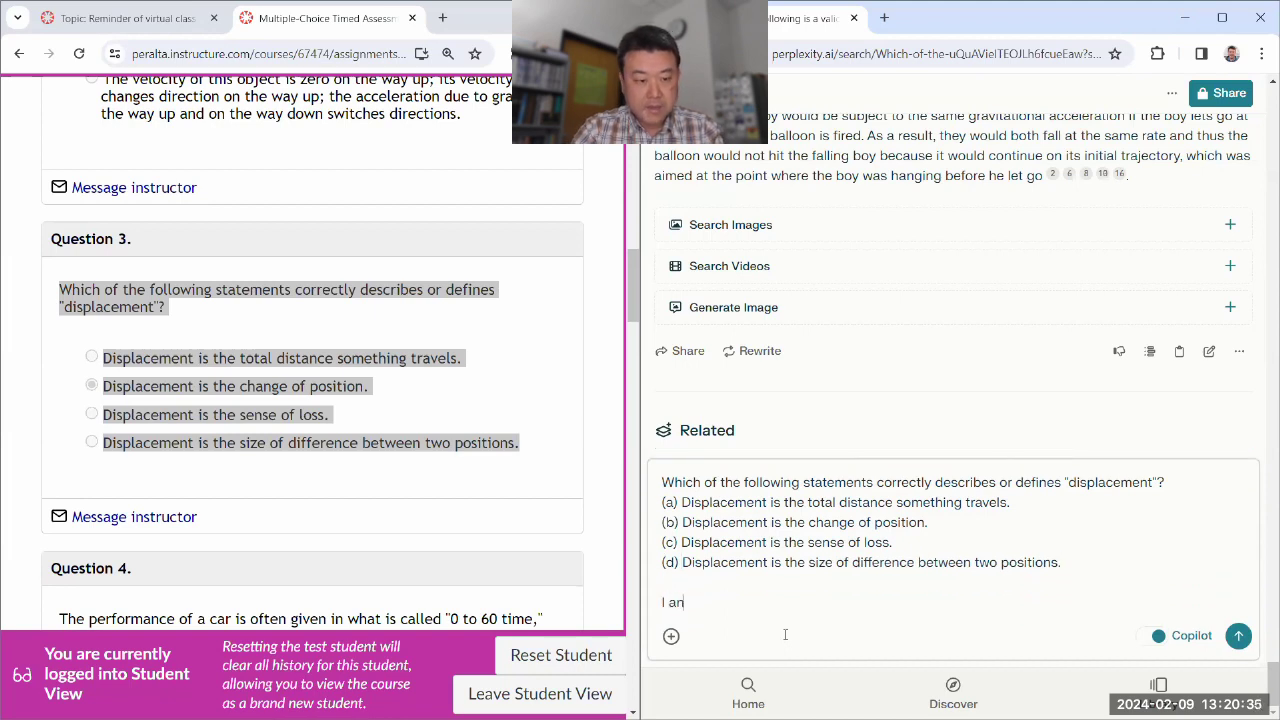
{"action": "type", "text": "swered (b), a"}
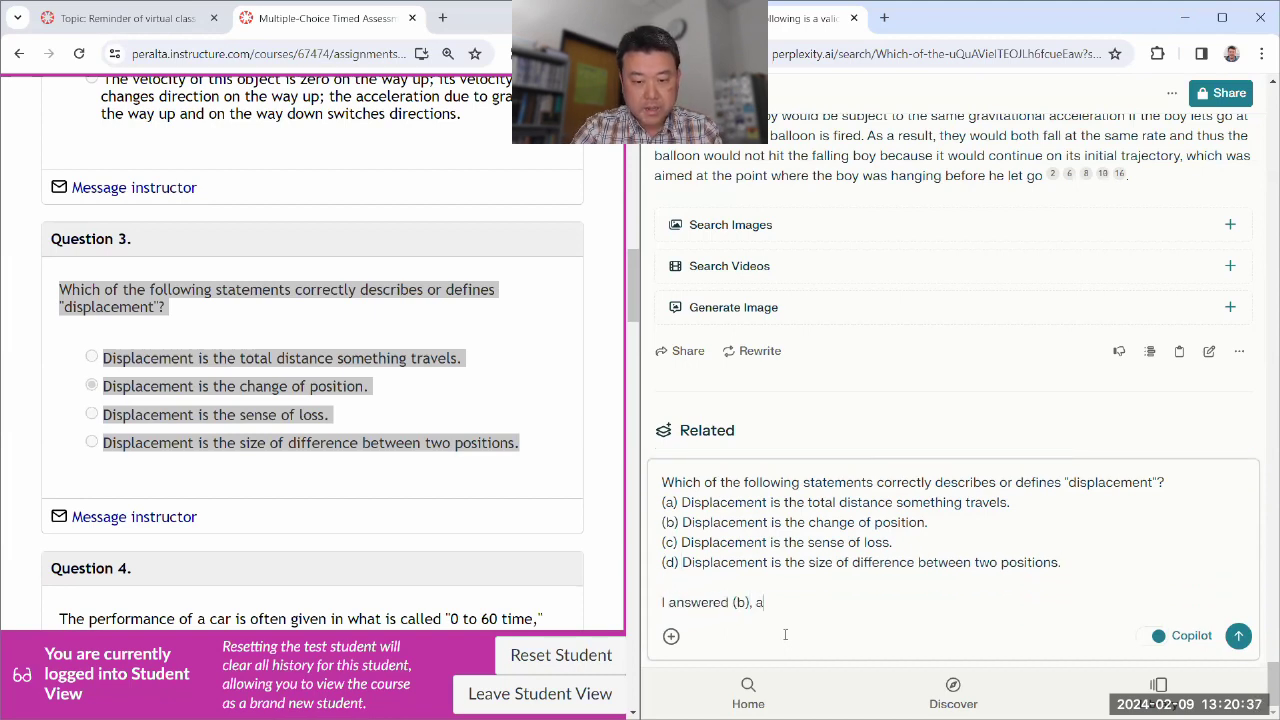
{"action": "type", "text": "nd I'm not sure i"}
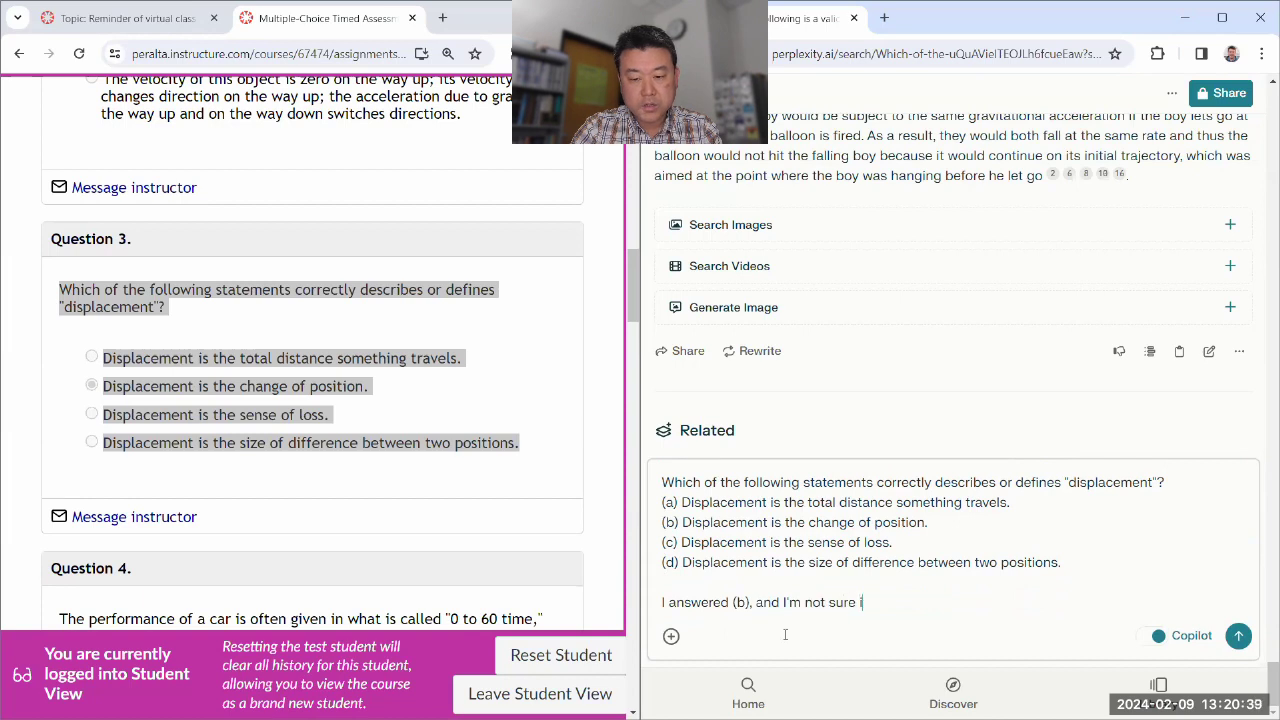
{"action": "type", "text": "that was correct"}
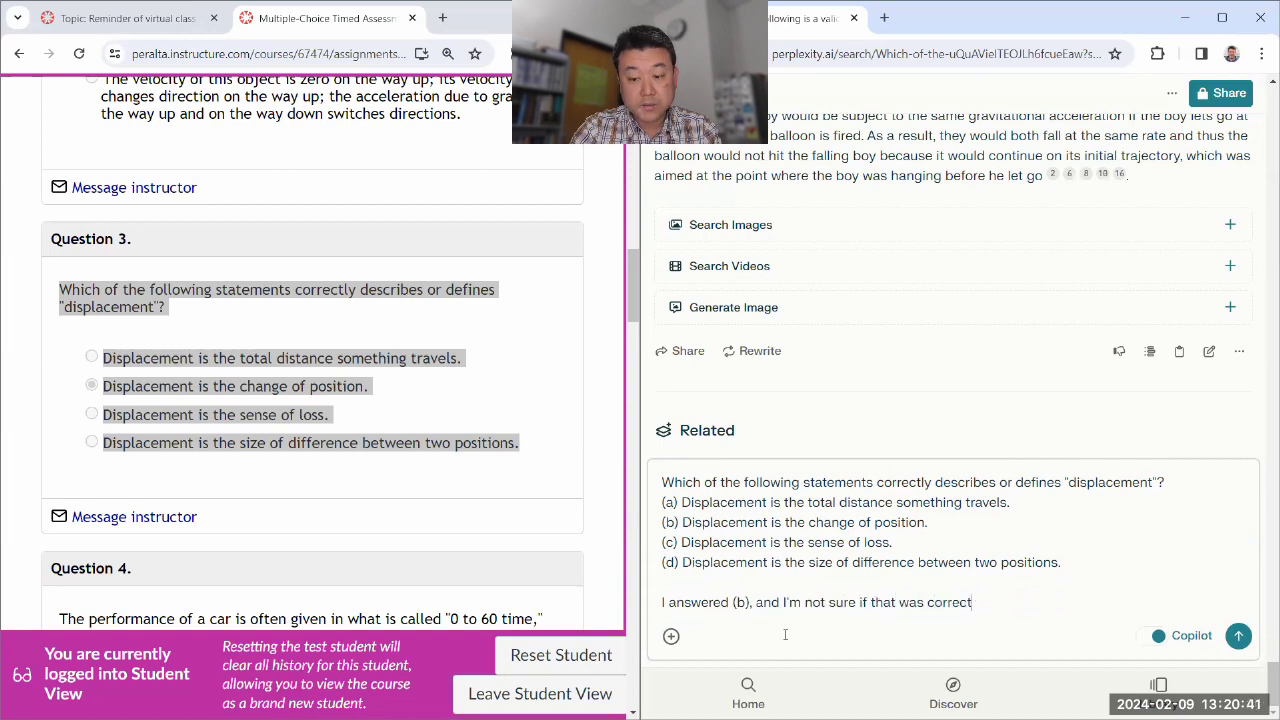
{"action": "type", "text": ". Was it correct?"}
{"action": "left_click", "coordinate": [1238, 636]}
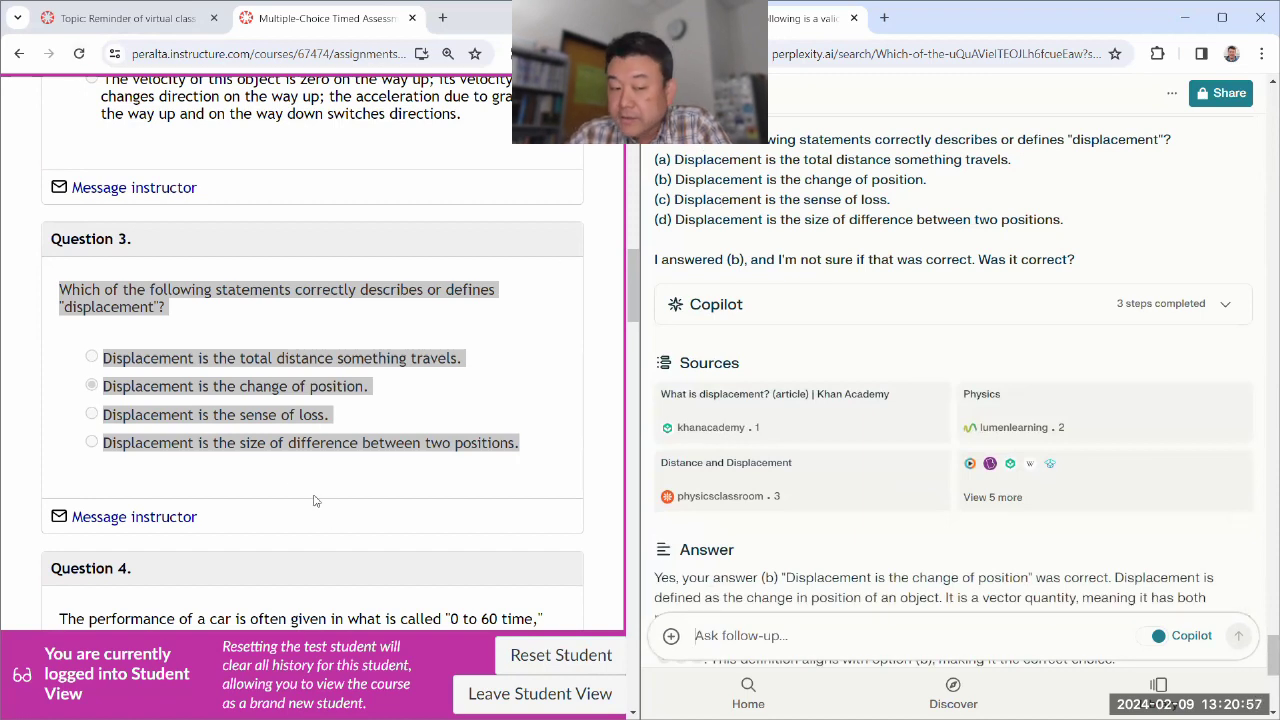
{"action": "left_click", "coordinate": [252, 491]}
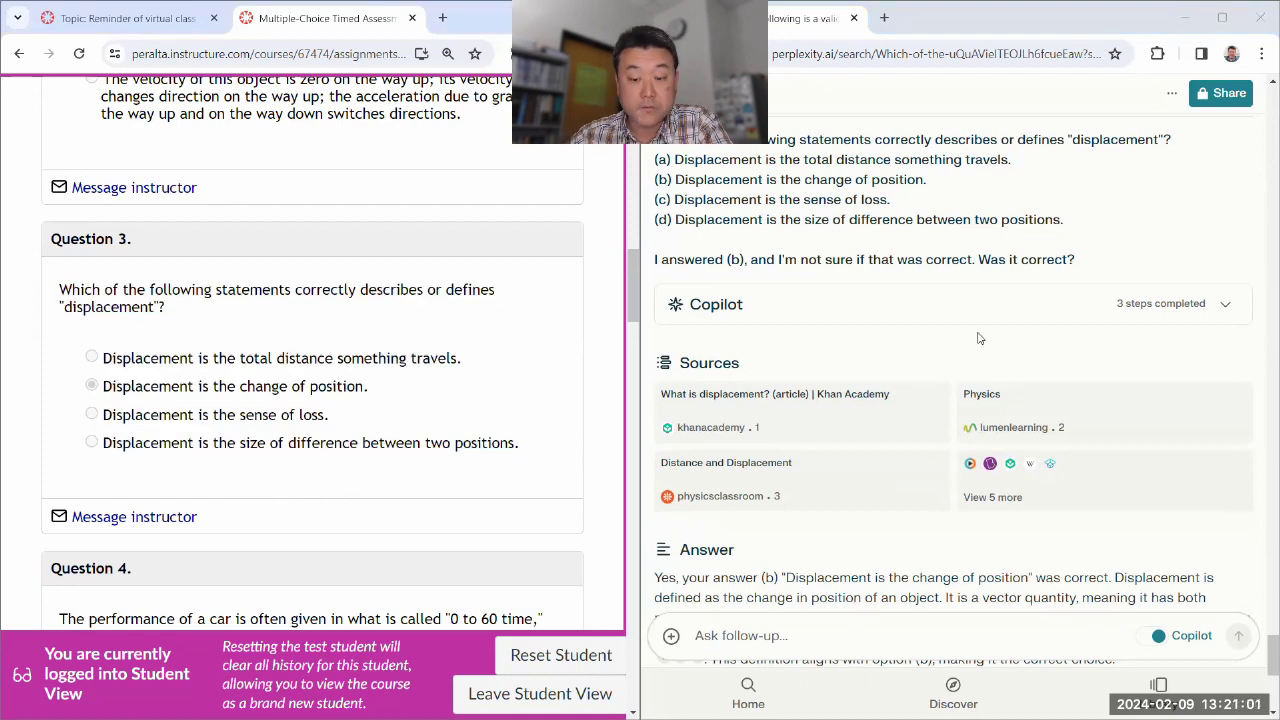
{"action": "scroll", "coordinate": [851, 233], "scroll_direction": "down", "scroll_amount": 2}
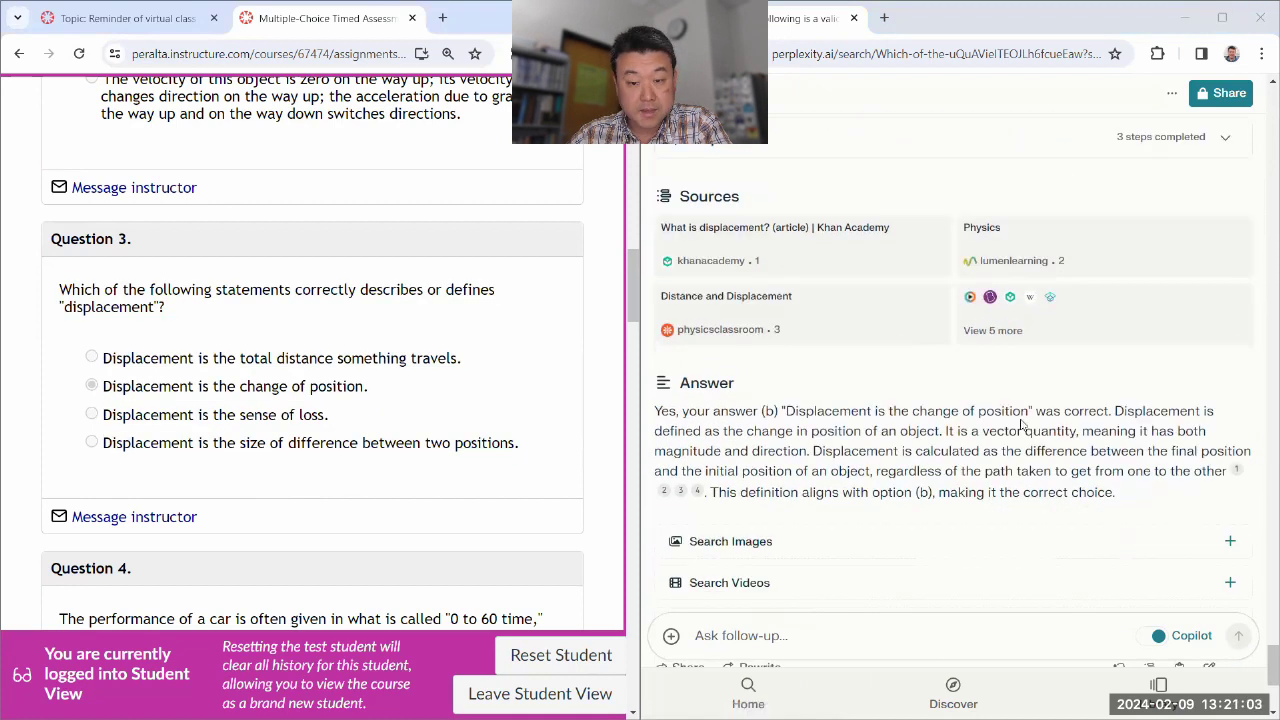
{"action": "scroll", "coordinate": [402, 430], "scroll_direction": "down", "scroll_amount": 4}
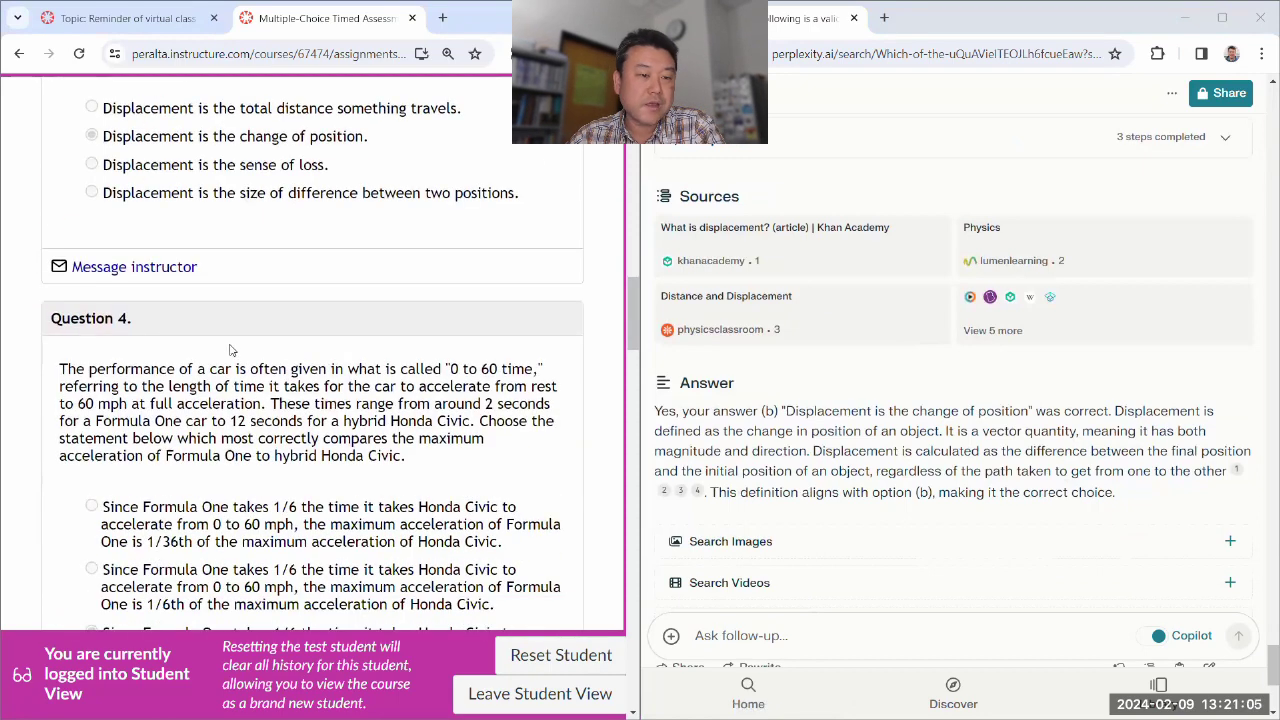
{"action": "scroll", "coordinate": [233, 345], "scroll_direction": "down", "scroll_amount": 20}
Copy Question 10 and its four choices from the quiz review
{"action": "scroll", "coordinate": [211, 367], "scroll_direction": "down", "scroll_amount": 6}
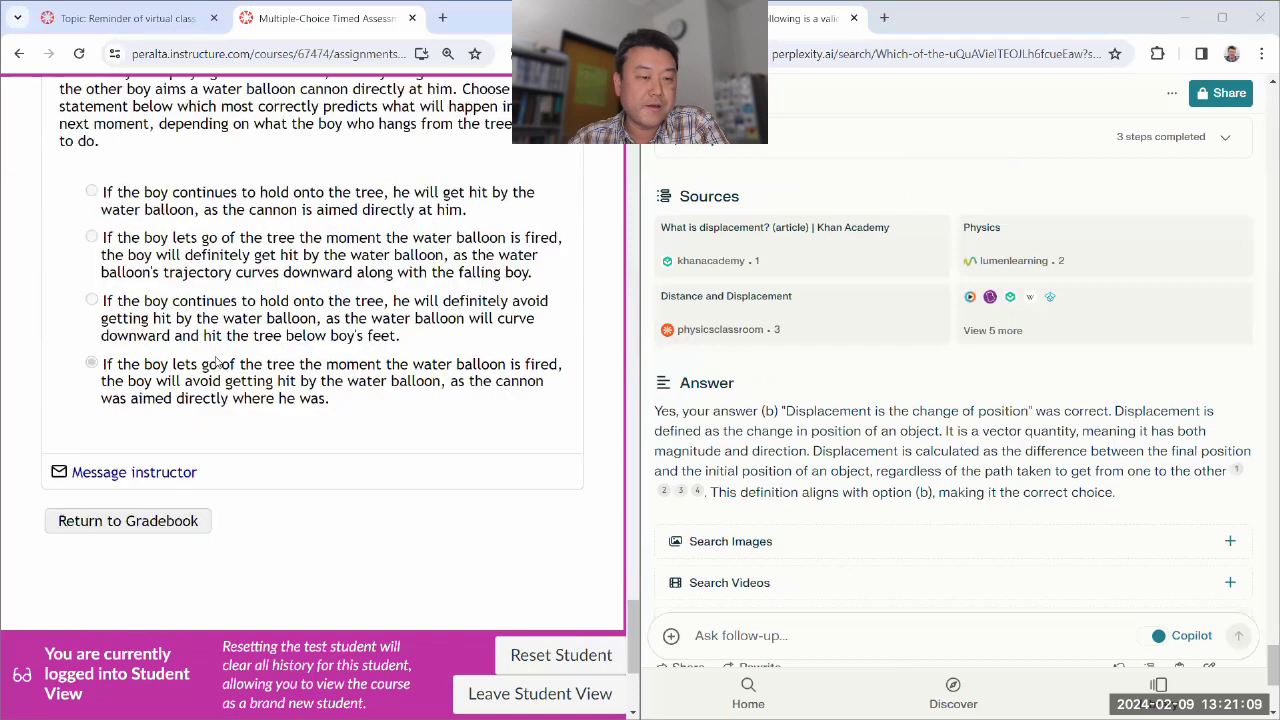
{"action": "scroll", "coordinate": [99, 260], "scroll_direction": "up", "scroll_amount": 3}
{"action": "left_click_drag", "start_coordinate": [59, 238], "coordinate": [452, 567]}
{"action": "right_click", "coordinate": [294, 240]}
{"action": "left_click", "coordinate": [329, 266]}
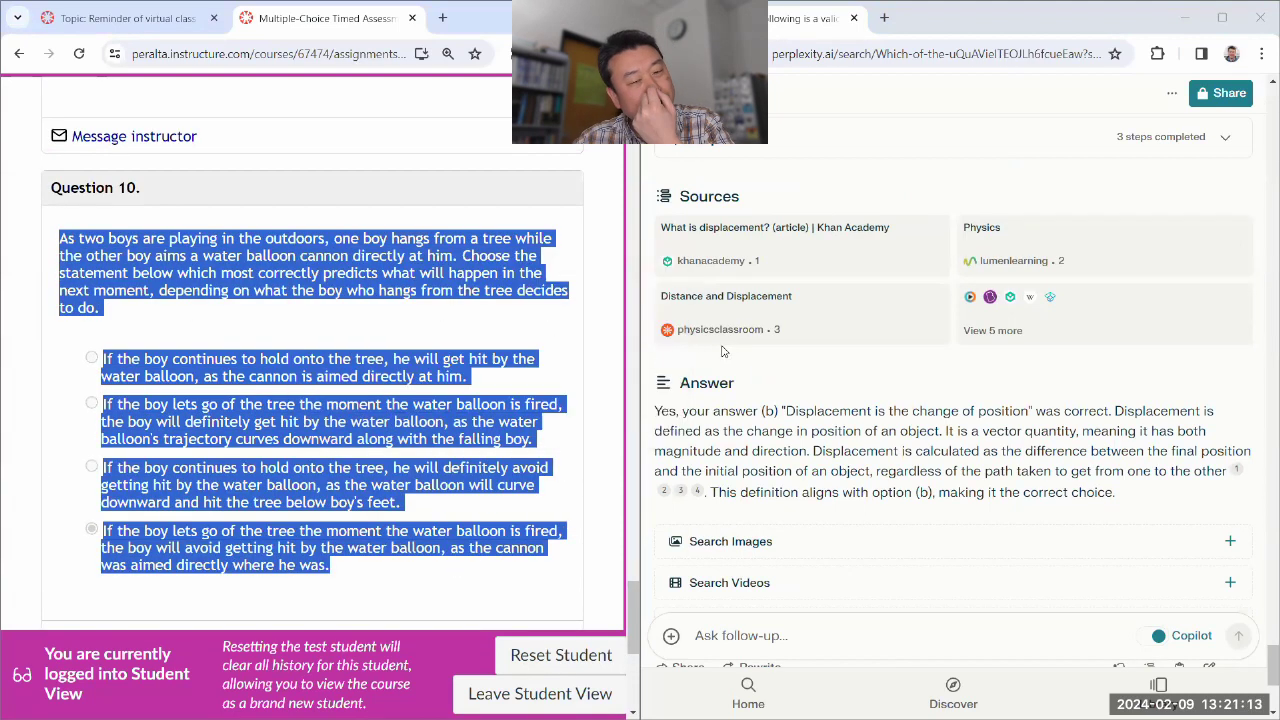
Paste Question 10 into Perplexity, letter the choices (a)–(d), and add 'I answered (d); is that correct'
{"action": "scroll", "coordinate": [815, 380], "scroll_direction": "down", "scroll_amount": 3}
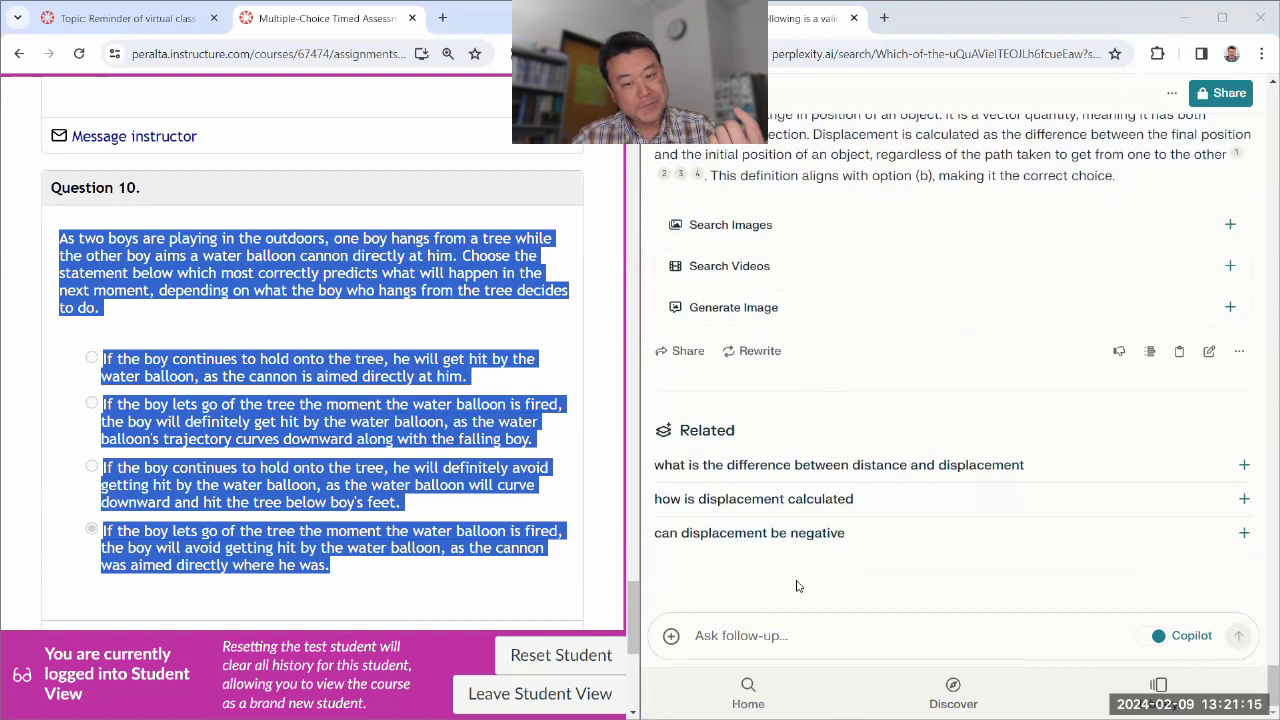
{"action": "left_click", "coordinate": [776, 635]}
{"action": "key", "text": "ctrl+v"}
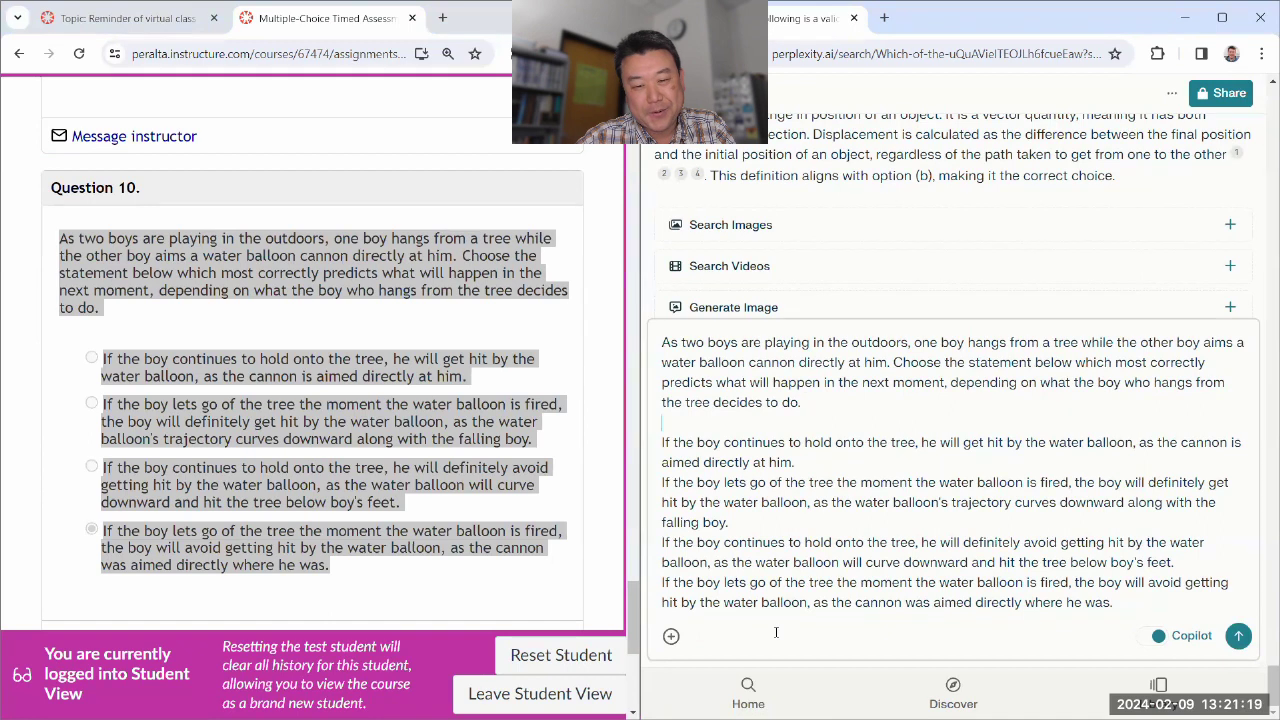
{"action": "type", "text": "(a) "}
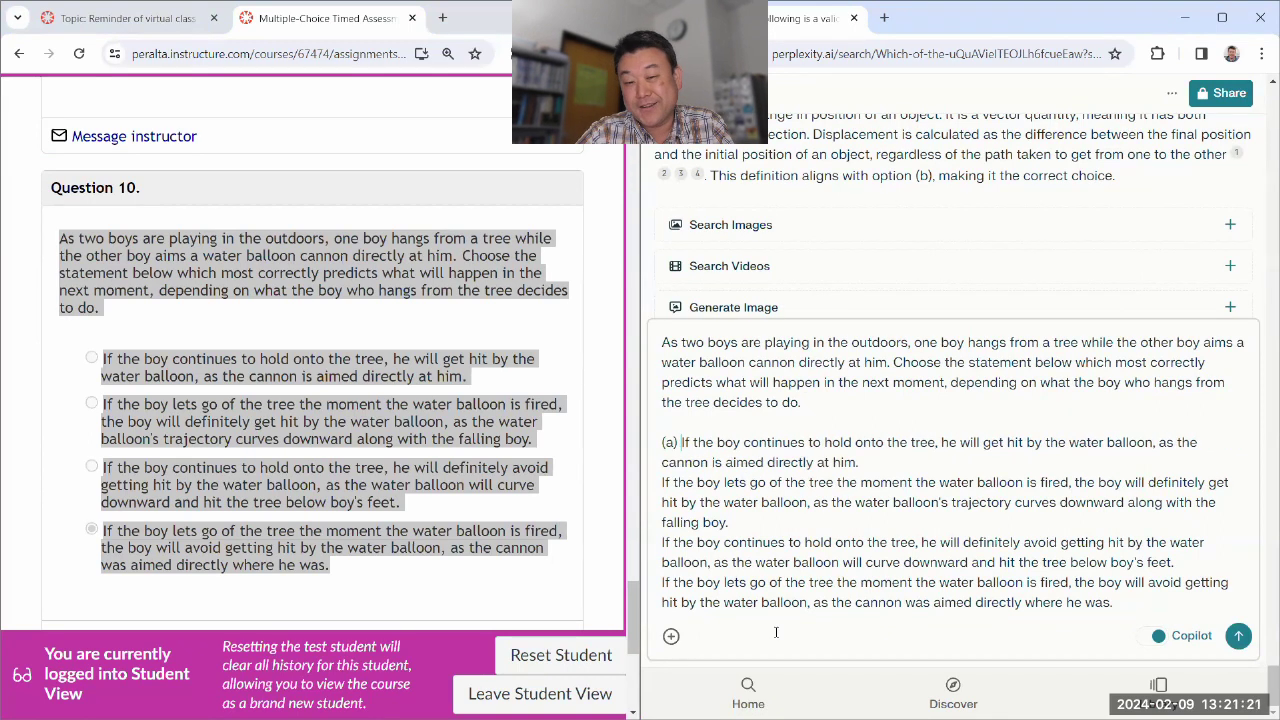
{"action": "type", "text": "(b) "}
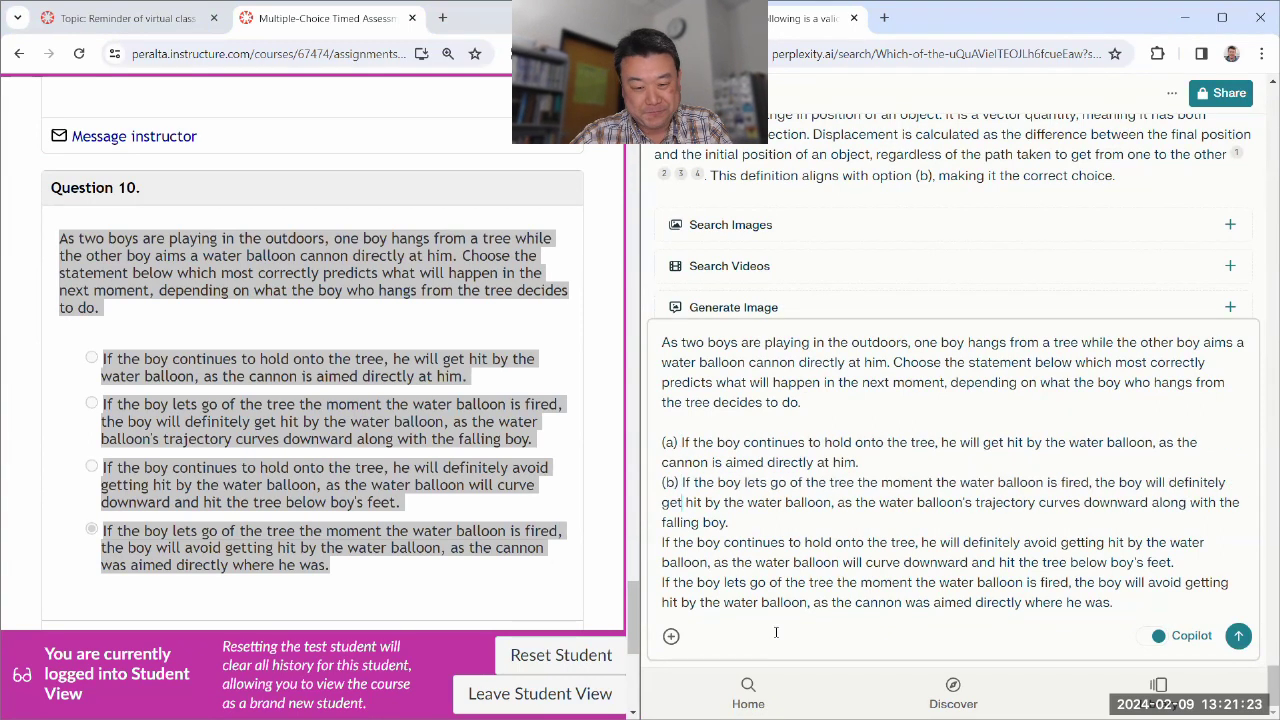
{"action": "type", "text": "("}
{"action": "type", "text": "c) "}
{"action": "type", "text": "(d)"}
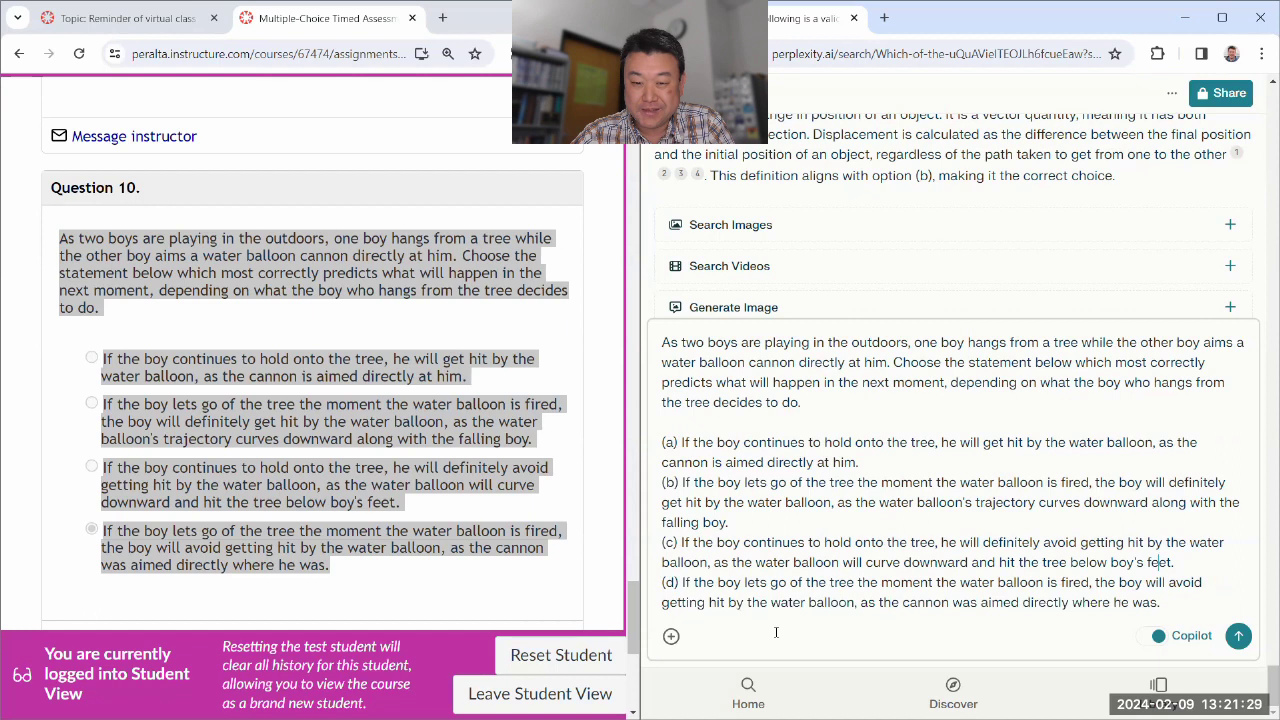
{"action": "key", "text": "BackSpace"}
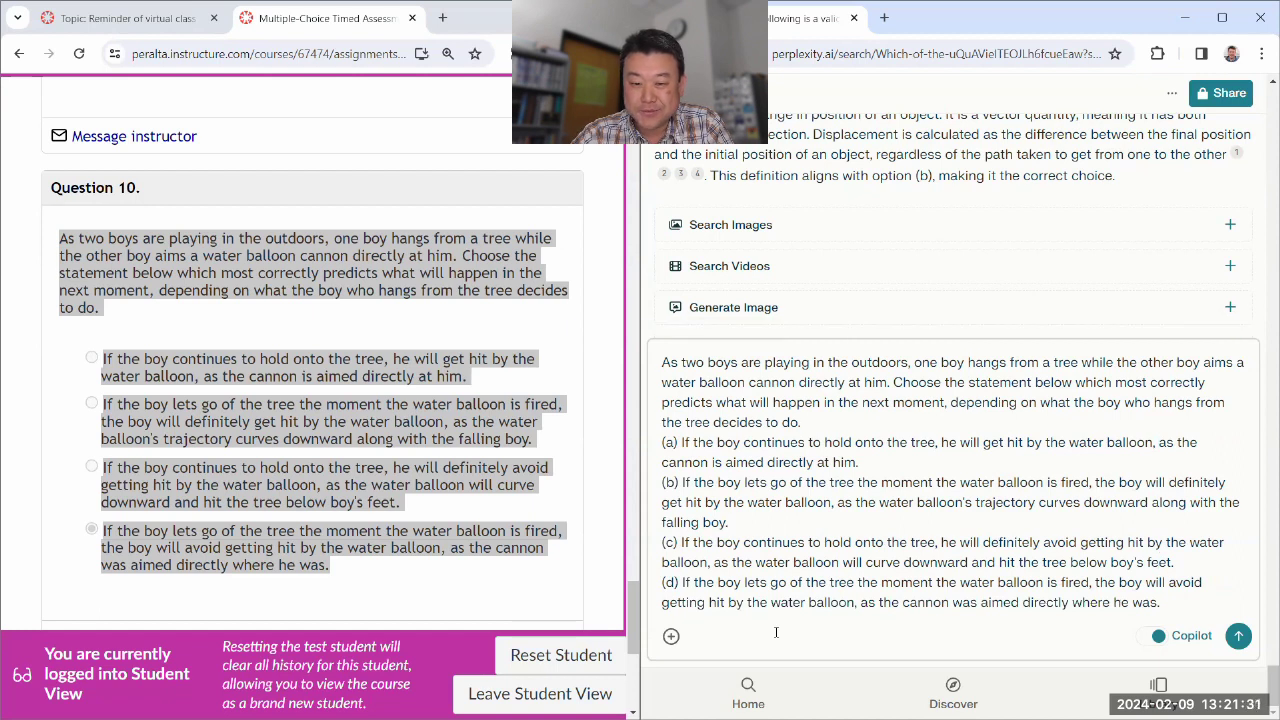
{"action": "key", "text": "shift+Return"}
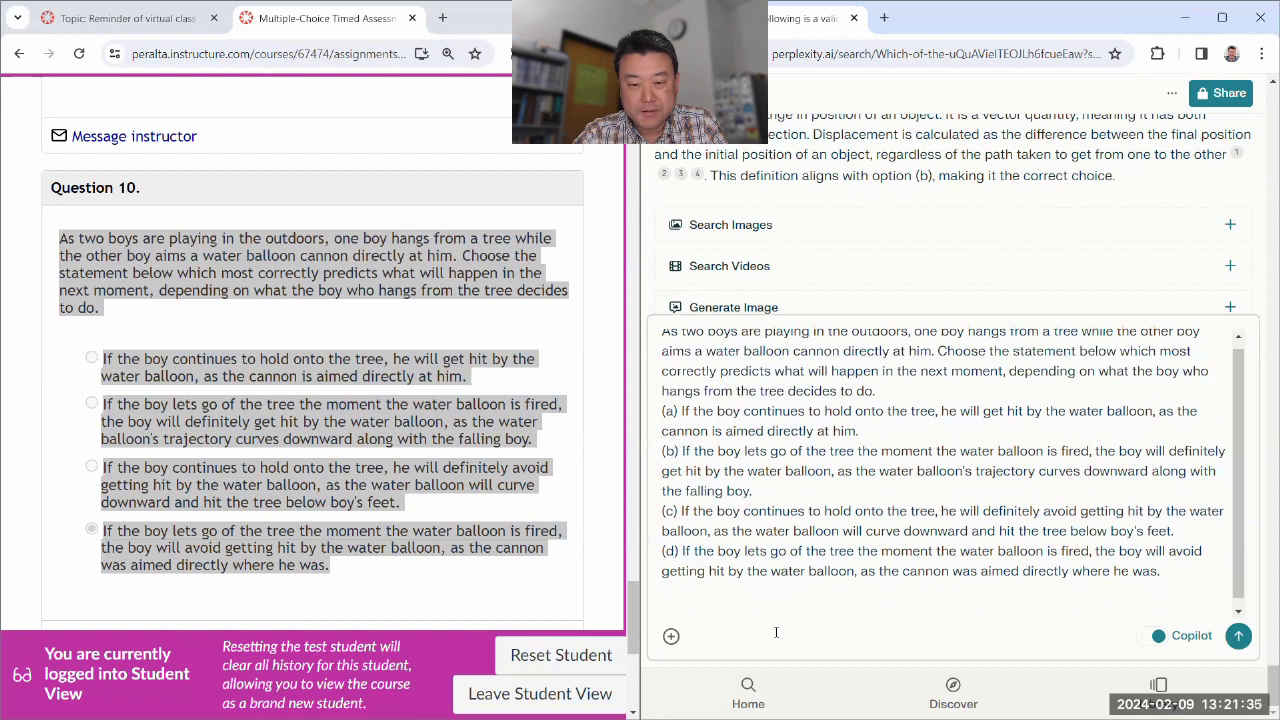
{"action": "type", "text": "I answered (d"}
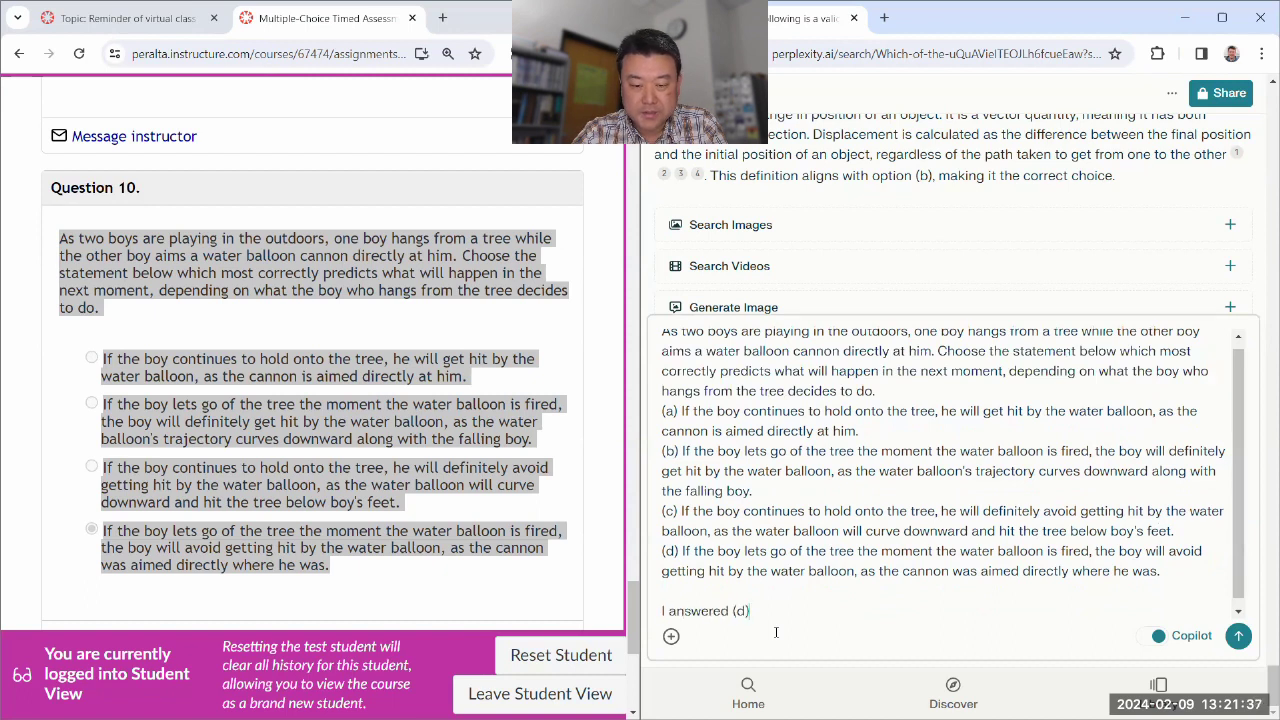
{"action": "type", "text": "); is that correct?"}
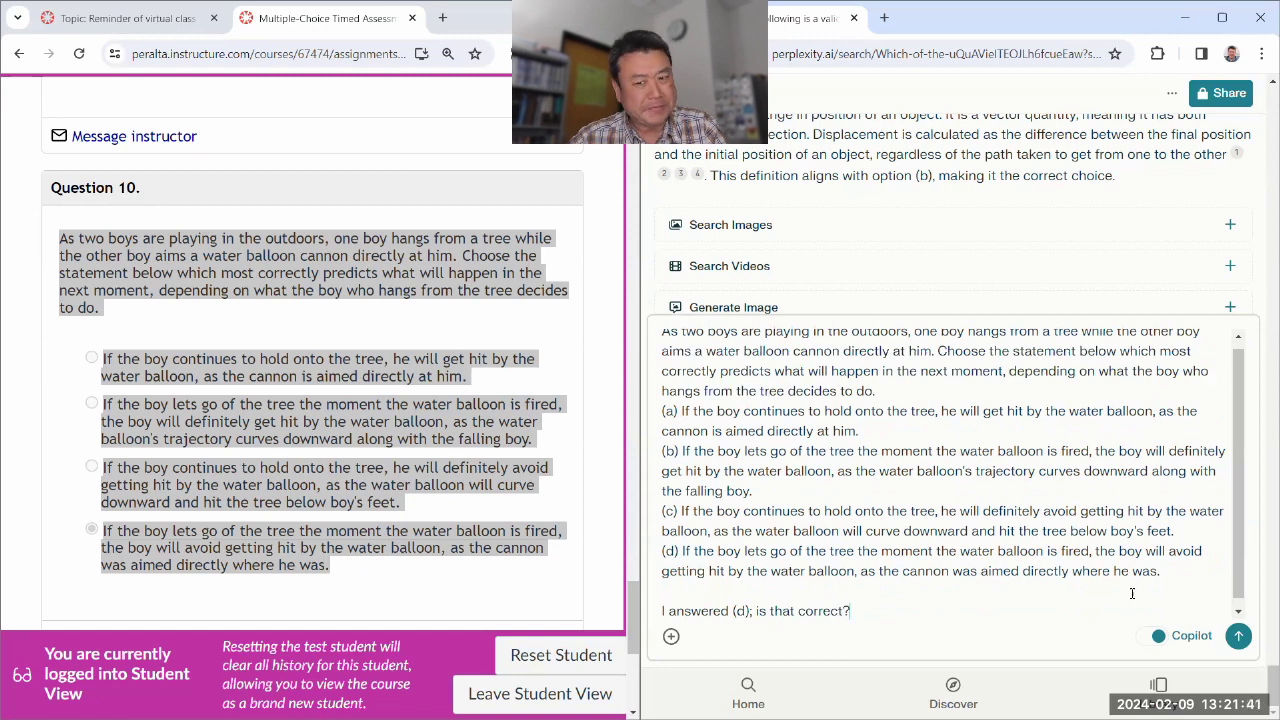
Send the question about answer (d) and reply Yes to Copilot's clarifying prompt
{"action": "left_click", "coordinate": [1238, 644]}
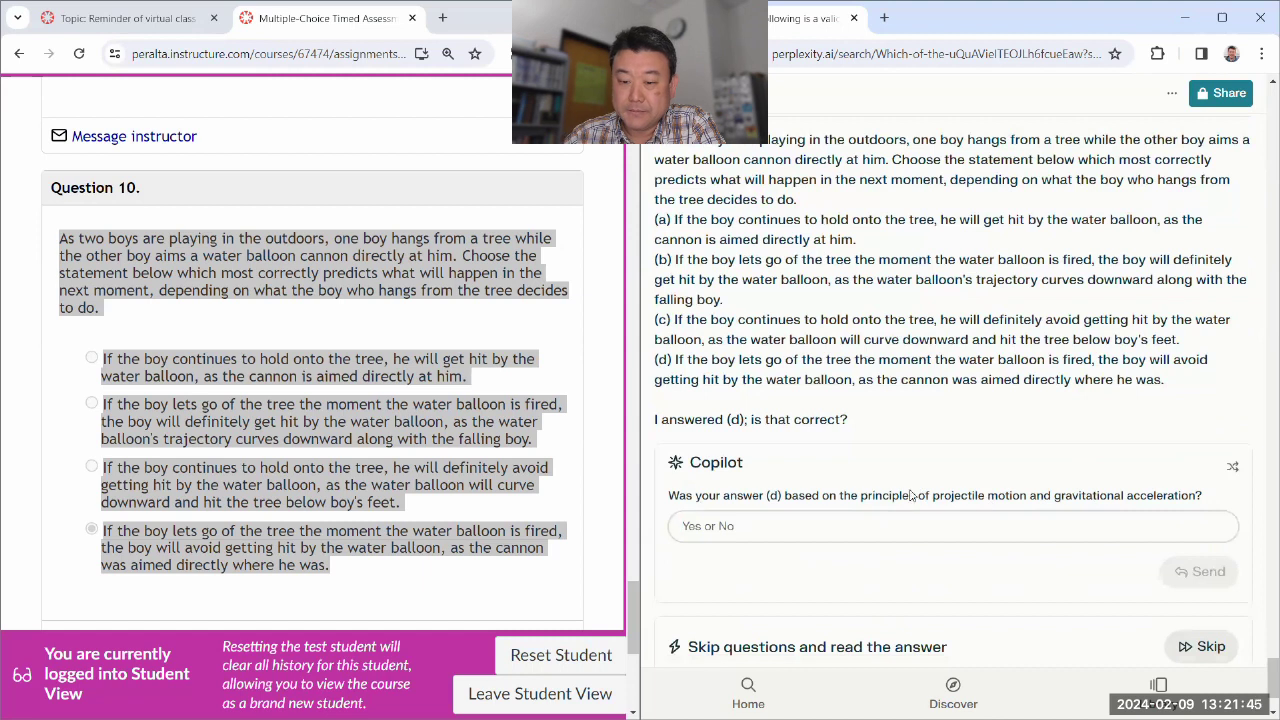
{"action": "type", "text": "Yes"}
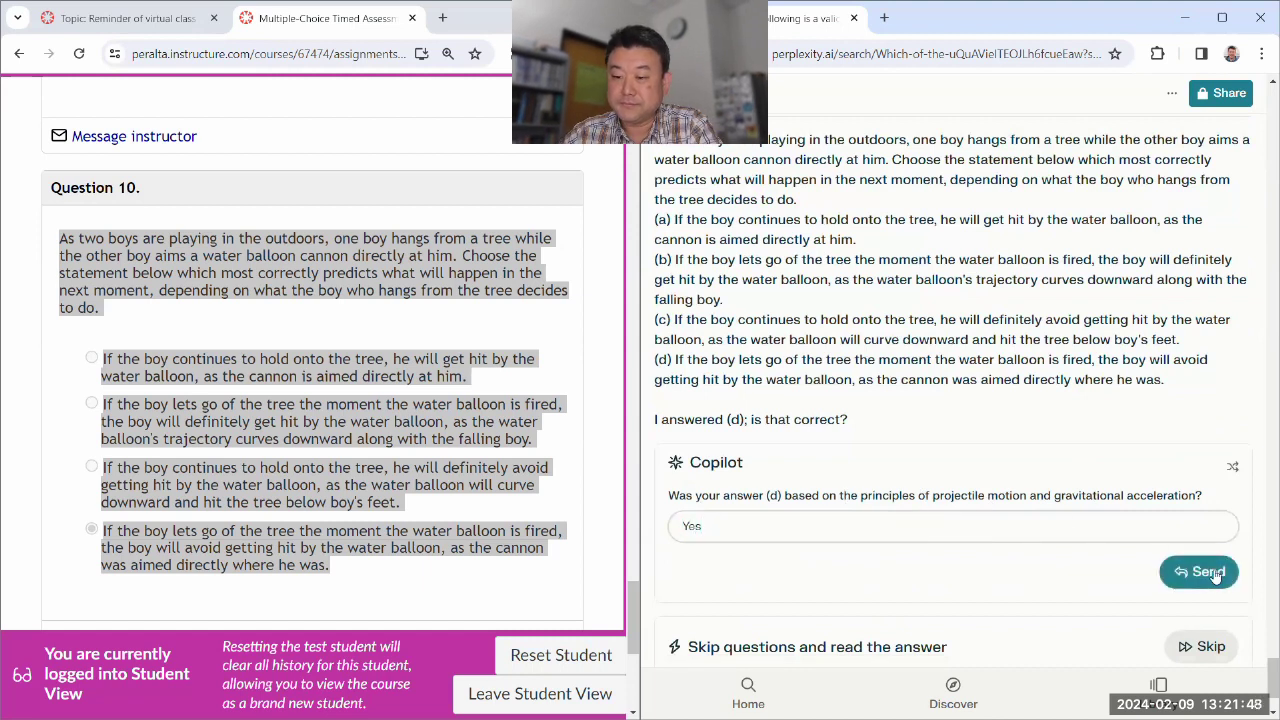
{"action": "left_click", "coordinate": [1203, 573]}
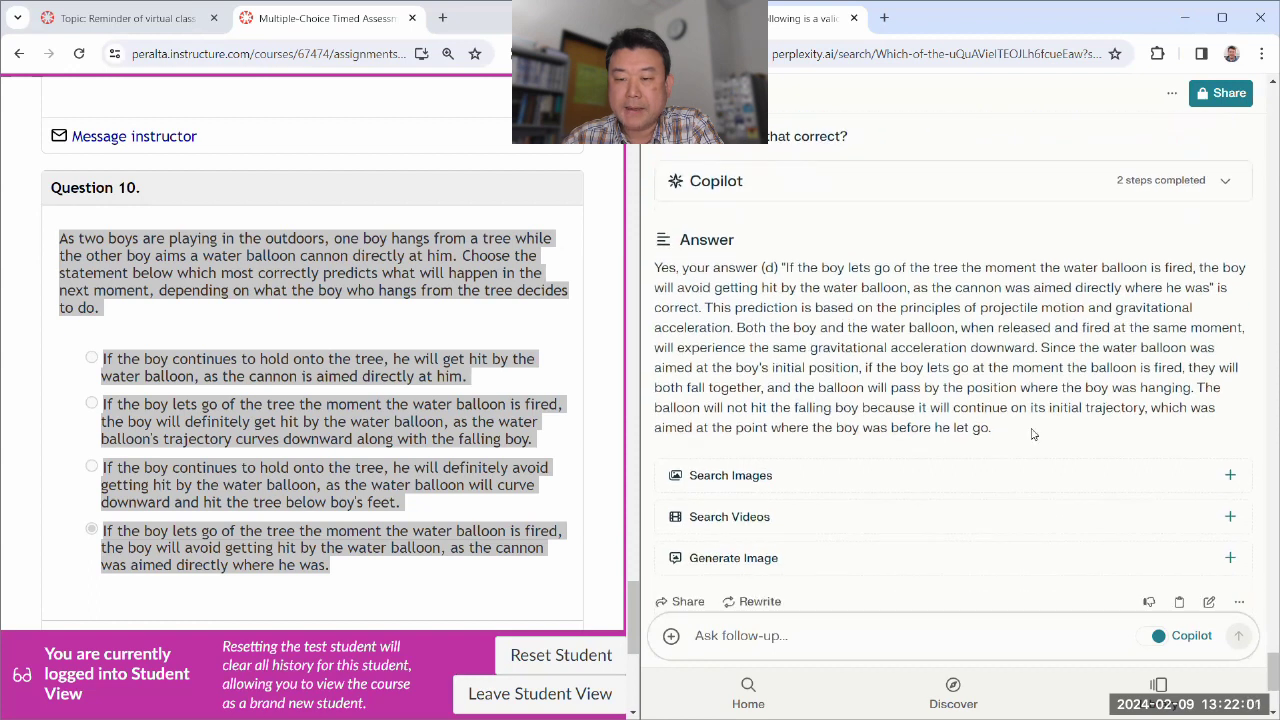
Review Perplexity's explanation confirming (d) against the quiz question
{"action": "left_click_drag", "start_coordinate": [1035, 435], "coordinate": [677, 281]}
{"action": "left_click", "coordinate": [737, 310]}
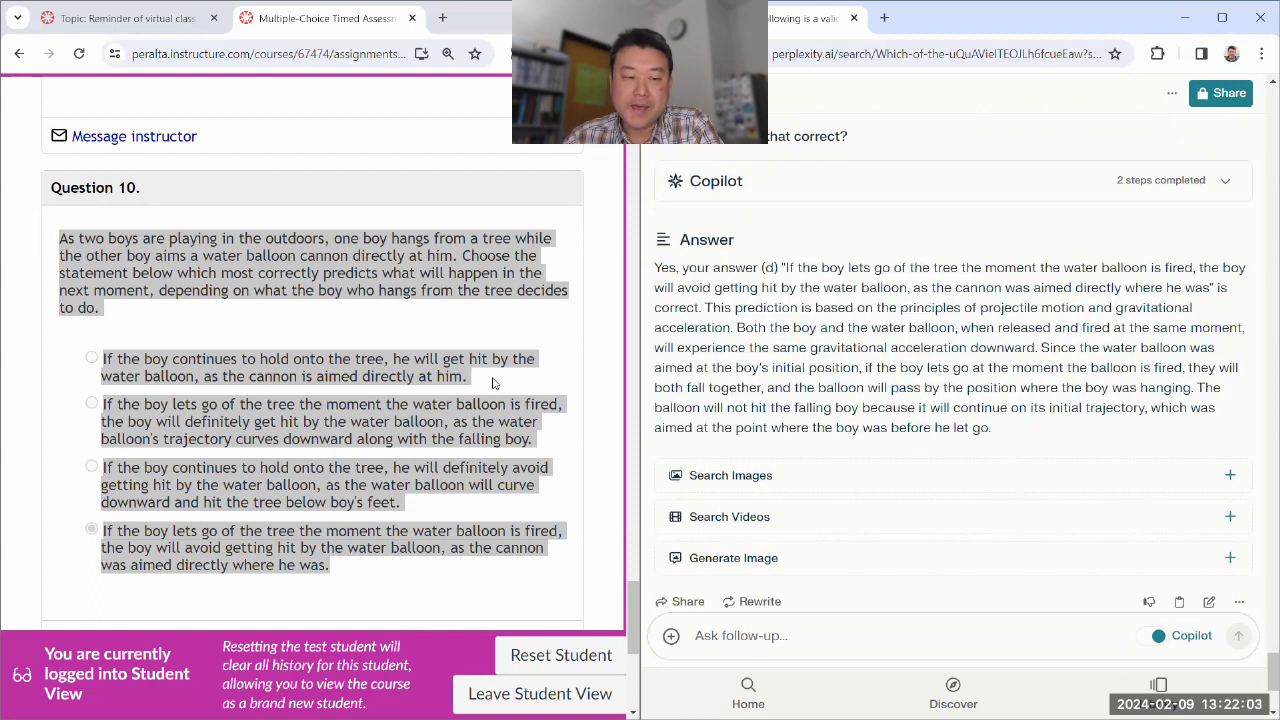
{"action": "left_click", "coordinate": [315, 316]}
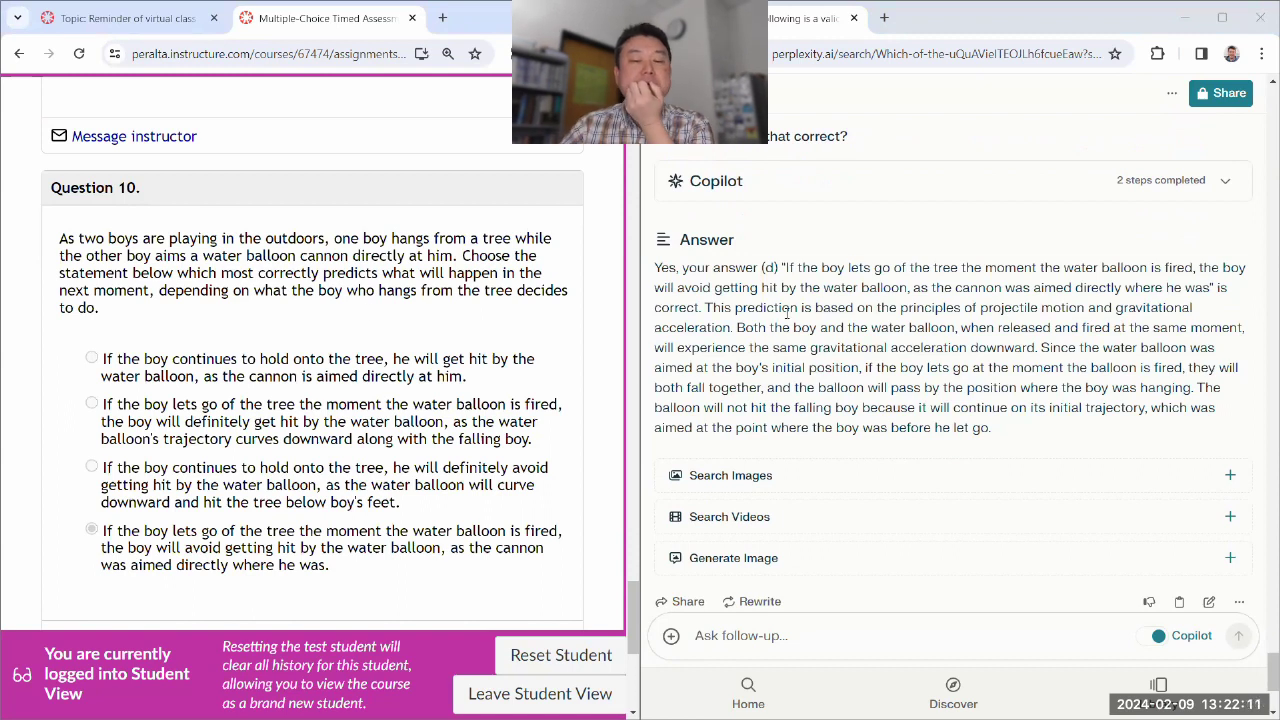
{"action": "scroll", "coordinate": [766, 371], "scroll_direction": "down", "scroll_amount": 3}
{"action": "scroll", "coordinate": [822, 420], "scroll_direction": "up", "scroll_amount": 2}
{"action": "scroll", "coordinate": [822, 420], "scroll_direction": "down", "scroll_amount": 2}
{"action": "left_click", "coordinate": [796, 635]}
Ask Perplexity whether (d) still holds if the cannon aimed directly at the boy, skipping clarification
{"action": "type", "text": "What if, by \""}
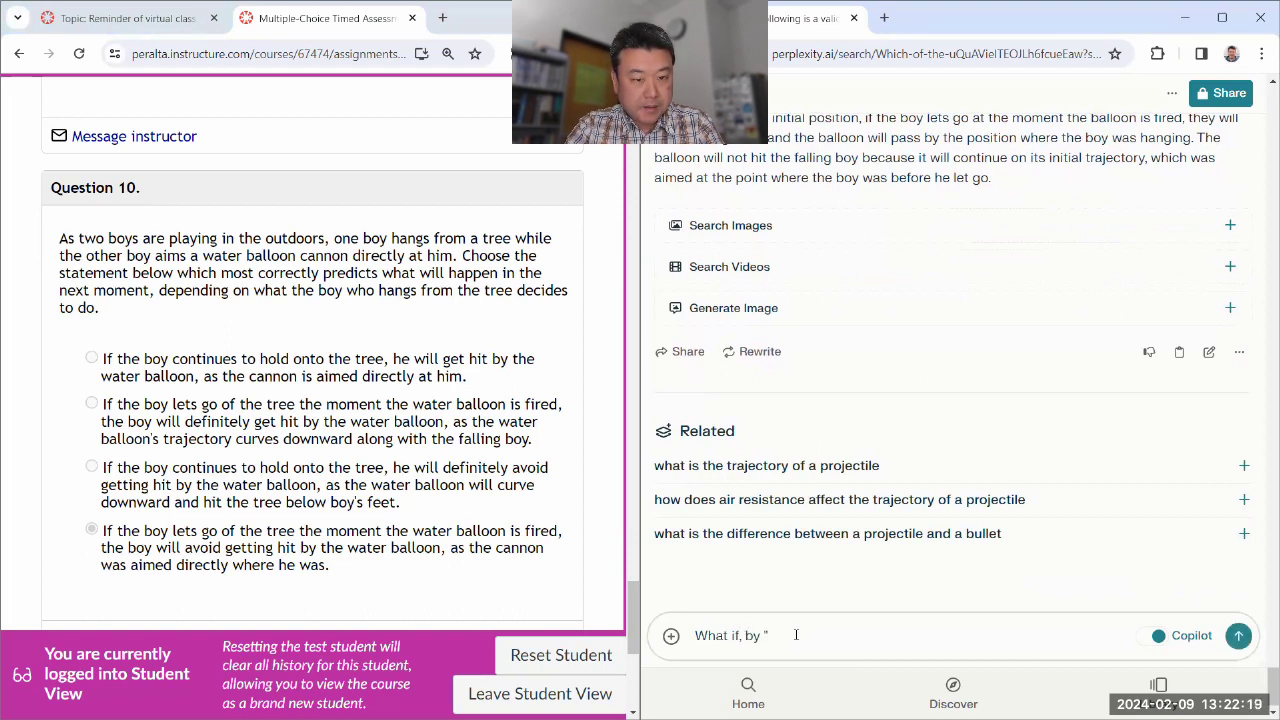
{"action": "type", "text": "aim"}
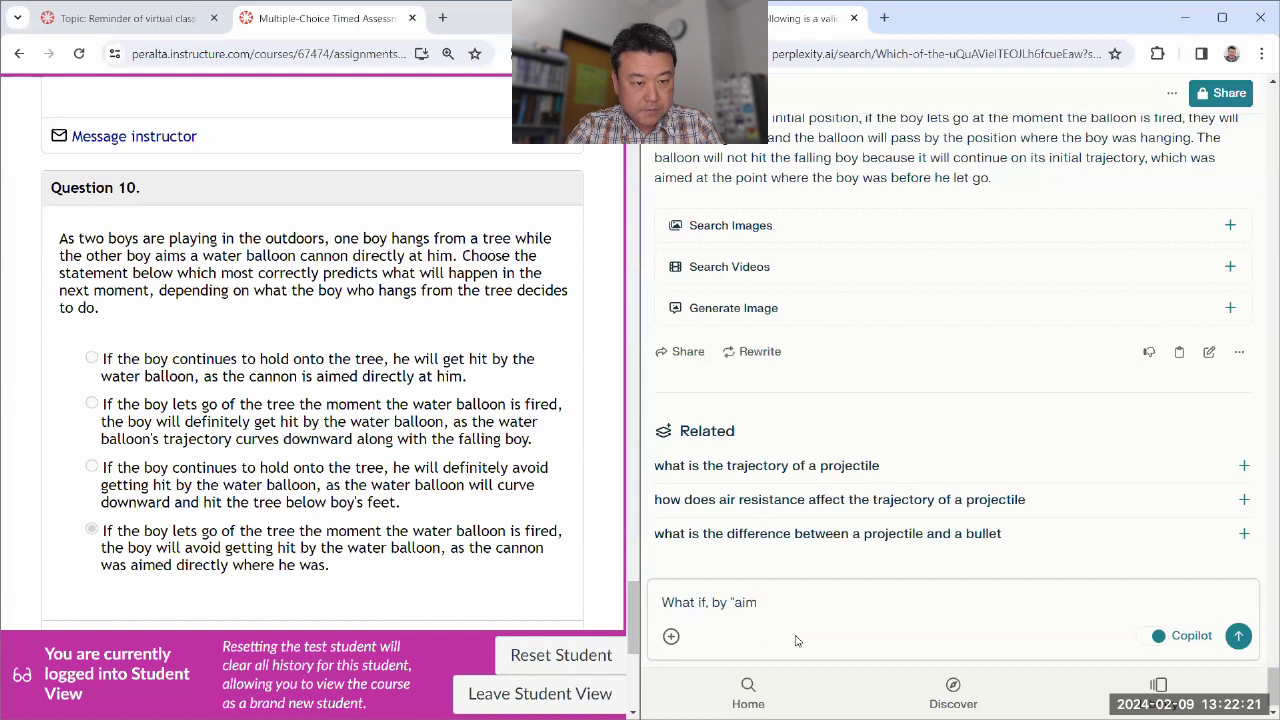
{"action": "key", "text": "BackSpace"}
{"action": "key", "text": "BackSpace"}
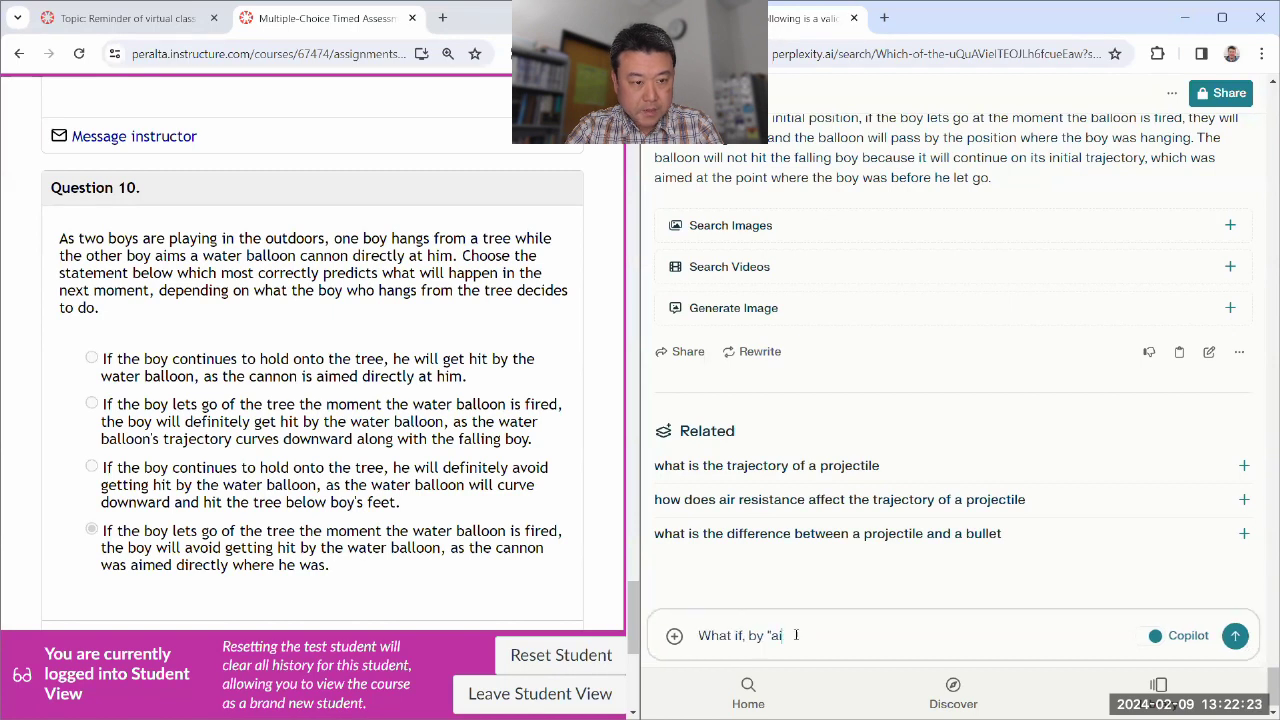
{"action": "type", "text": "the other boy aim"}
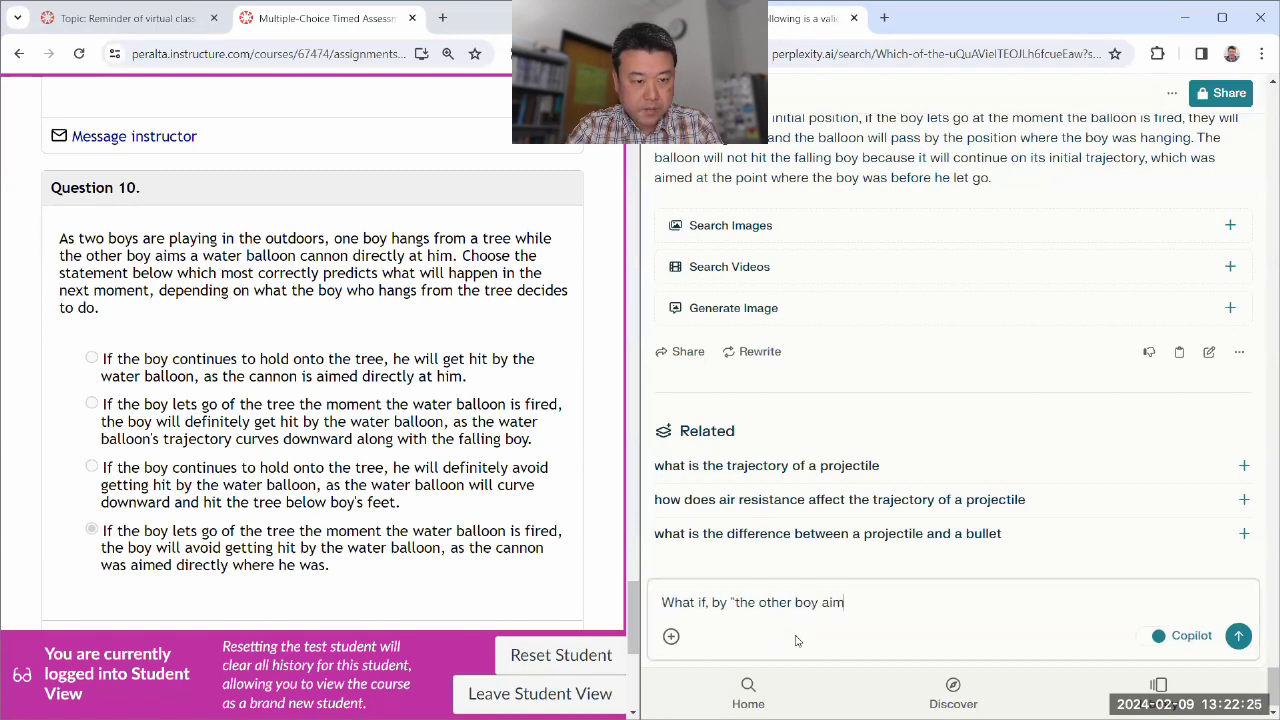
{"action": "type", "text": "s a water balloon cannon directly at him\", the cuestion meant that "}
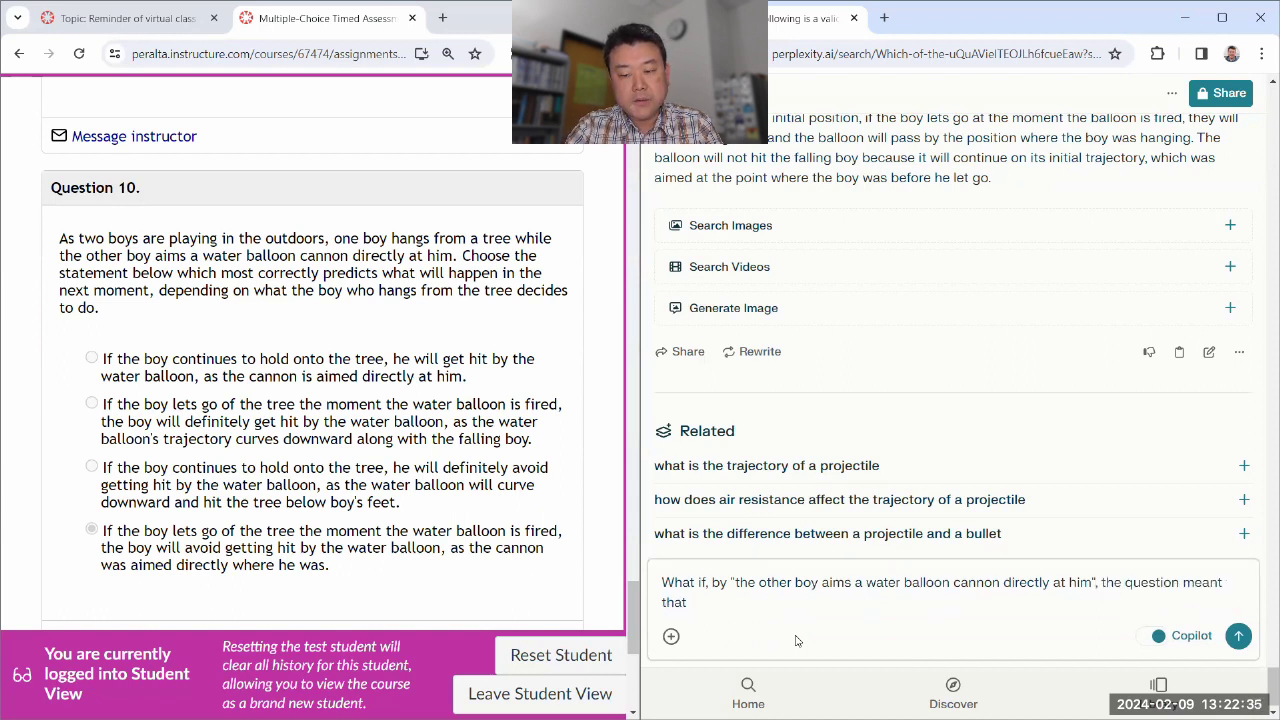
{"action": "type", "text": "there was a stra"}
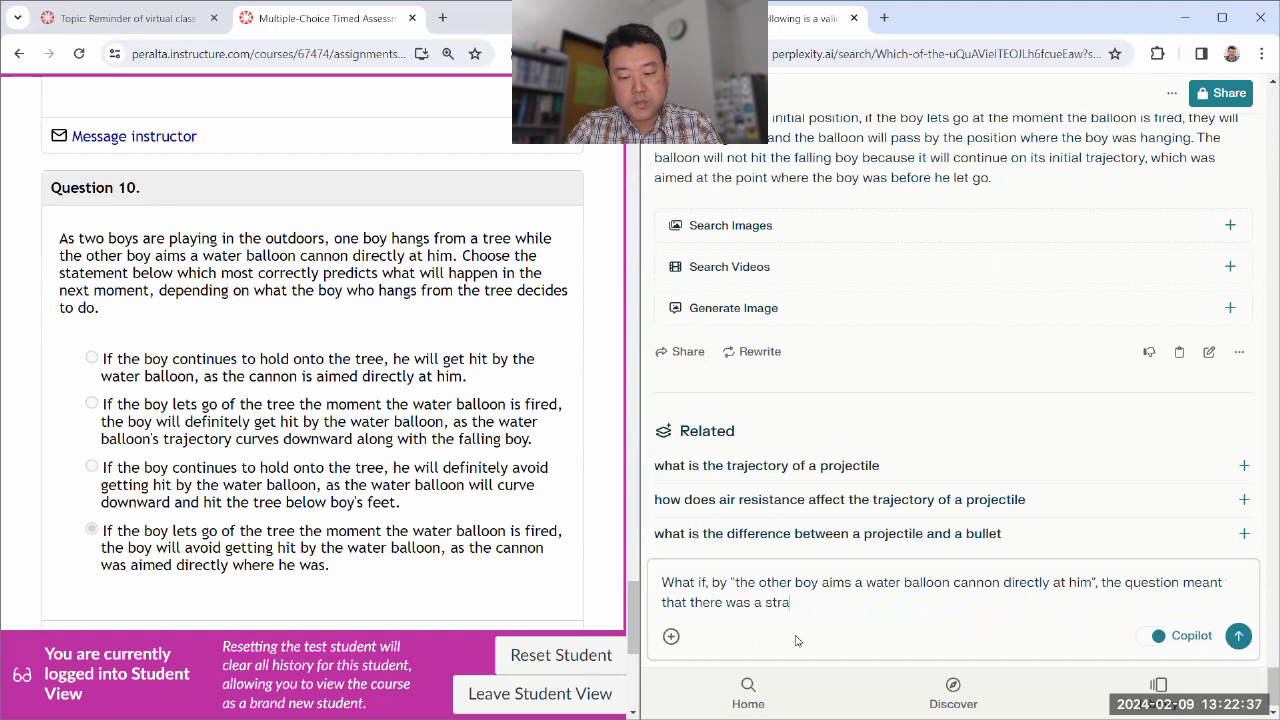
{"action": "type", "text": "ight-line line"}
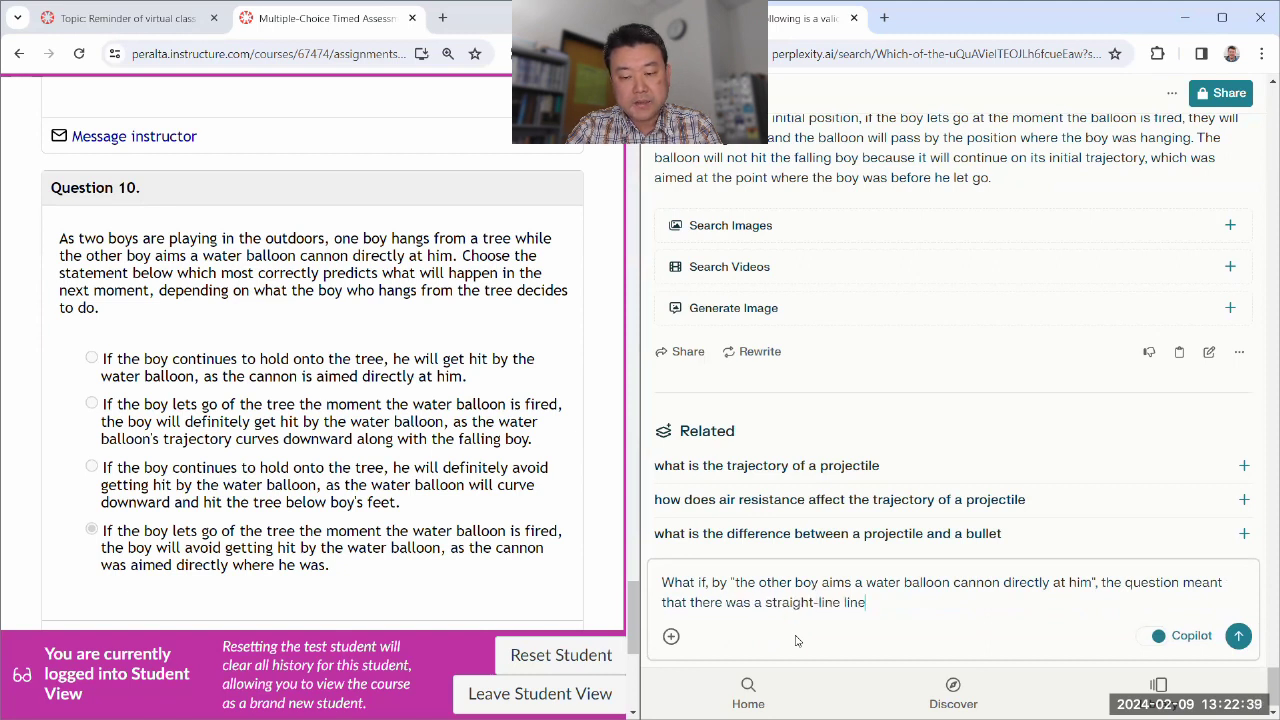
{"action": "type", "text": " of sight fro"}
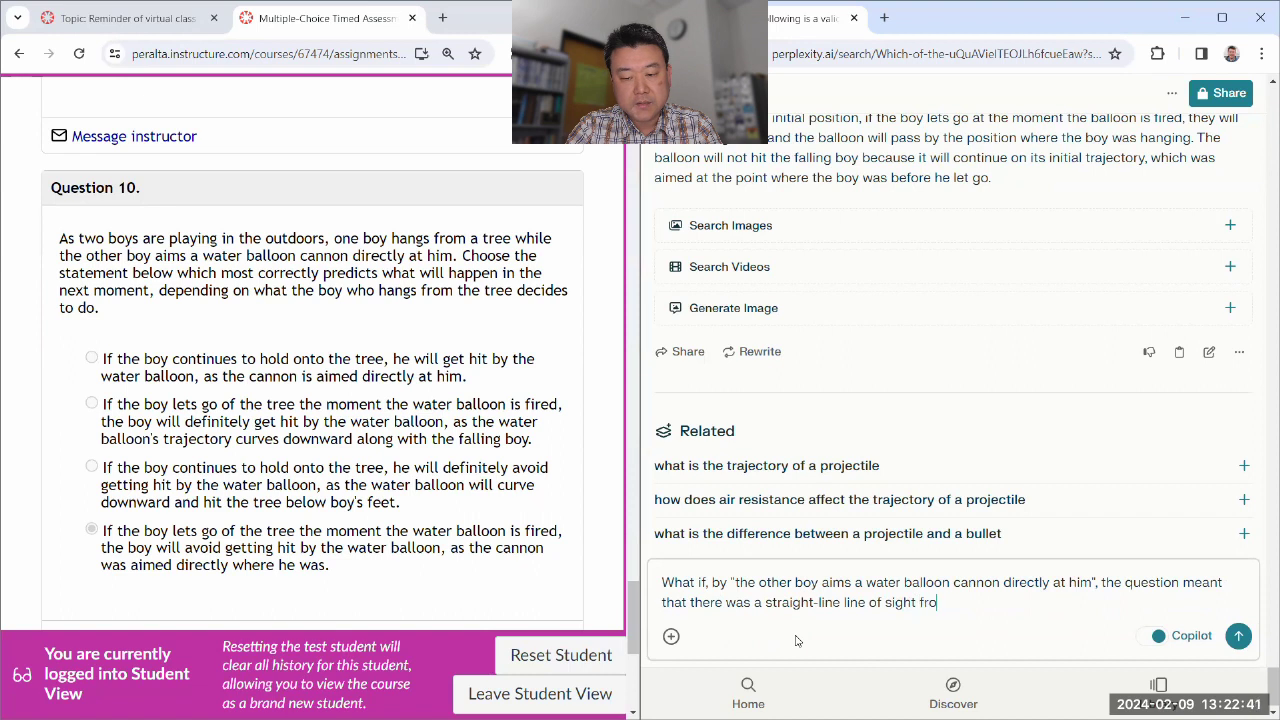
{"action": "type", "text": "m the cannon to t"}
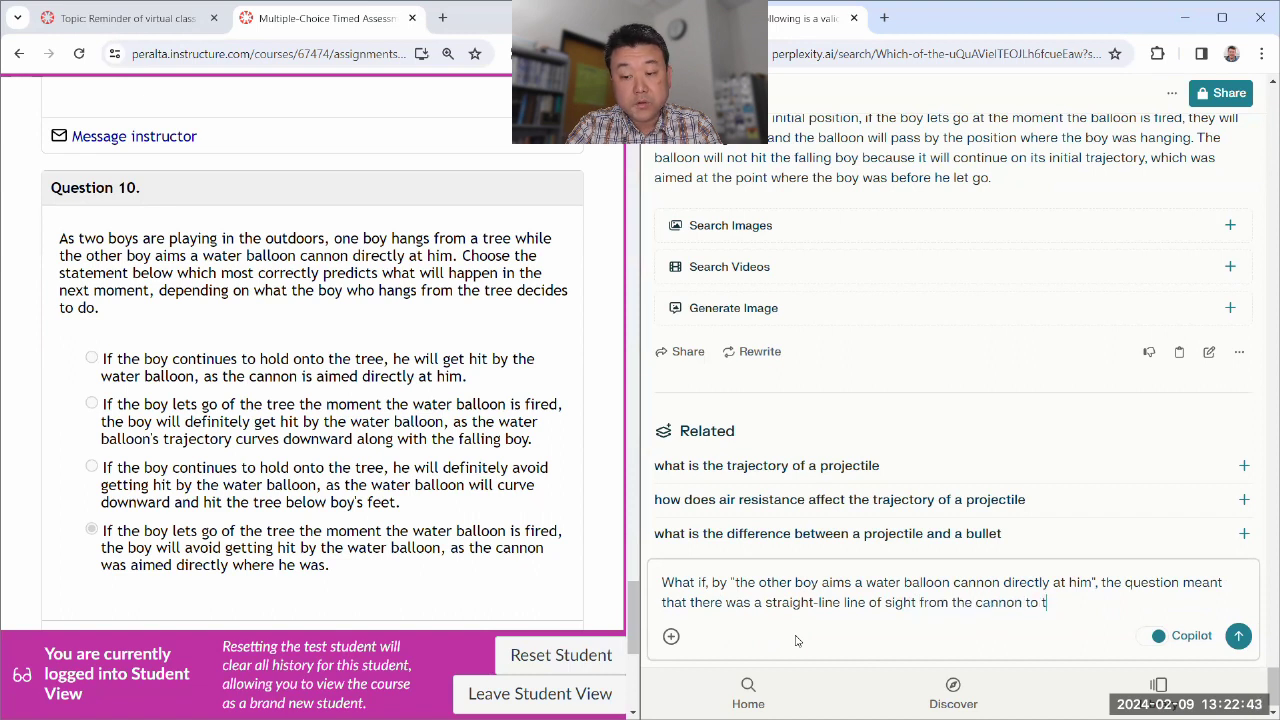
{"action": "type", "text": "he hanging boy? Would (d) still be correct?"}
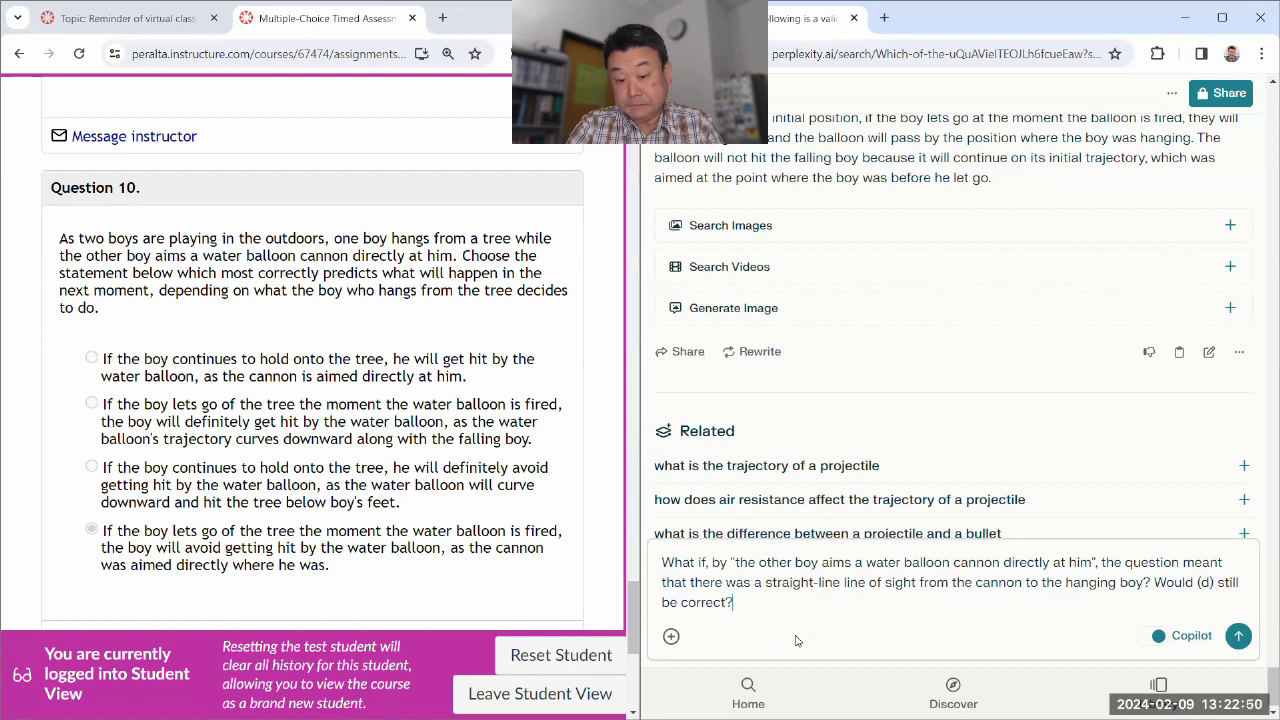
{"action": "key", "text": "Return"}
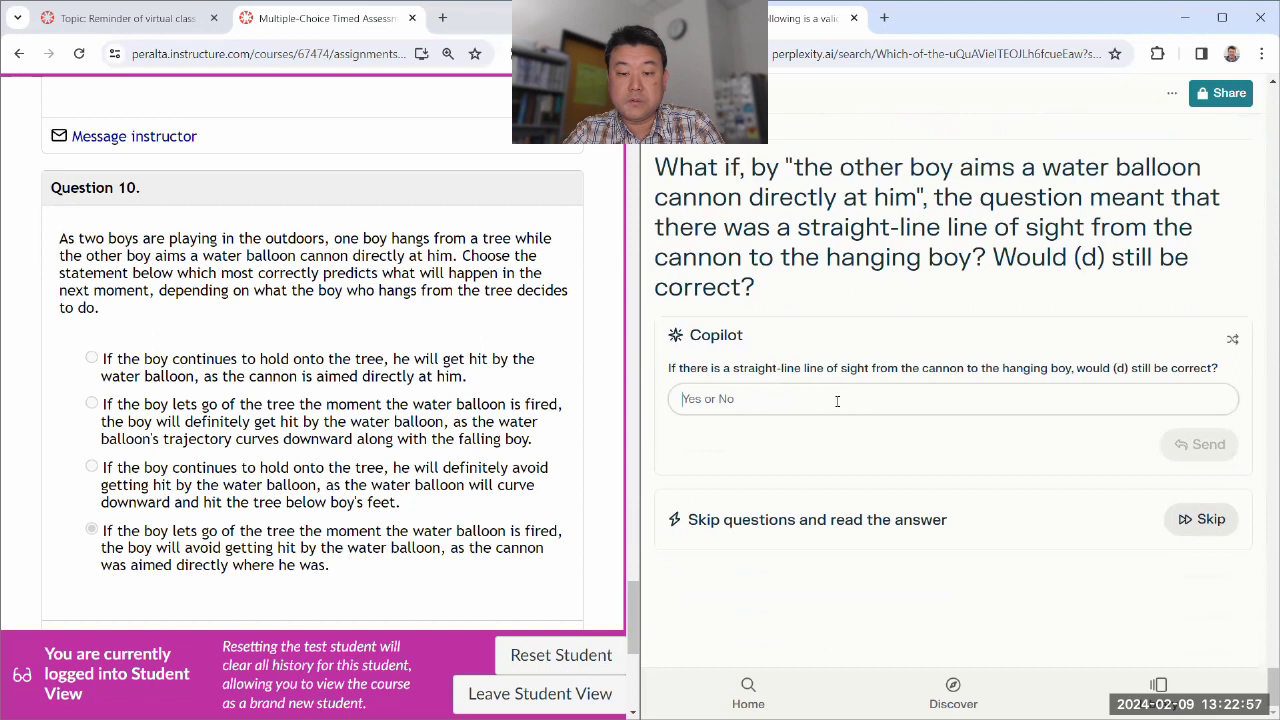
{"action": "left_click", "coordinate": [1195, 522]}
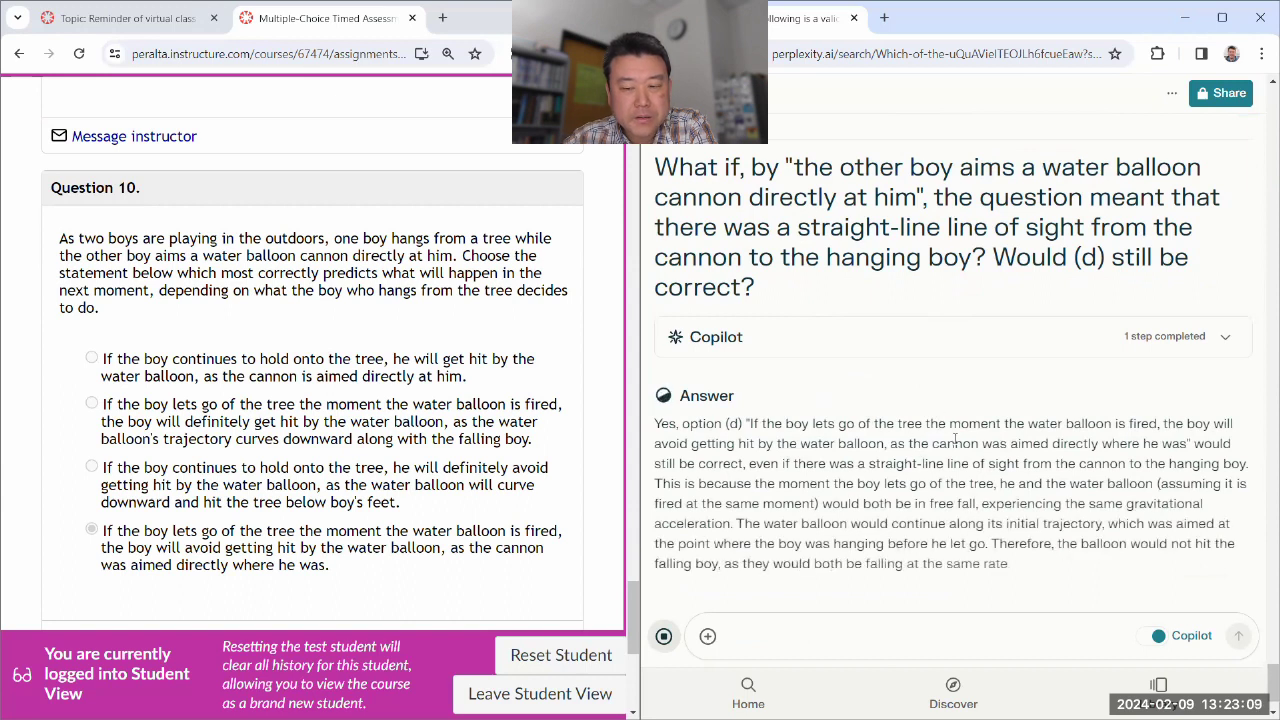
Ask Perplexity 'Under what scenario would (b) be correct?' and read its answer
{"action": "type", "text": "Under what scenario"}
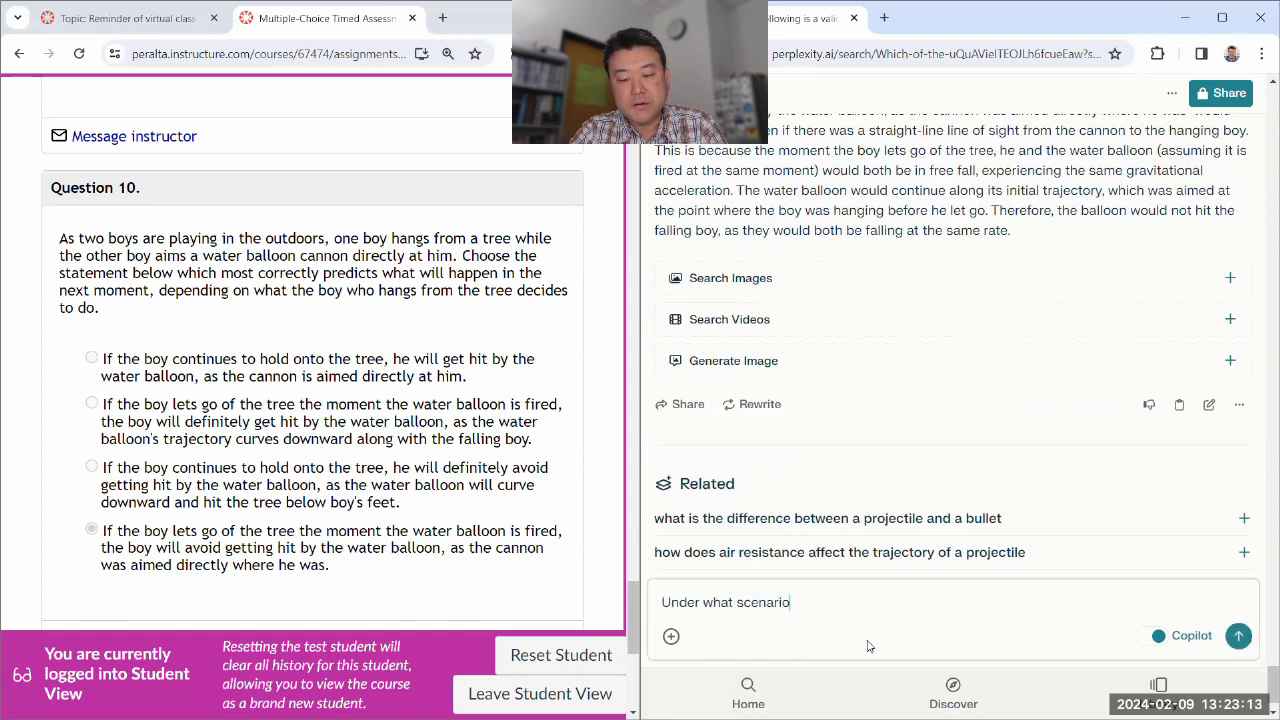
{"action": "type", "text": " would (b) be correct?"}
{"action": "key", "text": "Return"}
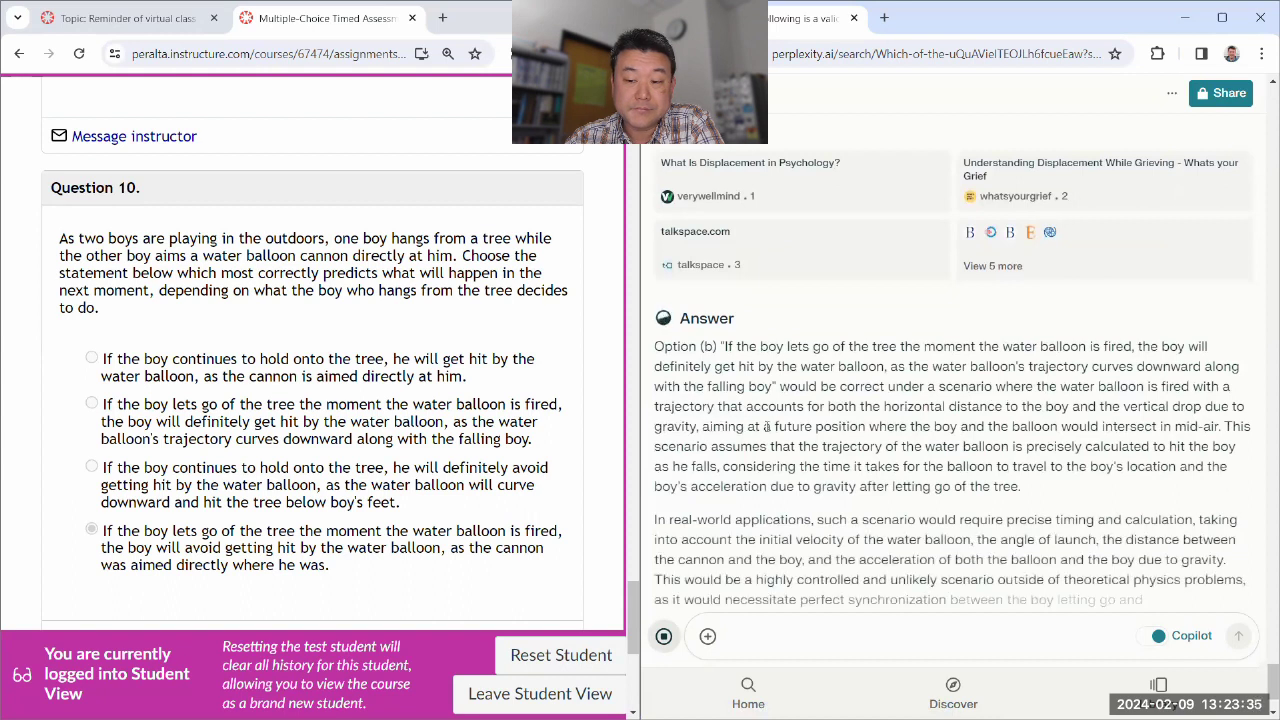
{"action": "left_click_drag", "start_coordinate": [655, 262], "coordinate": [1062, 430]}
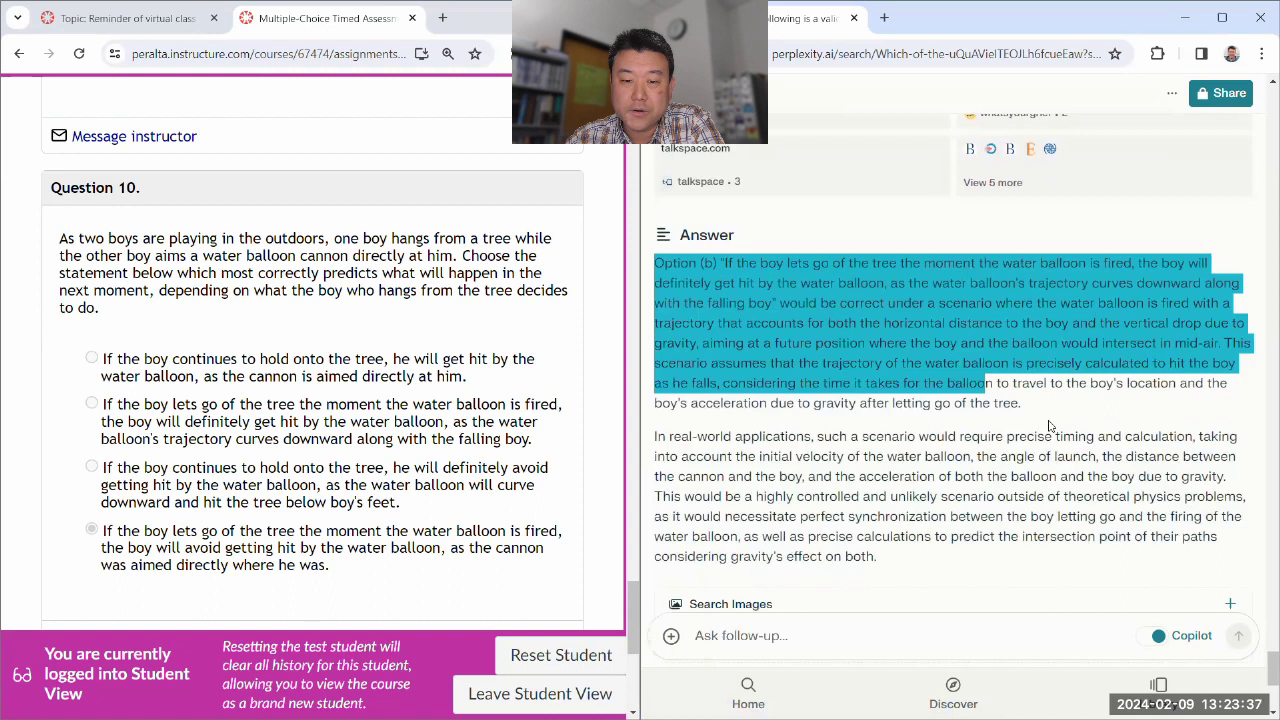
{"action": "left_click", "coordinate": [1066, 405]}
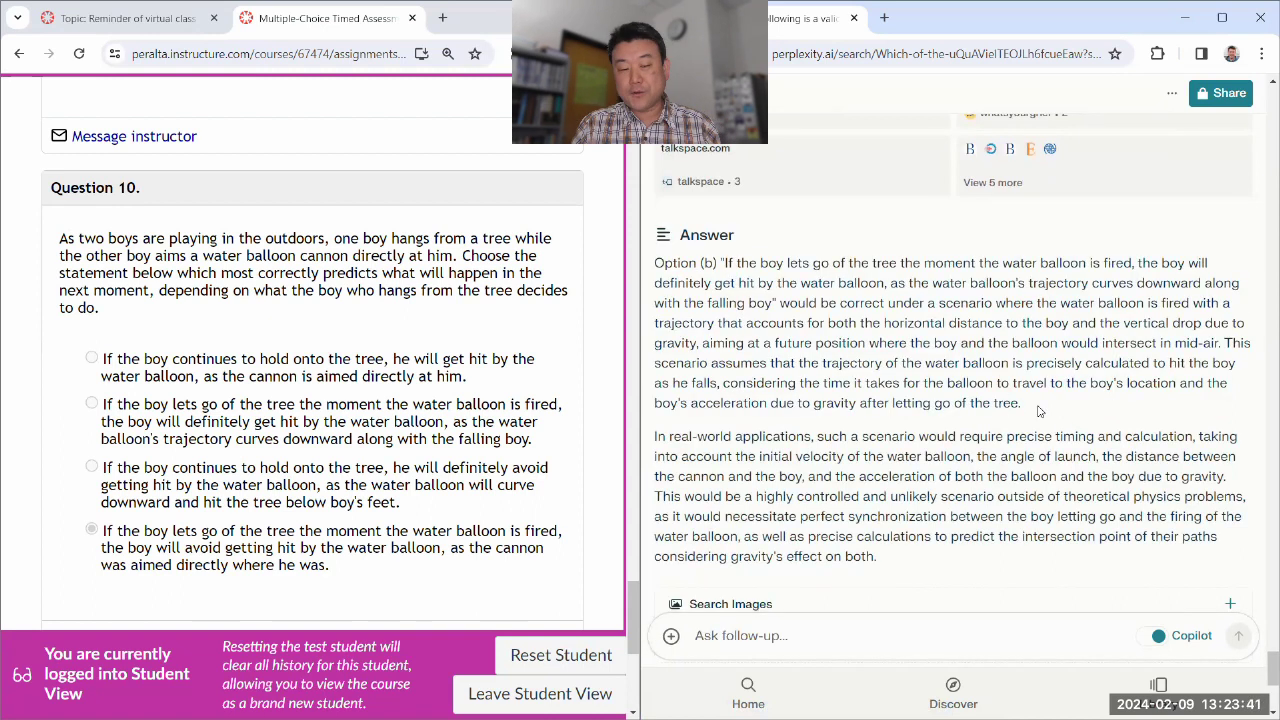
Compare Perplexity's explanation with option (b) and the rest of Question 10 in the quiz
{"action": "left_click_drag", "start_coordinate": [545, 446], "coordinate": [65, 403]}
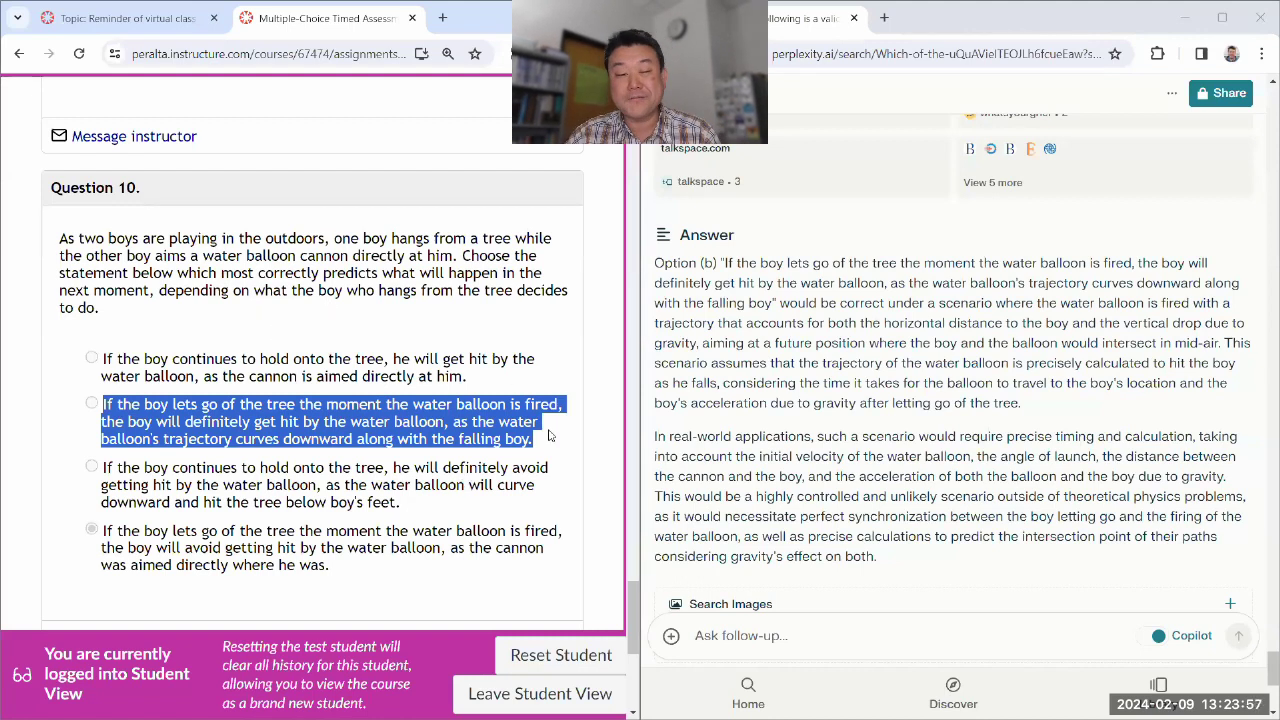
{"action": "left_click_drag", "start_coordinate": [548, 443], "coordinate": [105, 395]}
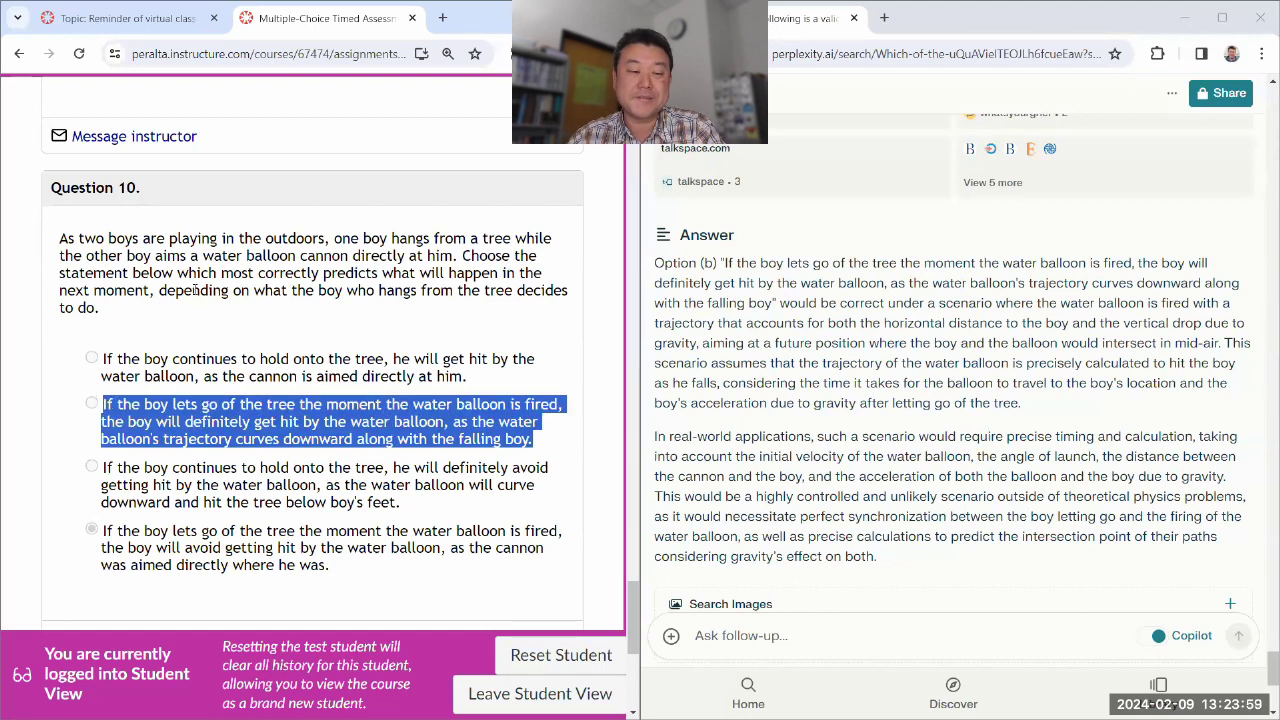
{"action": "left_click", "coordinate": [196, 289]}
{"action": "scroll", "coordinate": [935, 382], "scroll_direction": "down", "scroll_amount": 3}
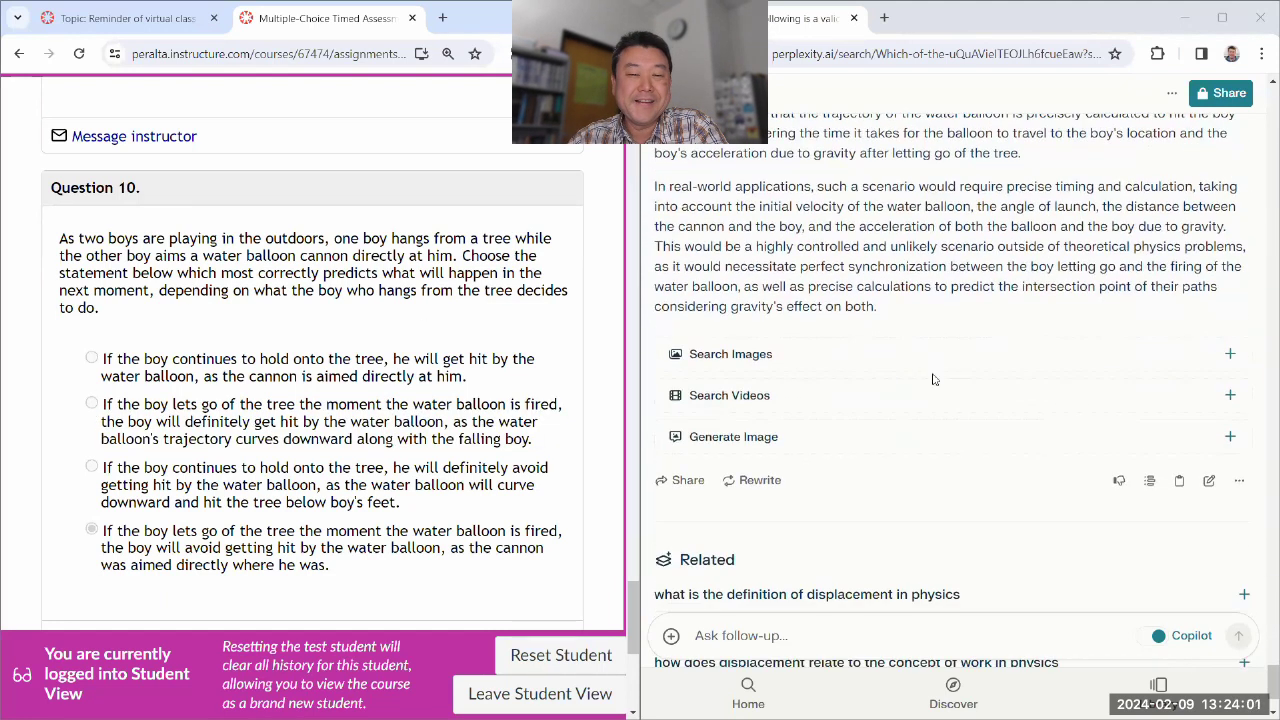
{"action": "scroll", "coordinate": [935, 382], "scroll_direction": "up", "scroll_amount": 1}
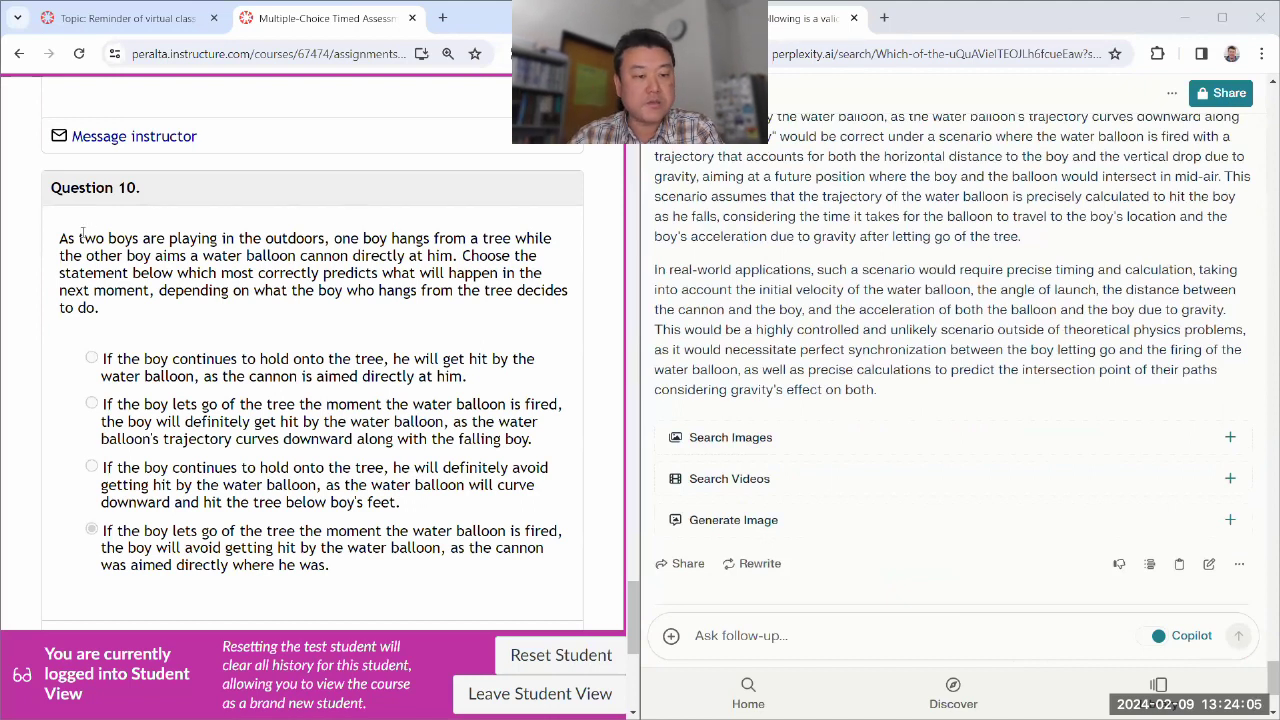
{"action": "left_click_drag", "start_coordinate": [58, 238], "coordinate": [408, 572]}
{"action": "left_click", "coordinate": [393, 573]}
{"action": "scroll", "coordinate": [312, 485], "scroll_direction": "down", "scroll_amount": 2}
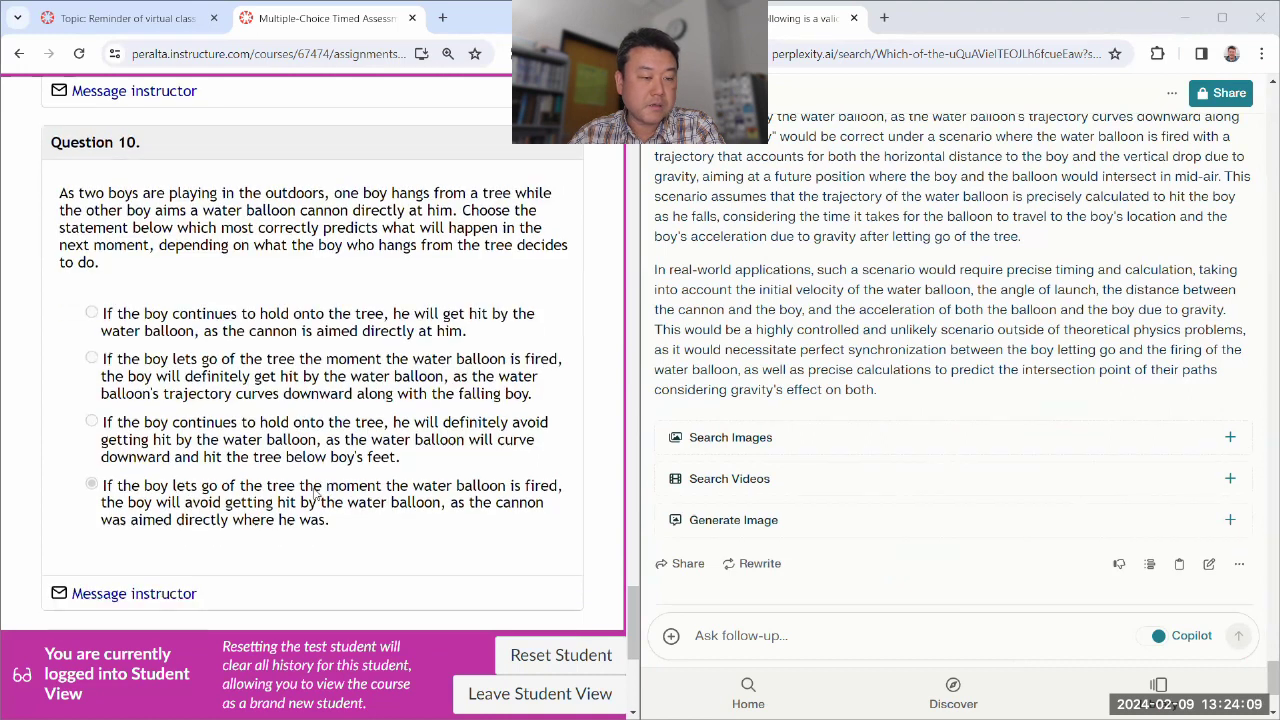
{"action": "scroll", "coordinate": [303, 435], "scroll_direction": "up", "scroll_amount": 1}
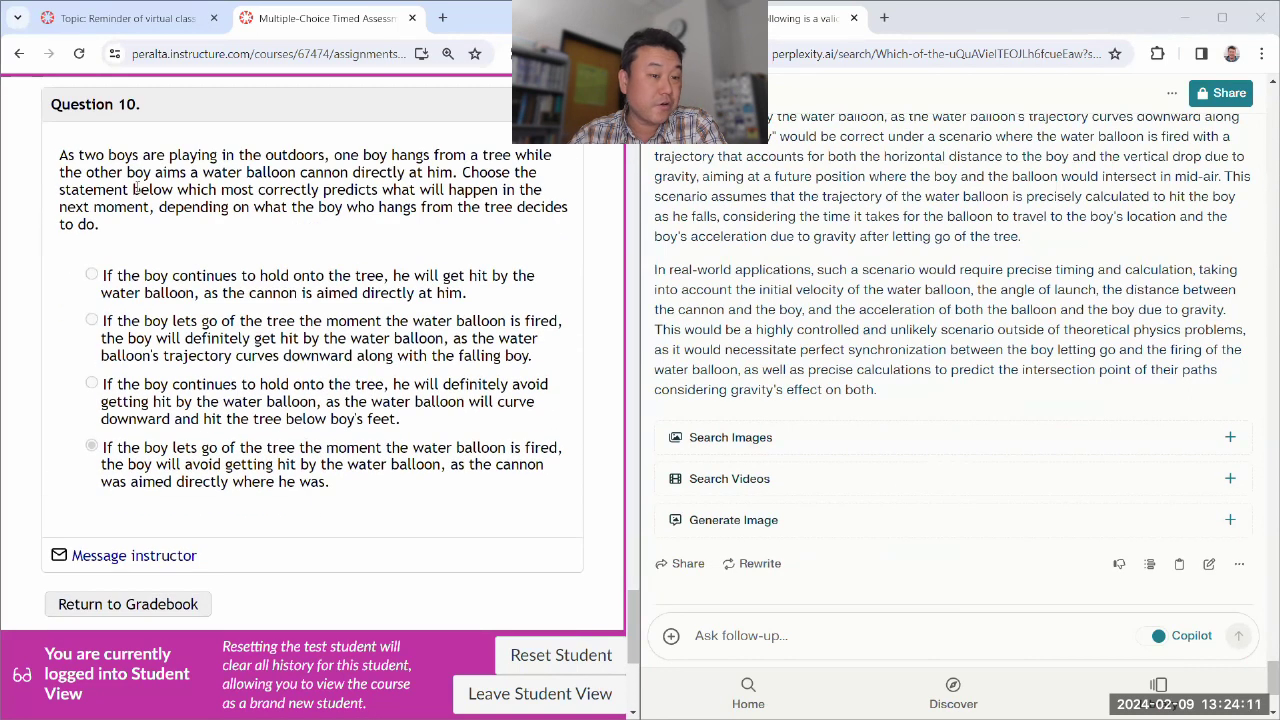